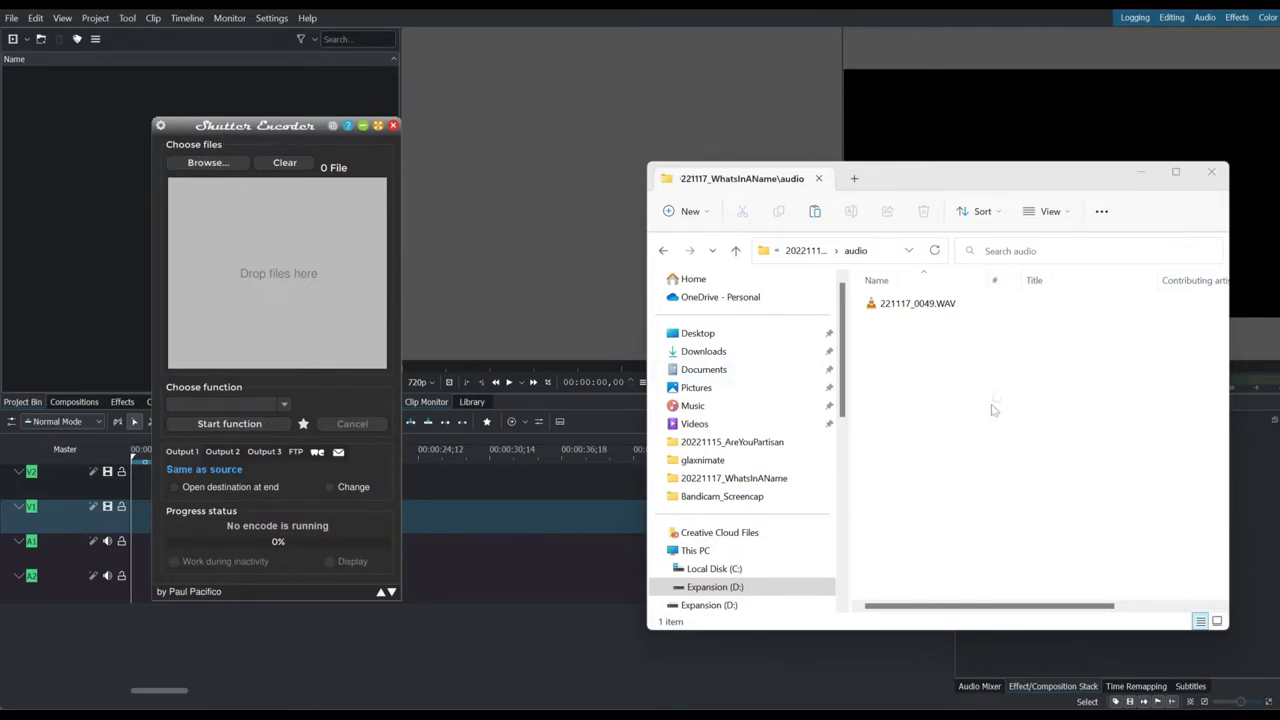
# Load 221117_0049.WAV into Shutter Encoder and choose the WAV function with audio tracks separated to Mono.
pyautogui.click(873, 309)
pyautogui.moveTo(873, 309); pyautogui.dragTo(259, 294)
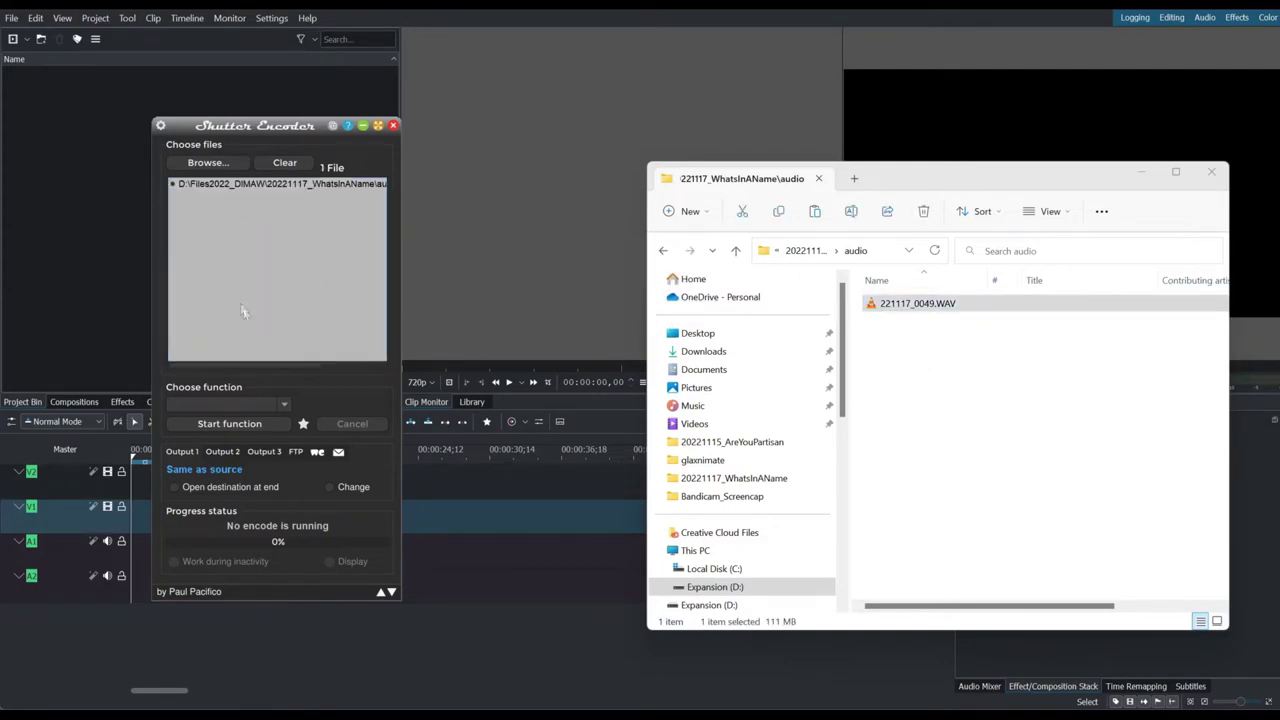
pyautogui.click(281, 410)
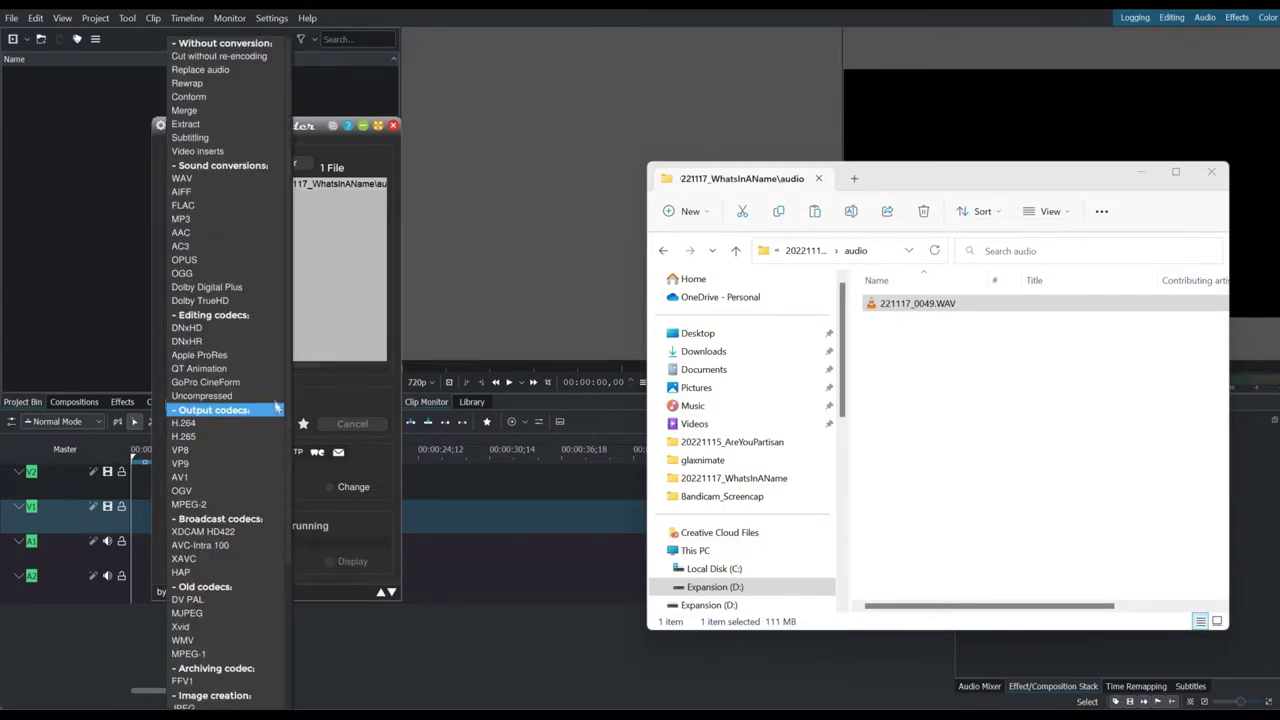
pyautogui.click(181, 179)
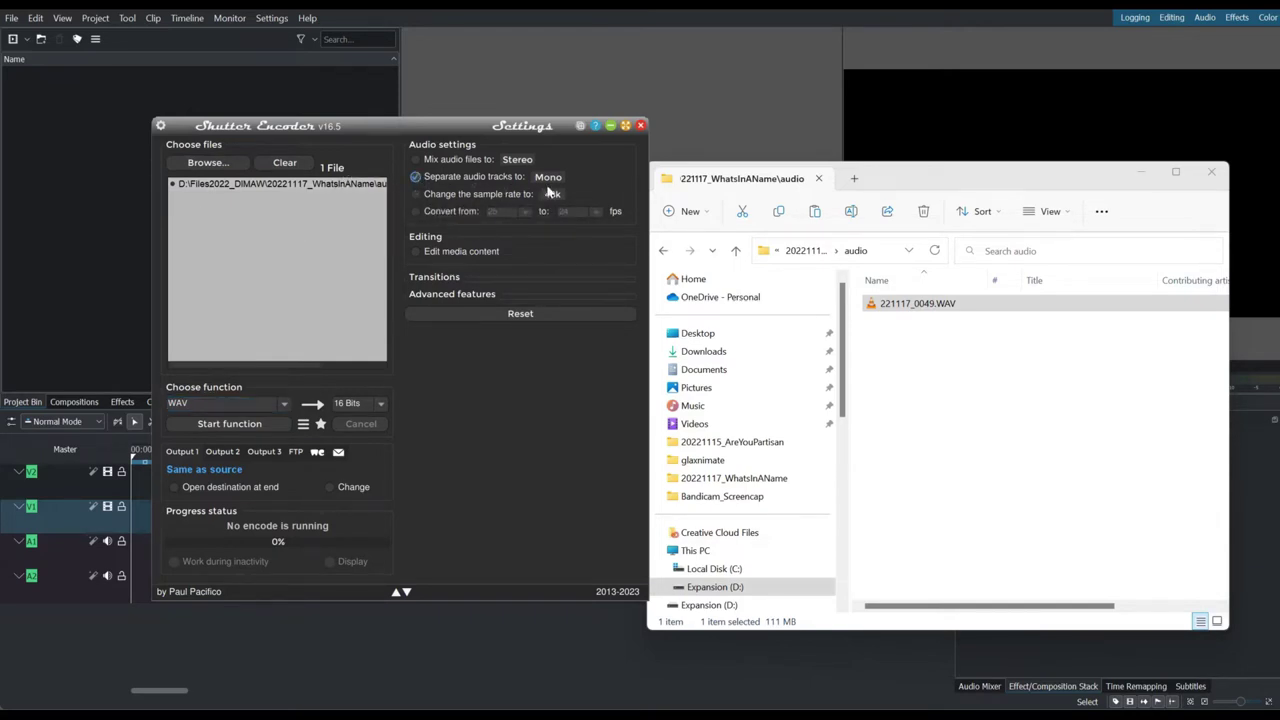
# Run the WAV conversion, decline overwriting for all existing files, and close Shutter Encoder.
pyautogui.click(226, 427)
pyautogui.click(233, 427)
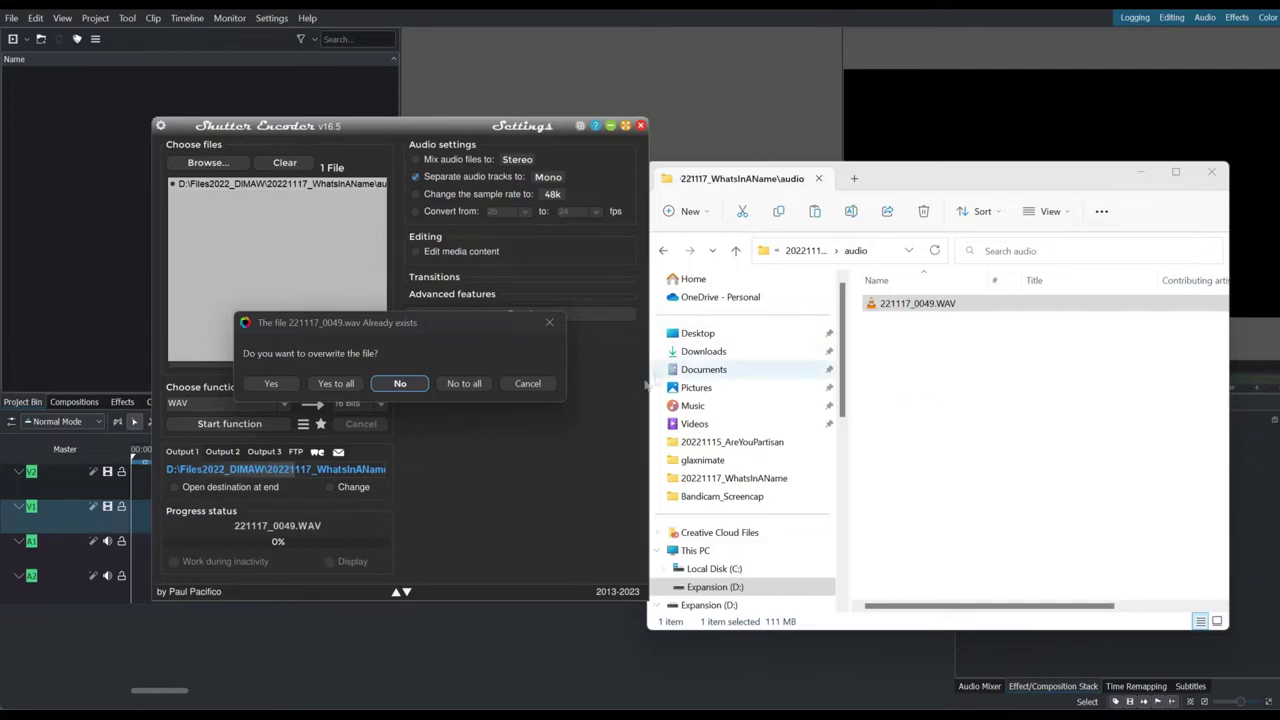
pyautogui.click(466, 383)
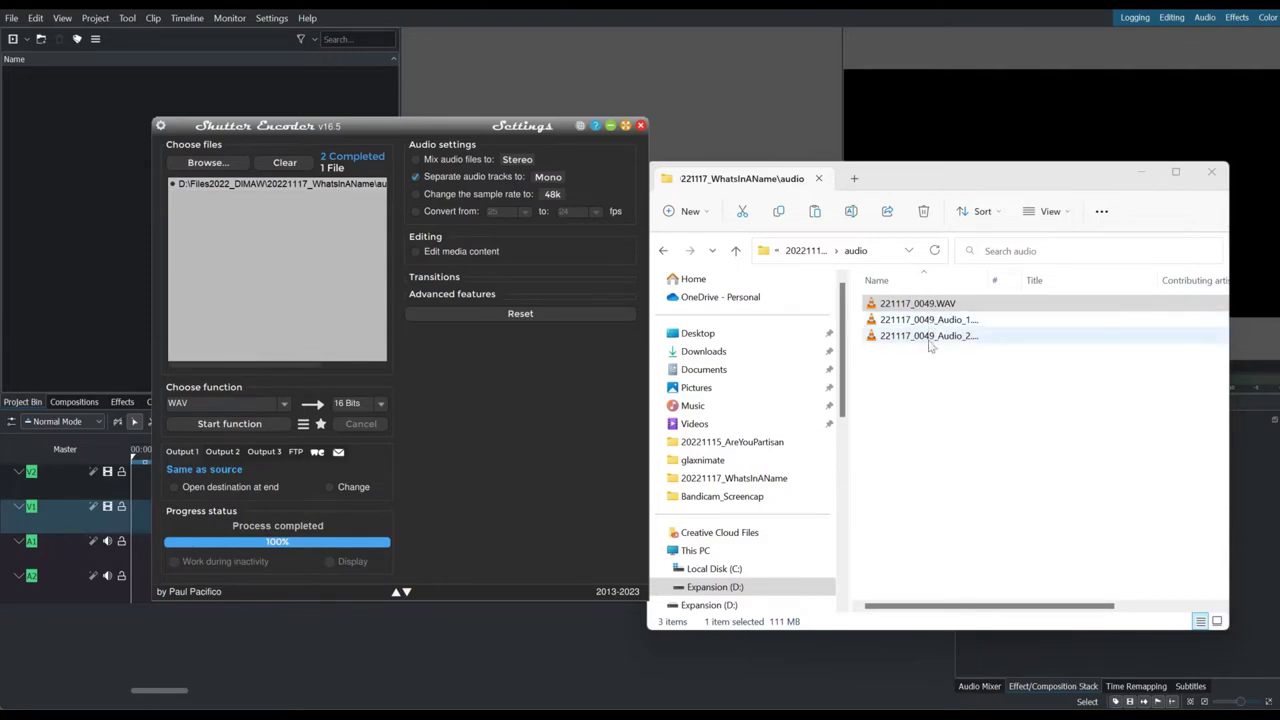
pyautogui.click(642, 126)
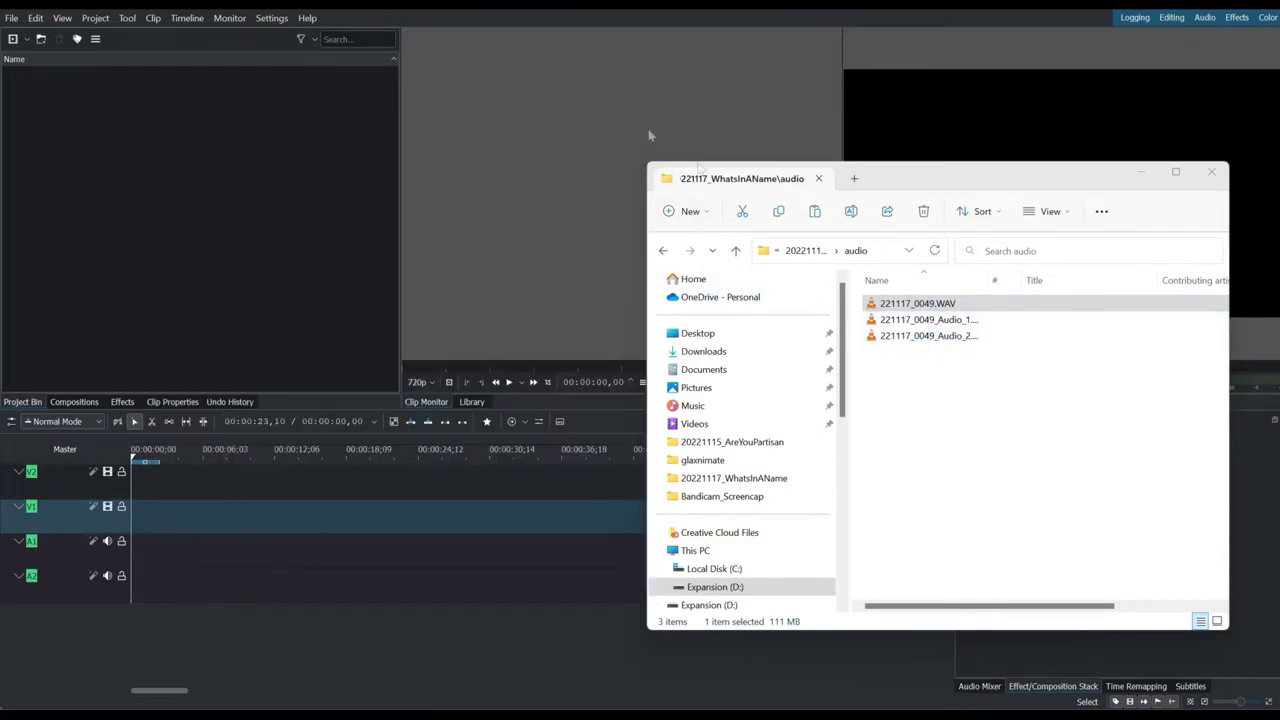
# Switch to Kdenlive and open the recent project WhatsInName.kdenlive.
pyautogui.click(18, 17)
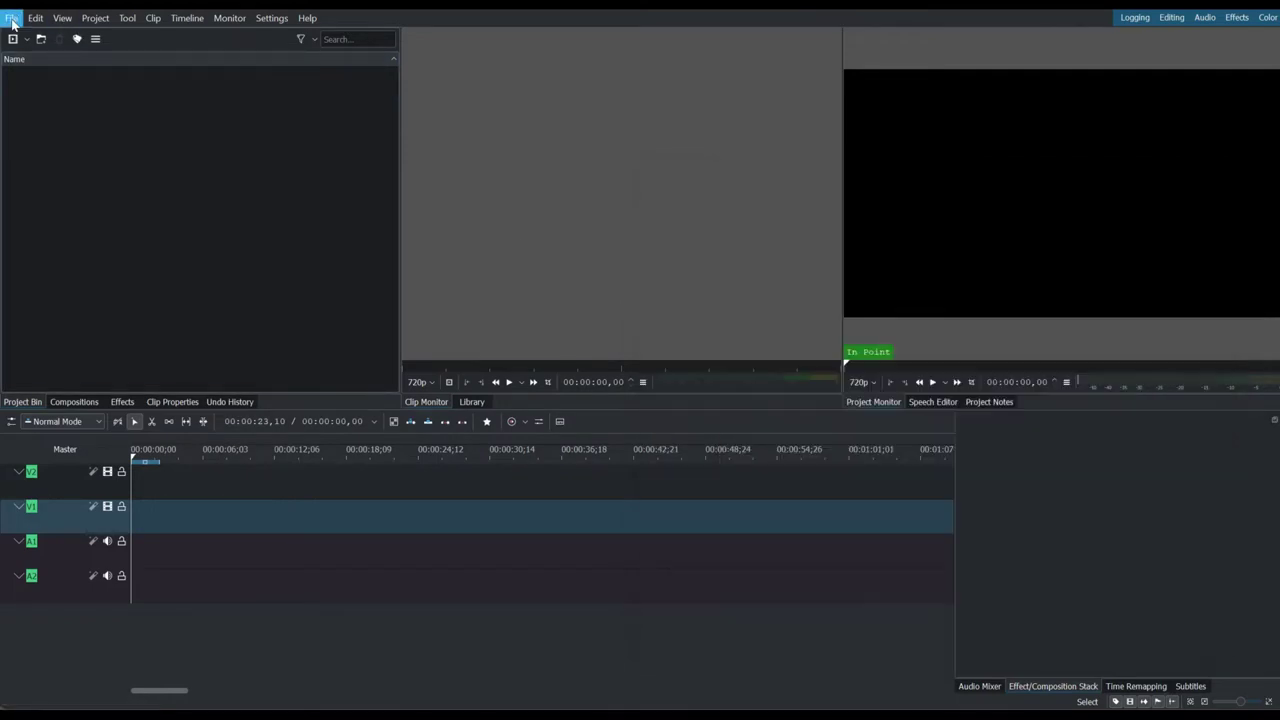
pyautogui.moveTo(82, 70)
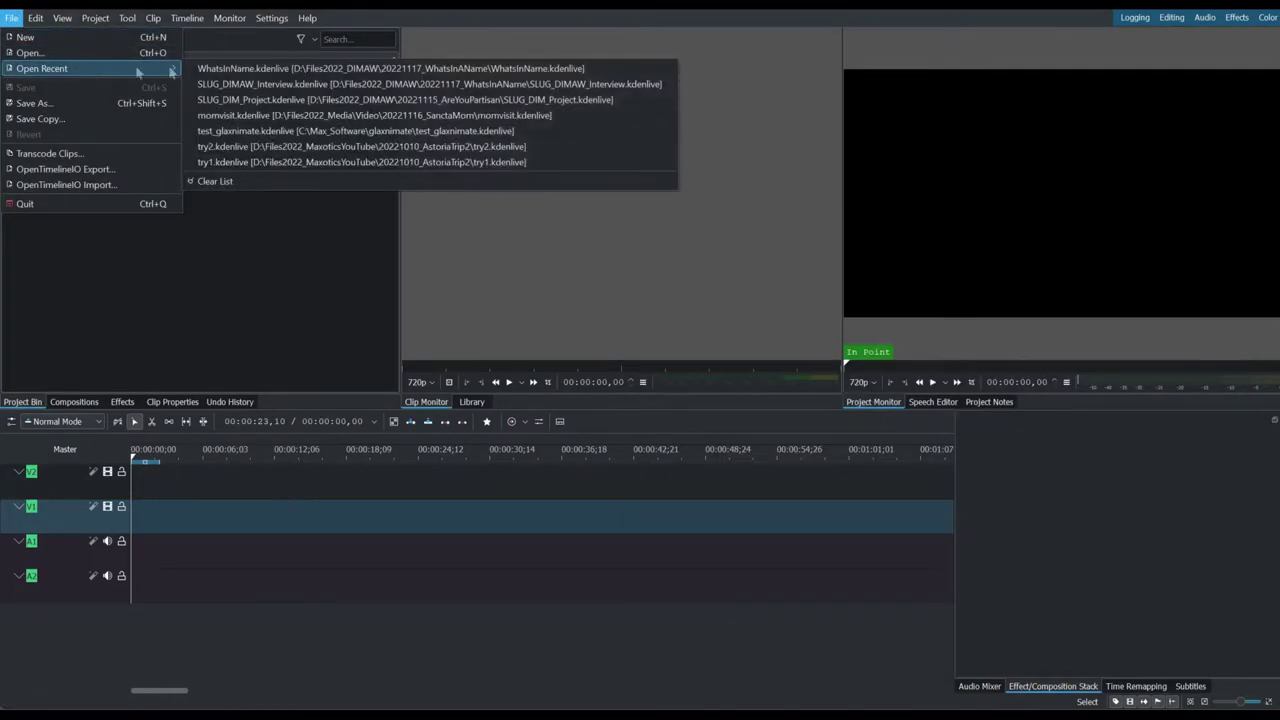
pyautogui.click(238, 68)
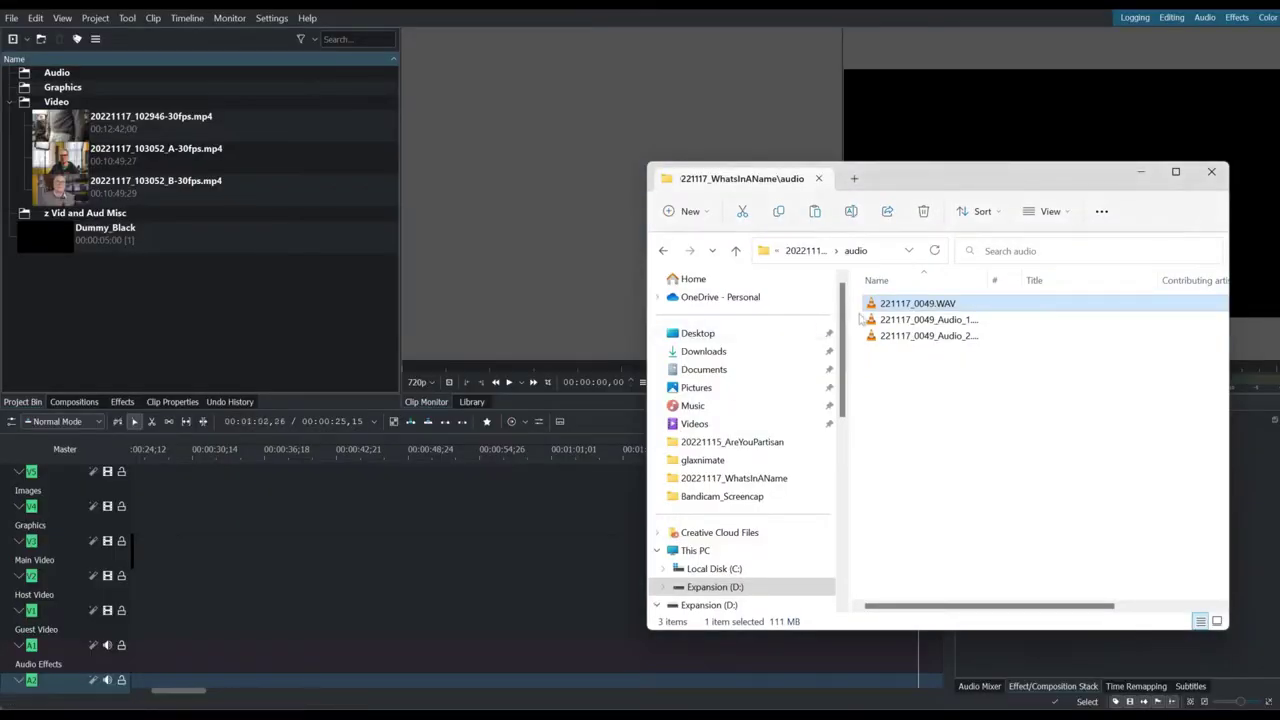
# Import the two split files 221117_0049_Audio_1 and 221117_0049_Audio_2 into the project's Audio folder and minimize the file window.
pyautogui.click(905, 320)
pyautogui.keyDown('shift'); pyautogui.click(903, 336); pyautogui.keyUp('shift')
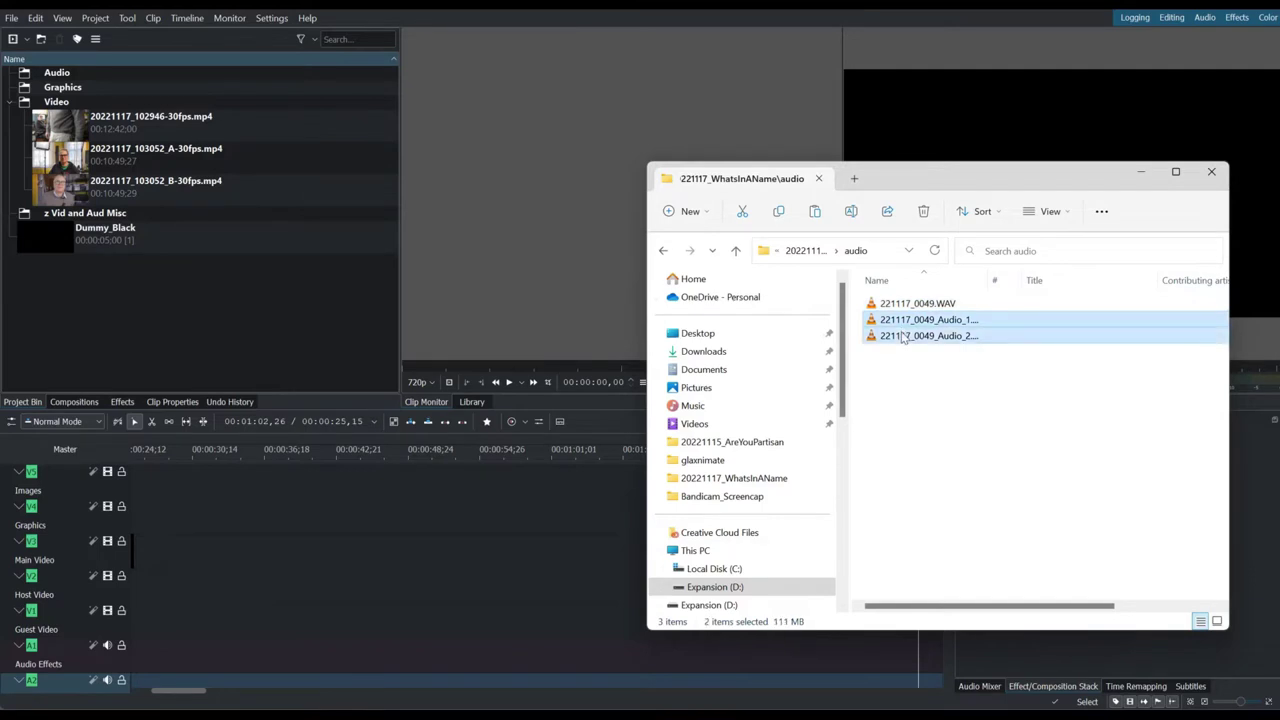
pyautogui.moveTo(903, 325); pyautogui.dragTo(85, 80)
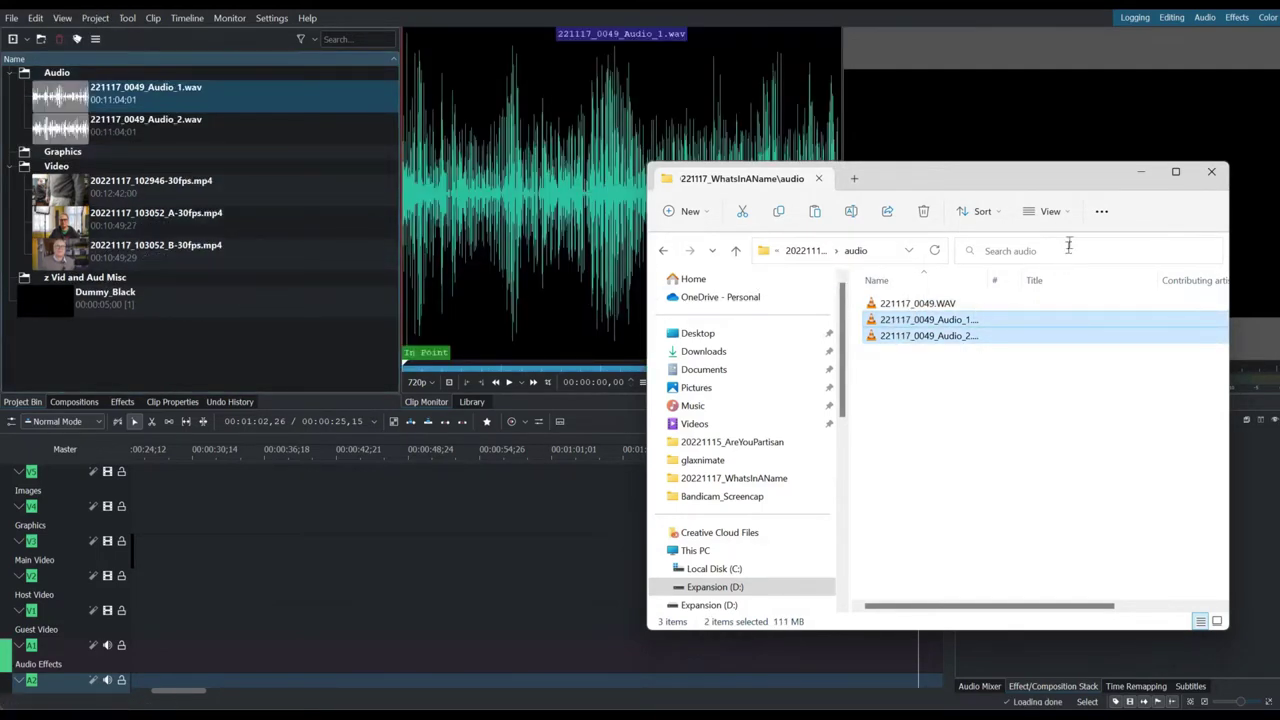
pyautogui.click(1140, 174)
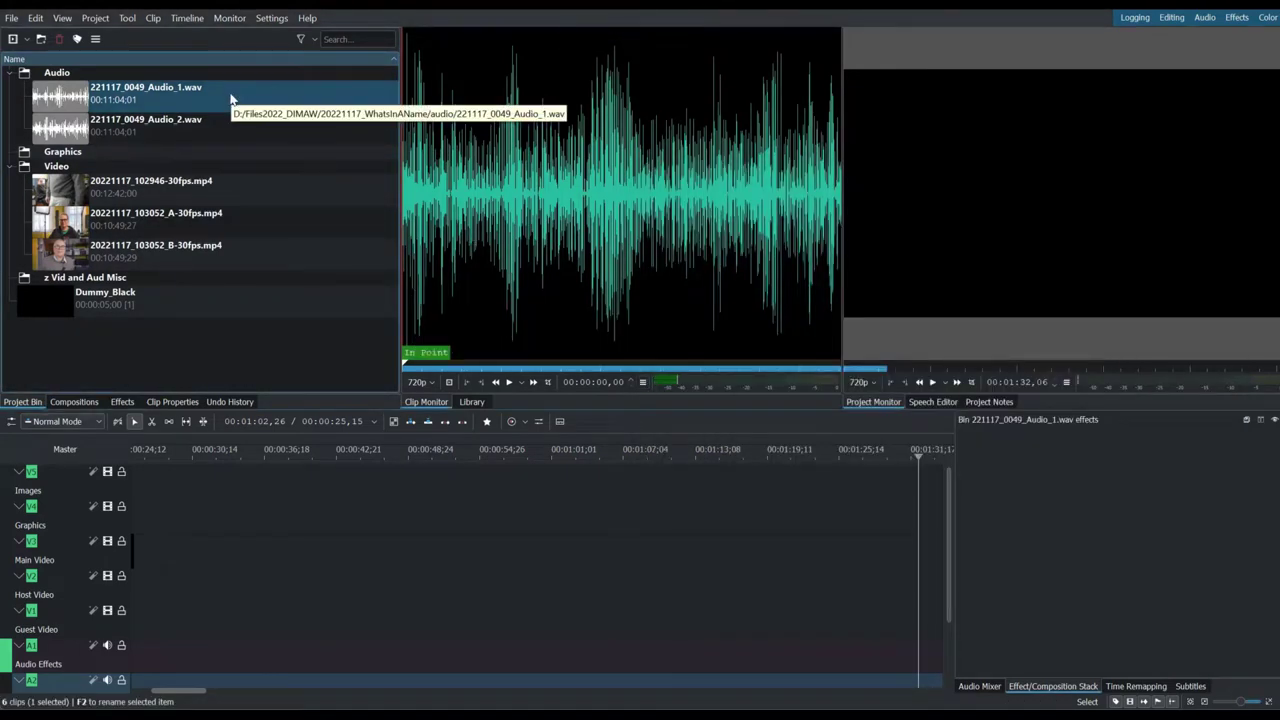
# Place 221117_0049_Audio_1.wav on track A1 and 221117_0049_Audio_2.wav on track A2, both starting at 00:00:00,00.
pyautogui.moveTo(949, 586); pyautogui.dragTo(952, 680)
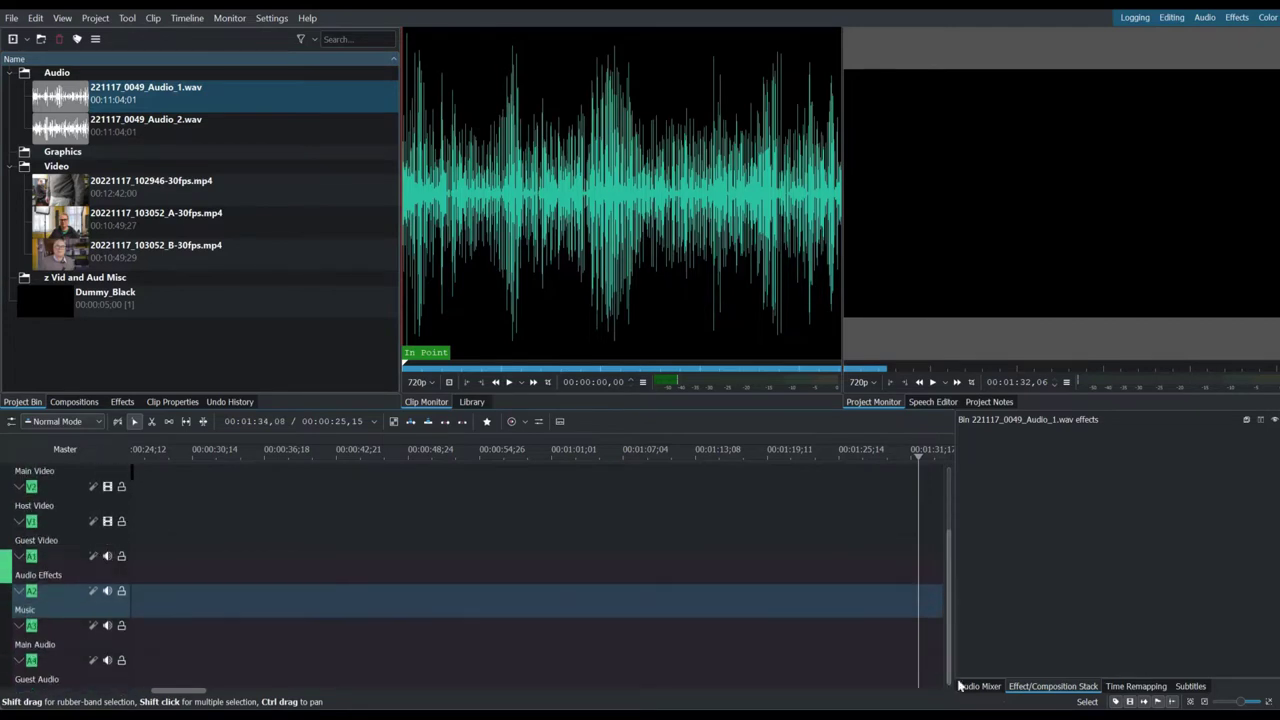
pyautogui.moveTo(244, 89); pyautogui.dragTo(79, 614)
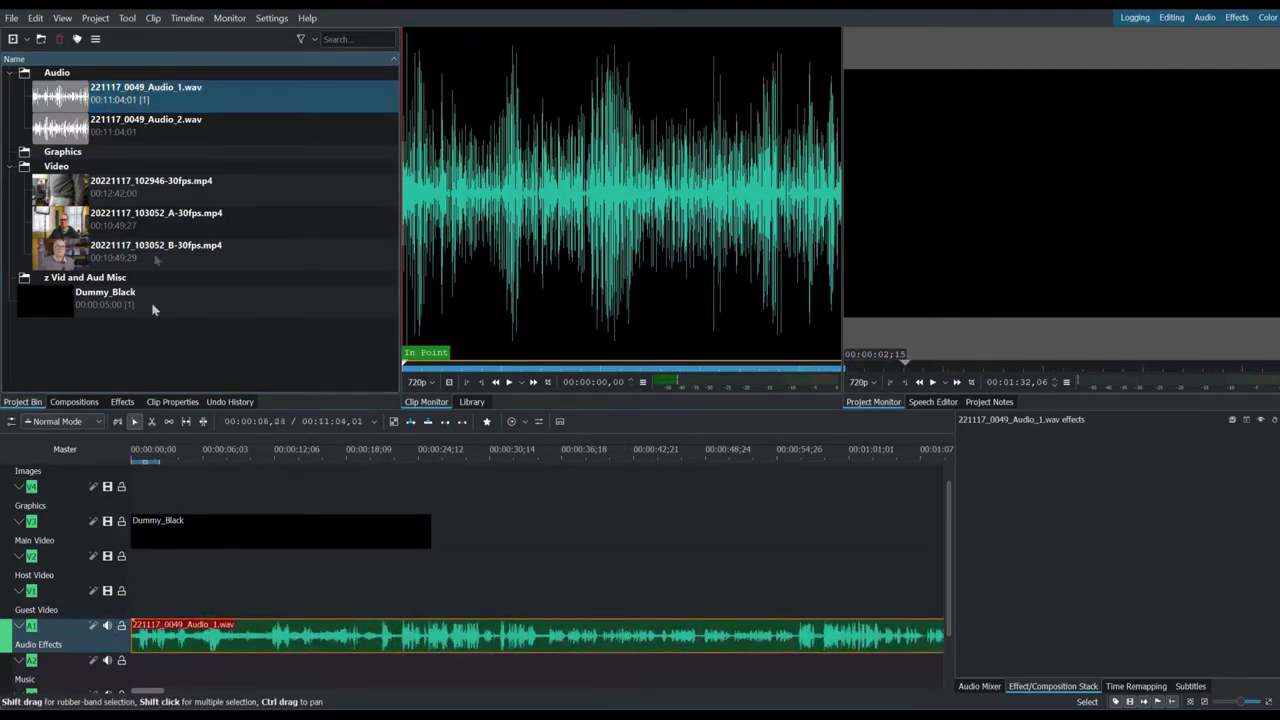
pyautogui.moveTo(153, 135); pyautogui.dragTo(278, 677)
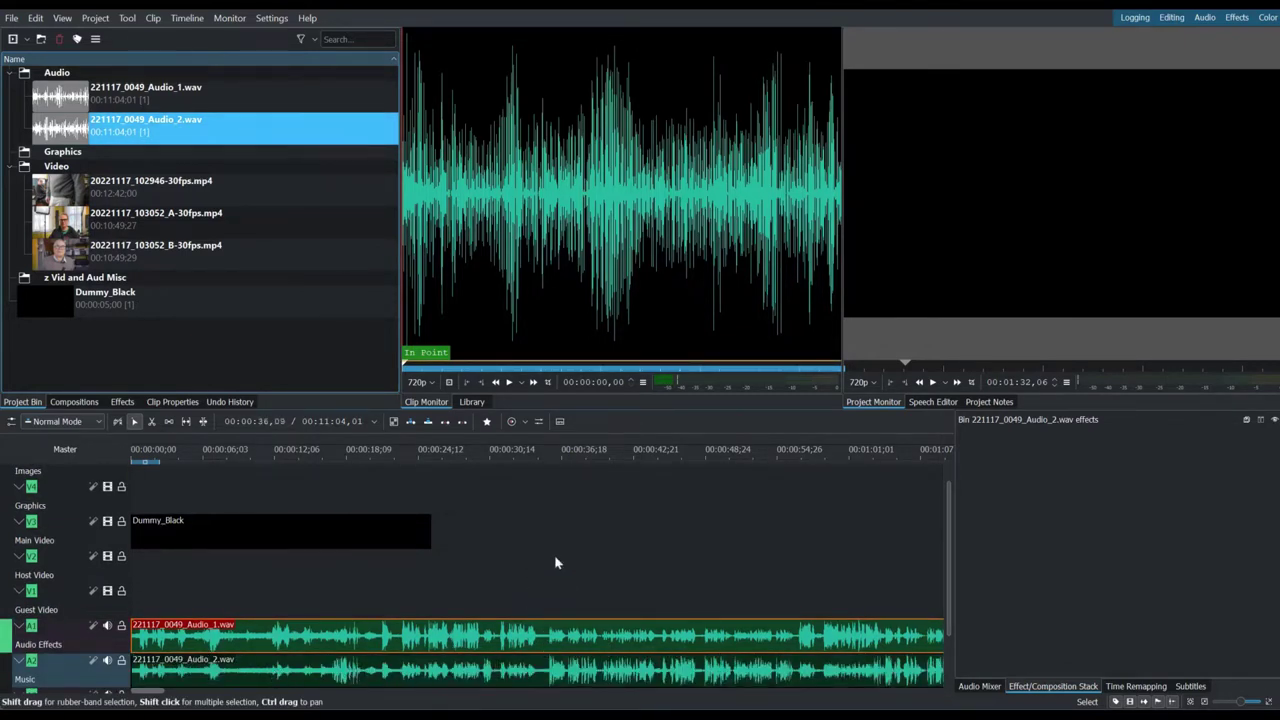
pyautogui.hscroll(1, 557, 563)
pyautogui.moveTo(159, 691); pyautogui.dragTo(135, 692)
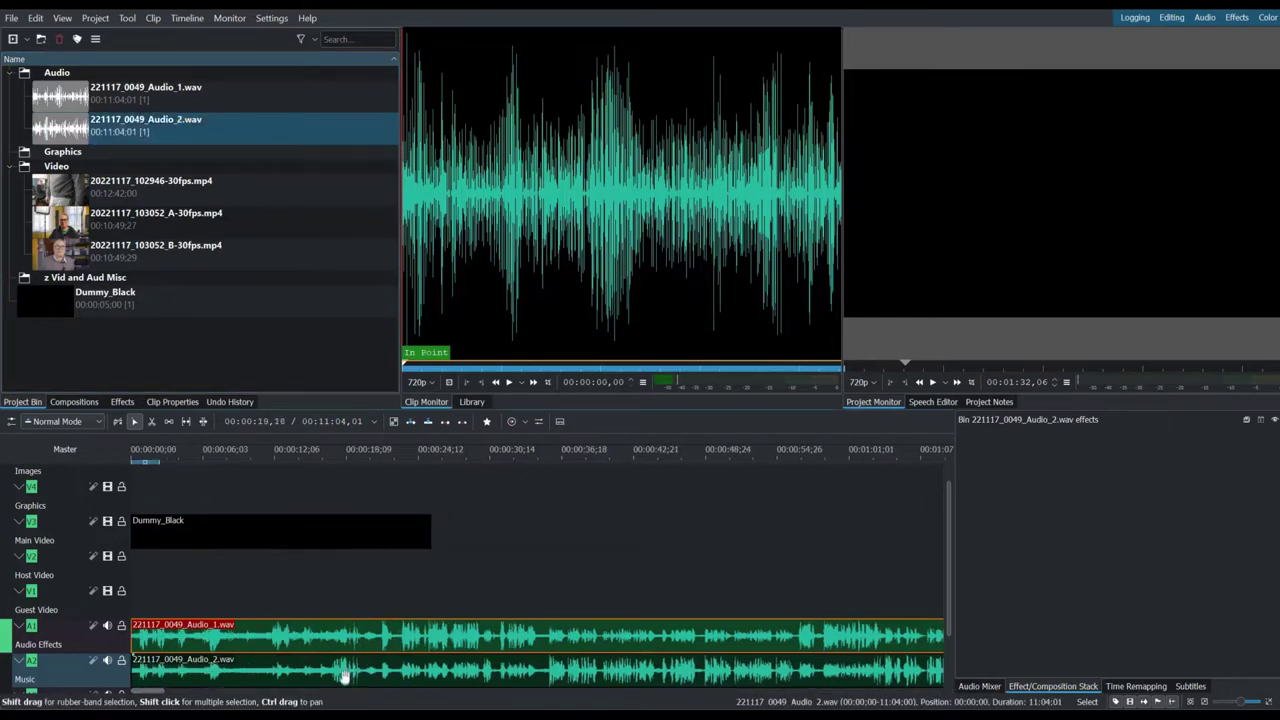
# Mute the Audio Effects track and play a passage to hear only 221117_0049_Audio_2.wav.
pyautogui.click(108, 627)
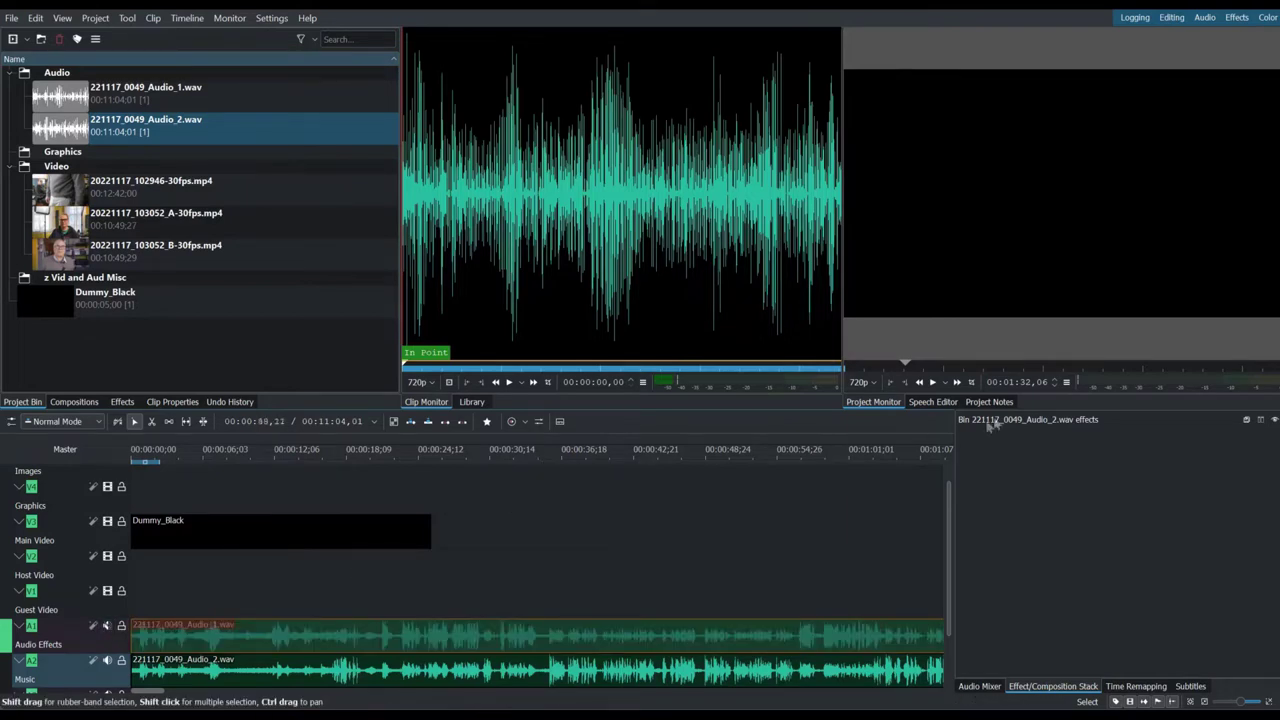
pyautogui.click(935, 383)
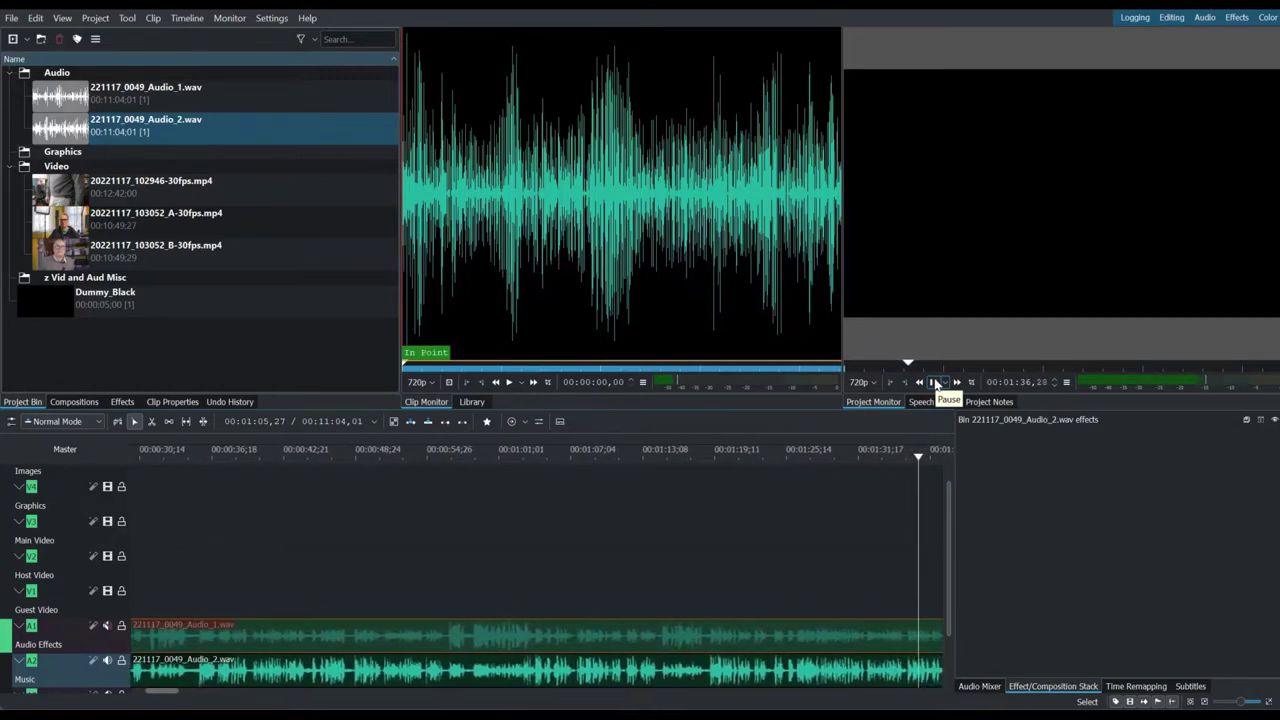
pyautogui.click(935, 383)
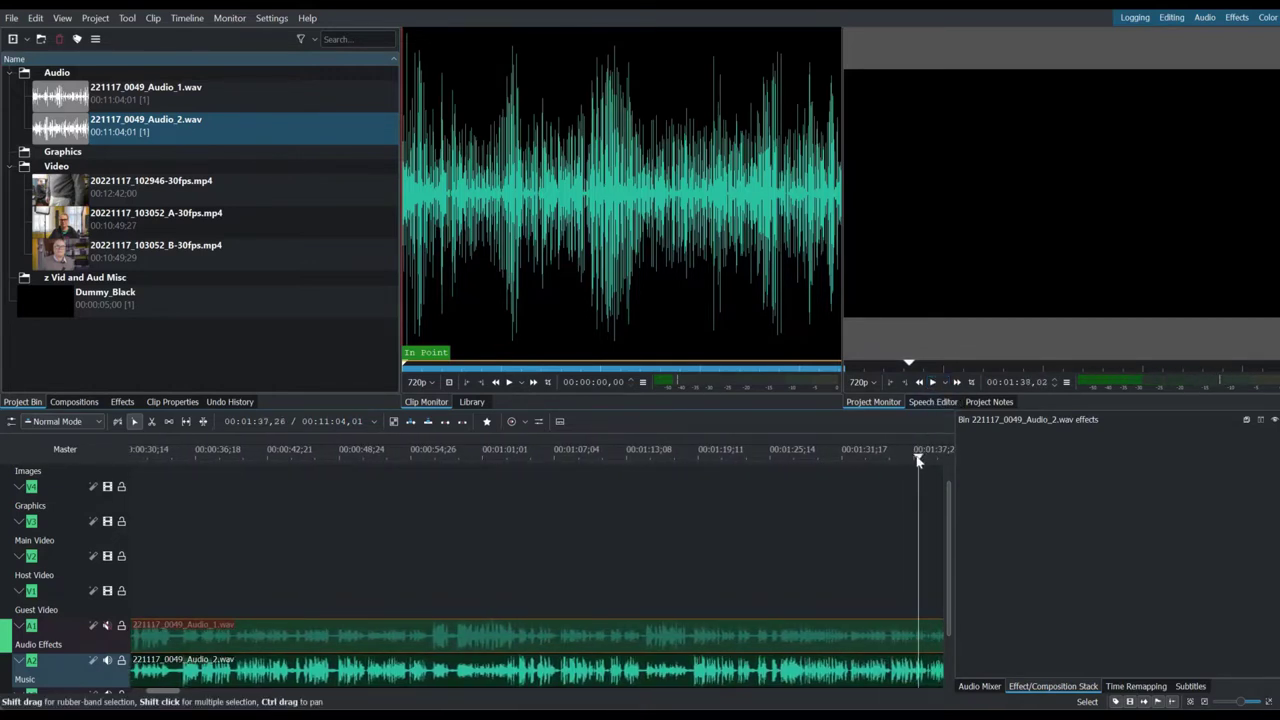
# Unmute the Audio Effects track, mute the Music track, and replay the passage from about 00:01:31 to hear 221117_0049_Audio_1.wav alone.
pyautogui.moveTo(918, 466); pyautogui.dragTo(837, 475)
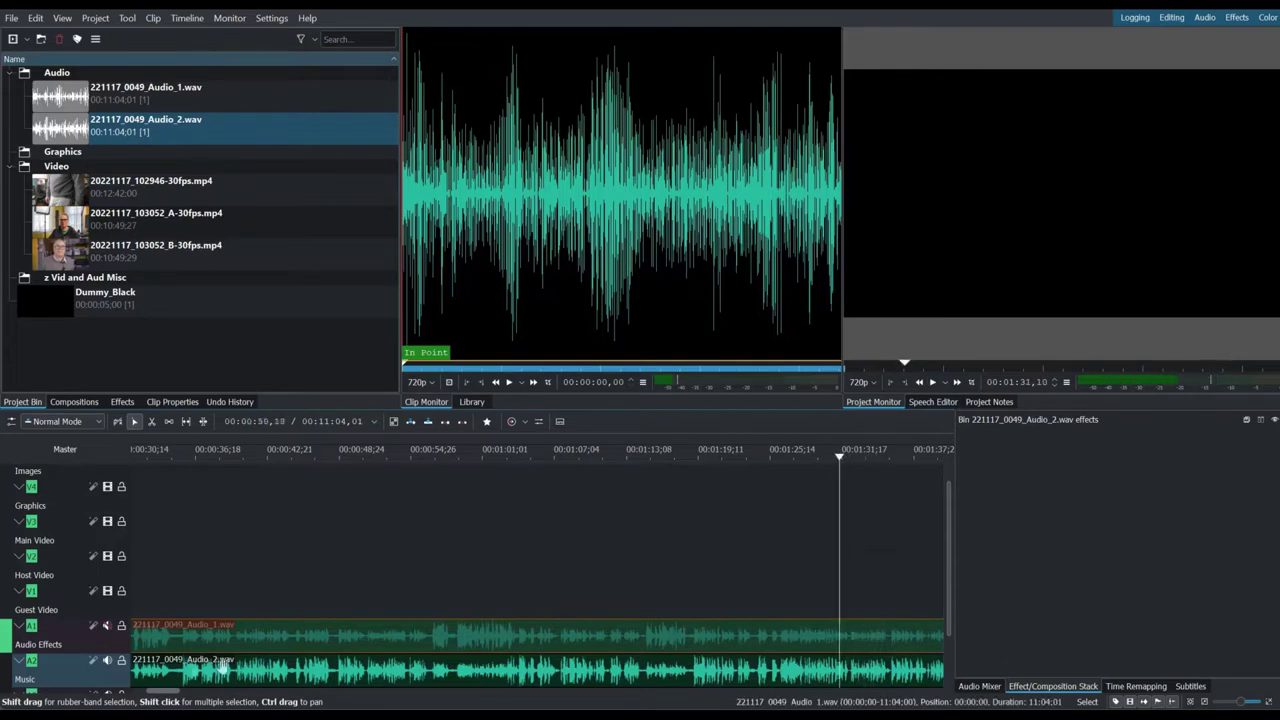
pyautogui.click(107, 627)
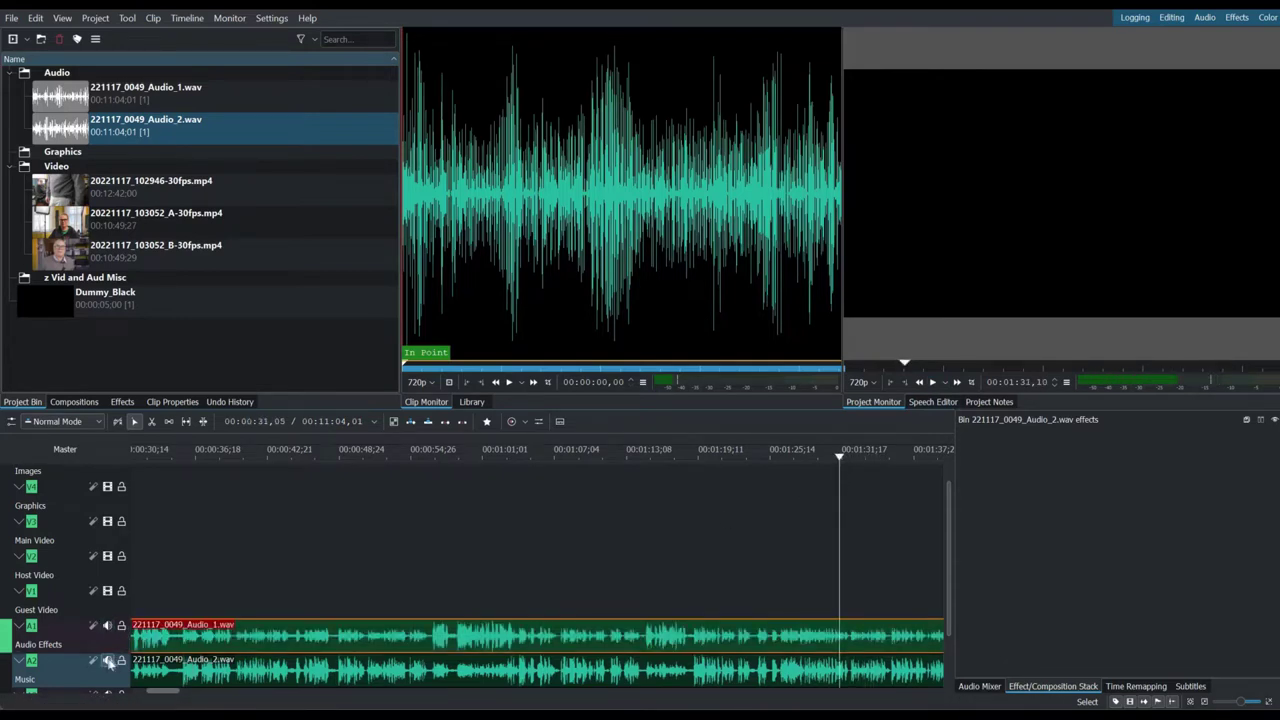
pyautogui.click(108, 661)
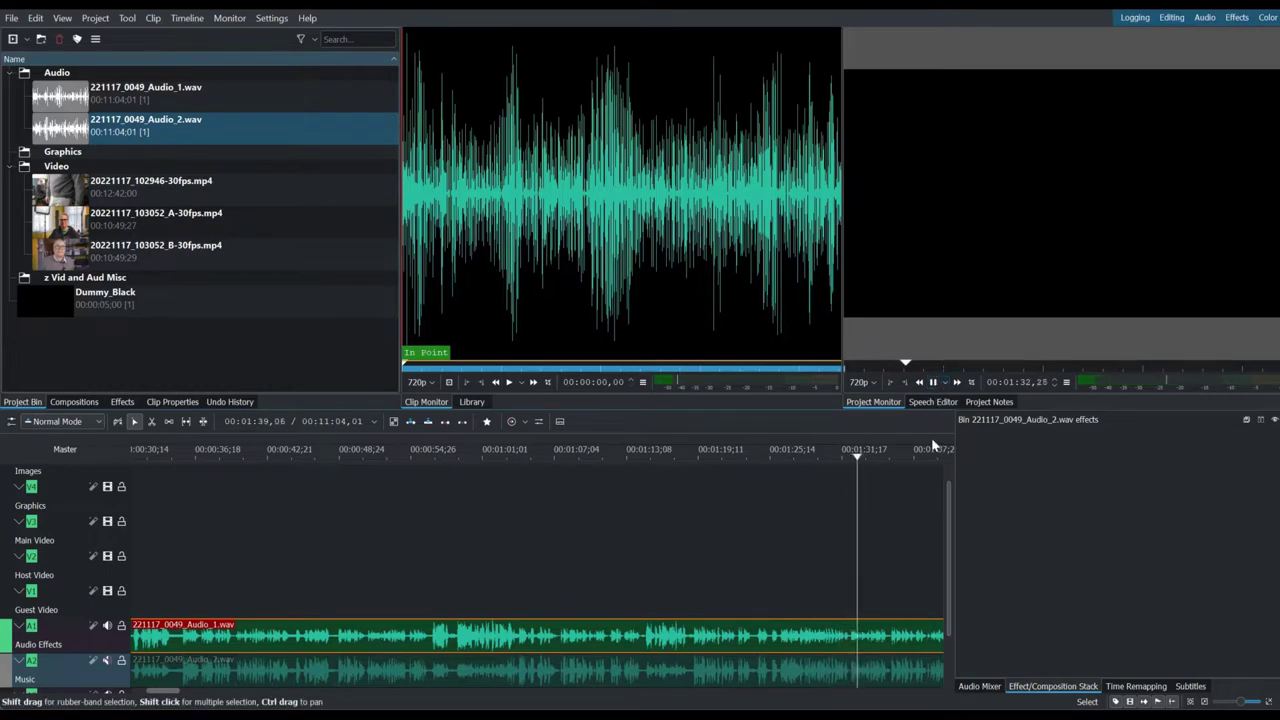
pyautogui.click(937, 385)
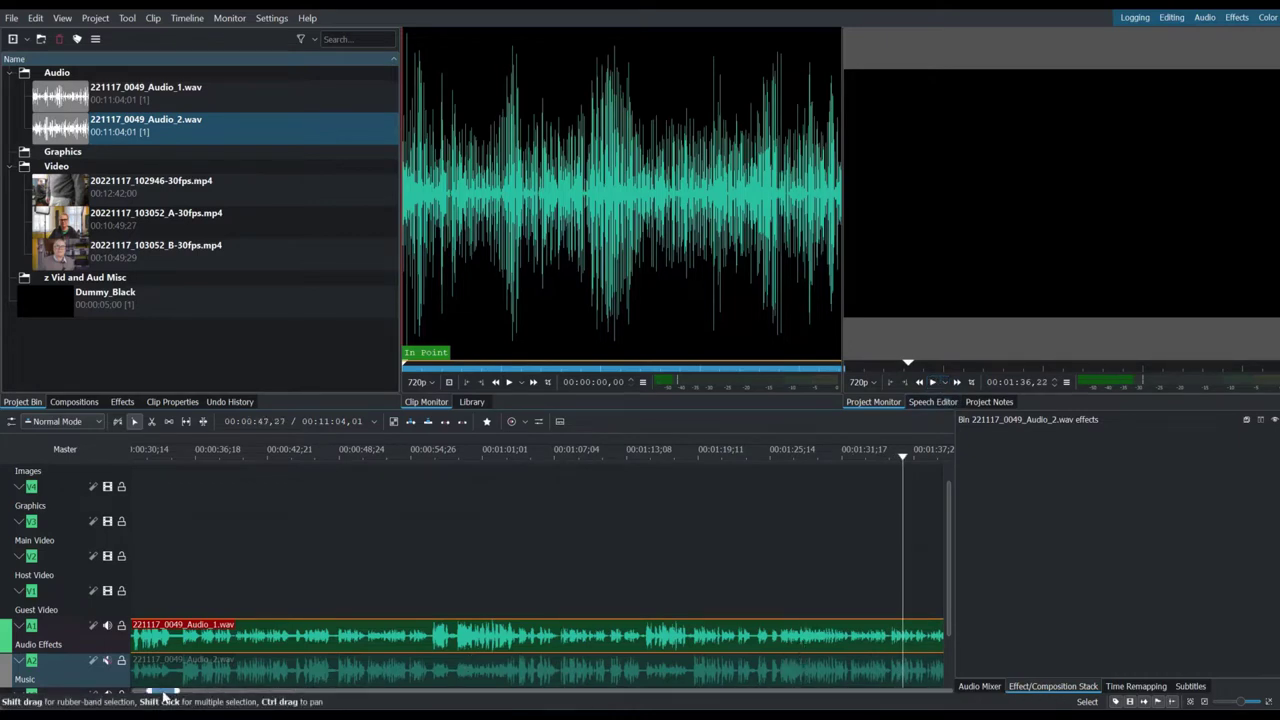
pyautogui.moveTo(158, 691); pyautogui.dragTo(142, 691)
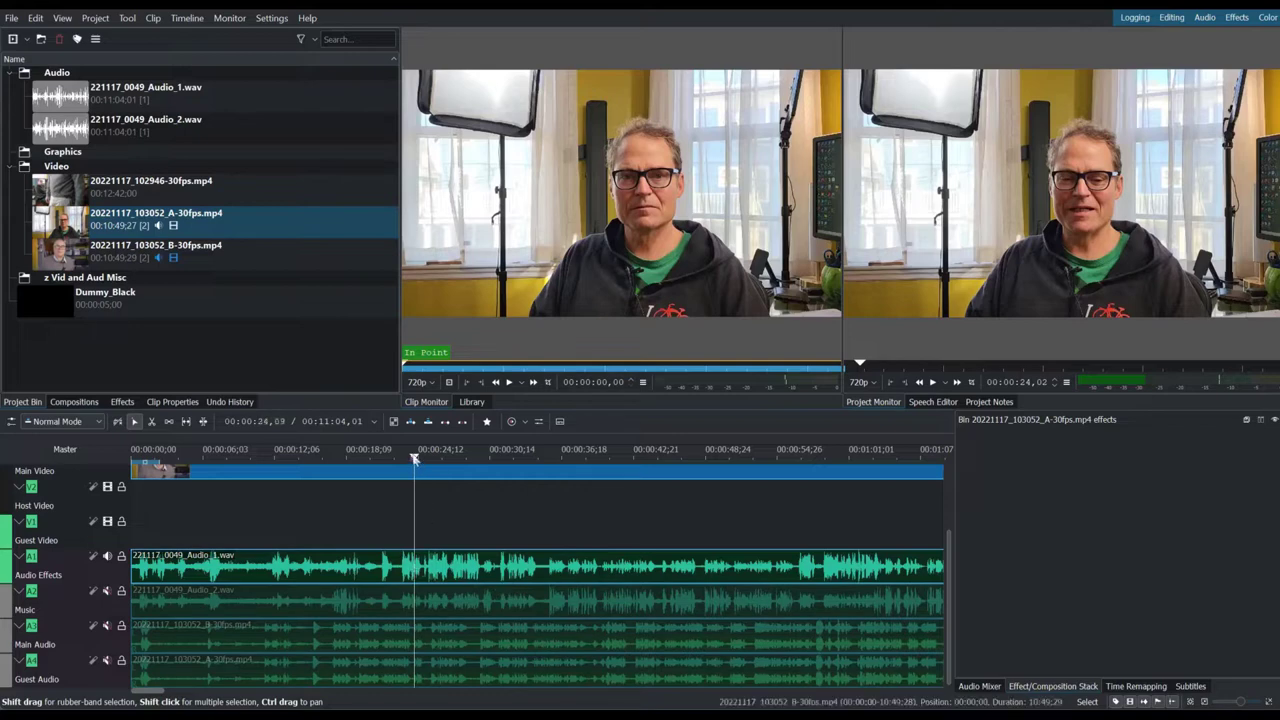
# Find the sync point in the recorder audio and trim the starts of both recorder clips to 00:00:22,09.
pyautogui.moveTo(415, 458); pyautogui.dragTo(387, 458)
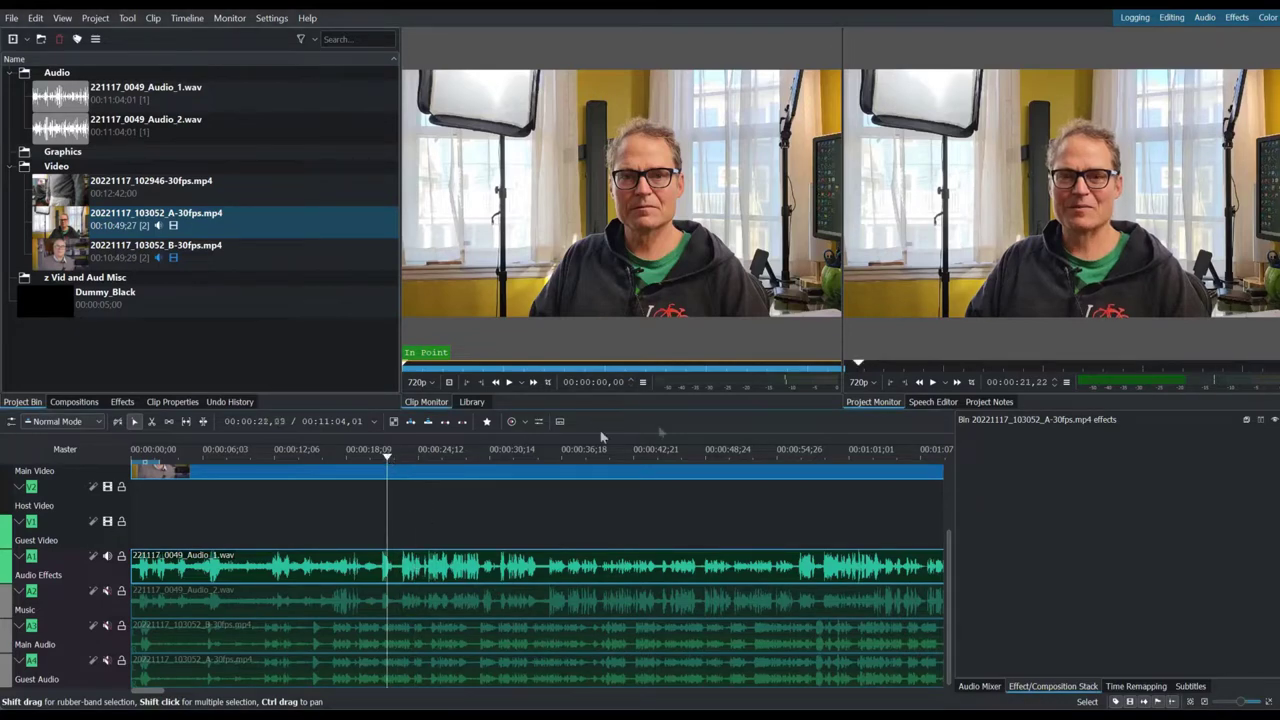
pyautogui.click(933, 383)
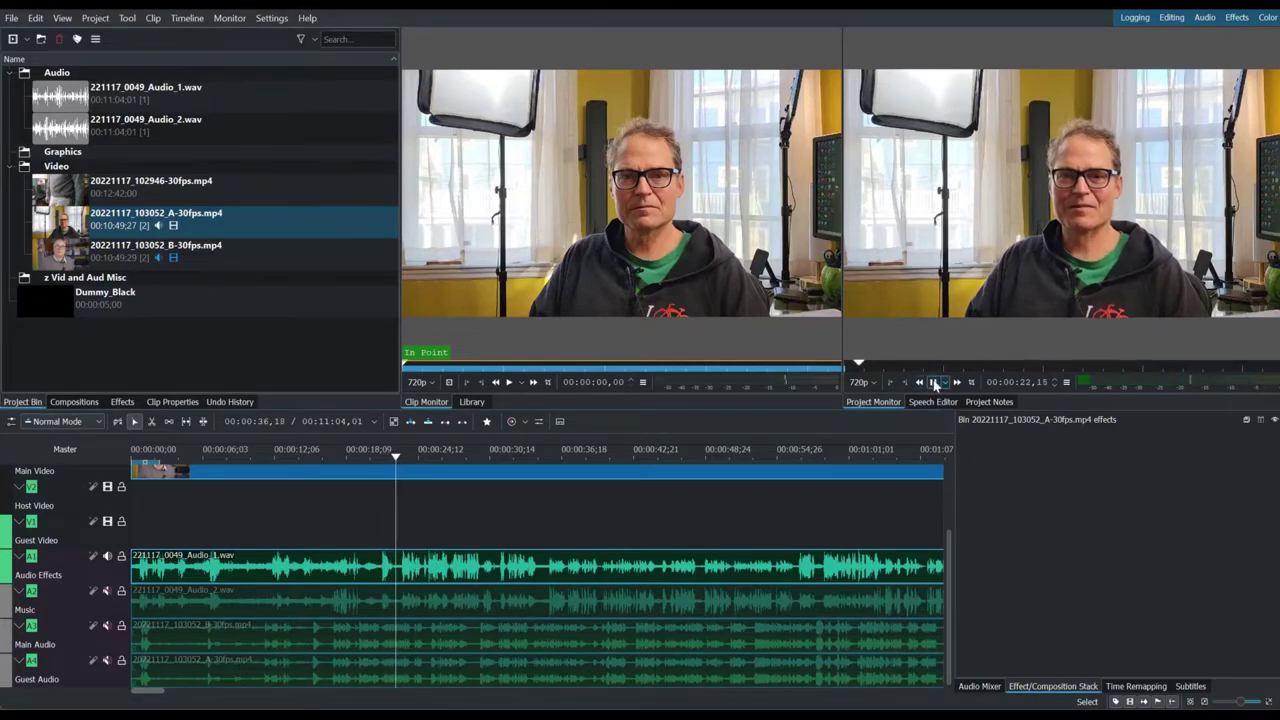
pyautogui.click(933, 383)
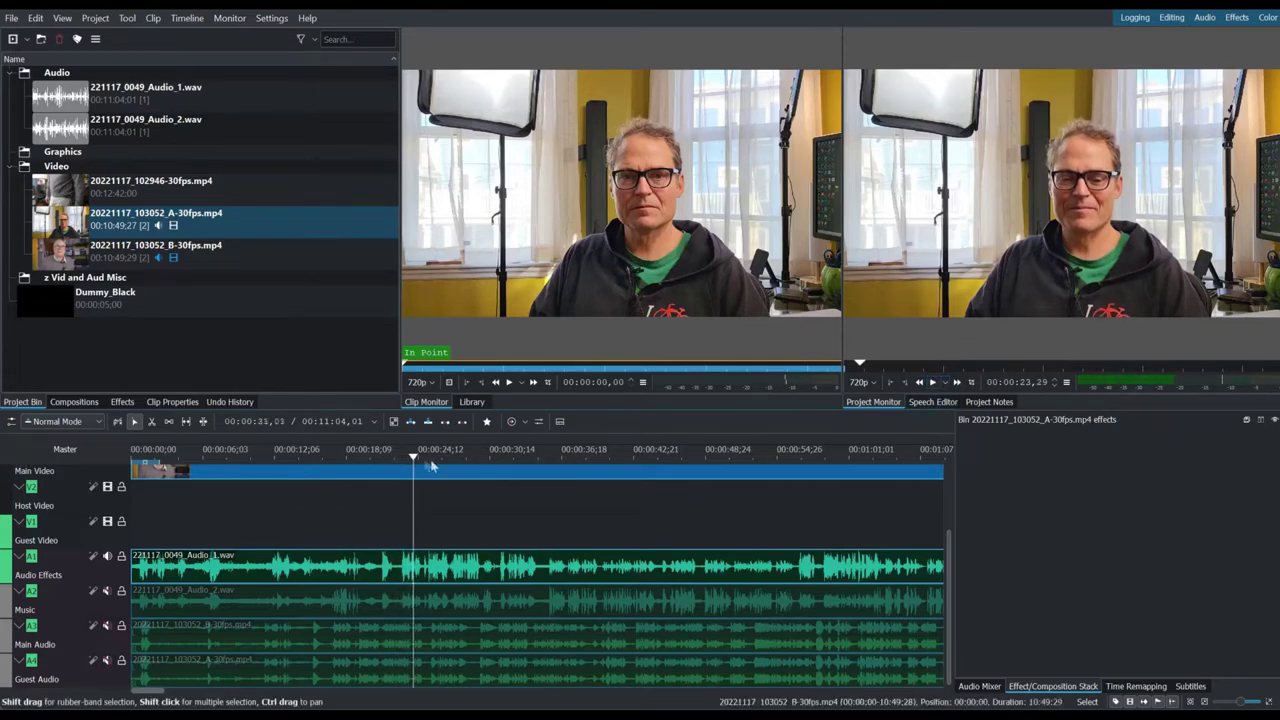
pyautogui.moveTo(410, 458); pyautogui.dragTo(393, 458)
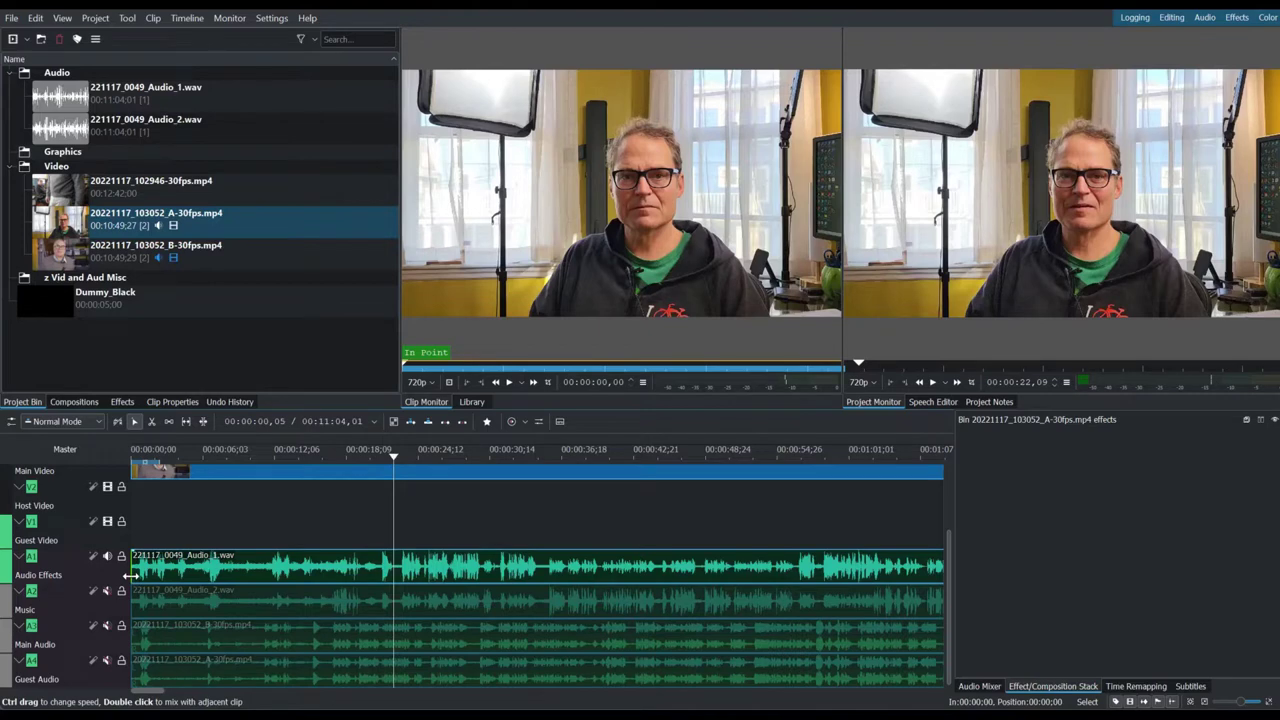
pyautogui.moveTo(132, 576); pyautogui.dragTo(394, 568)
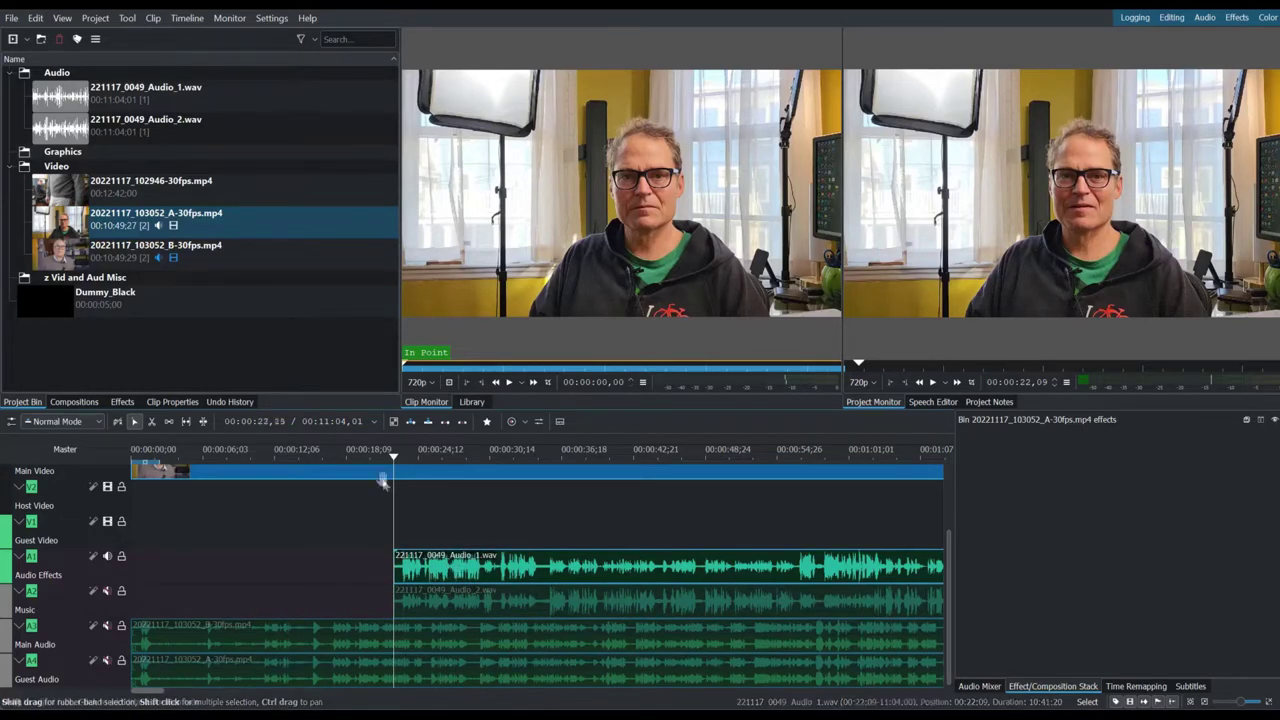
# Move the playhead back to about 00:00:14, mute the Audio Effects track, and unmute the Main Audio and Guest Audio tracks.
pyautogui.moveTo(393, 461); pyautogui.dragTo(297, 461)
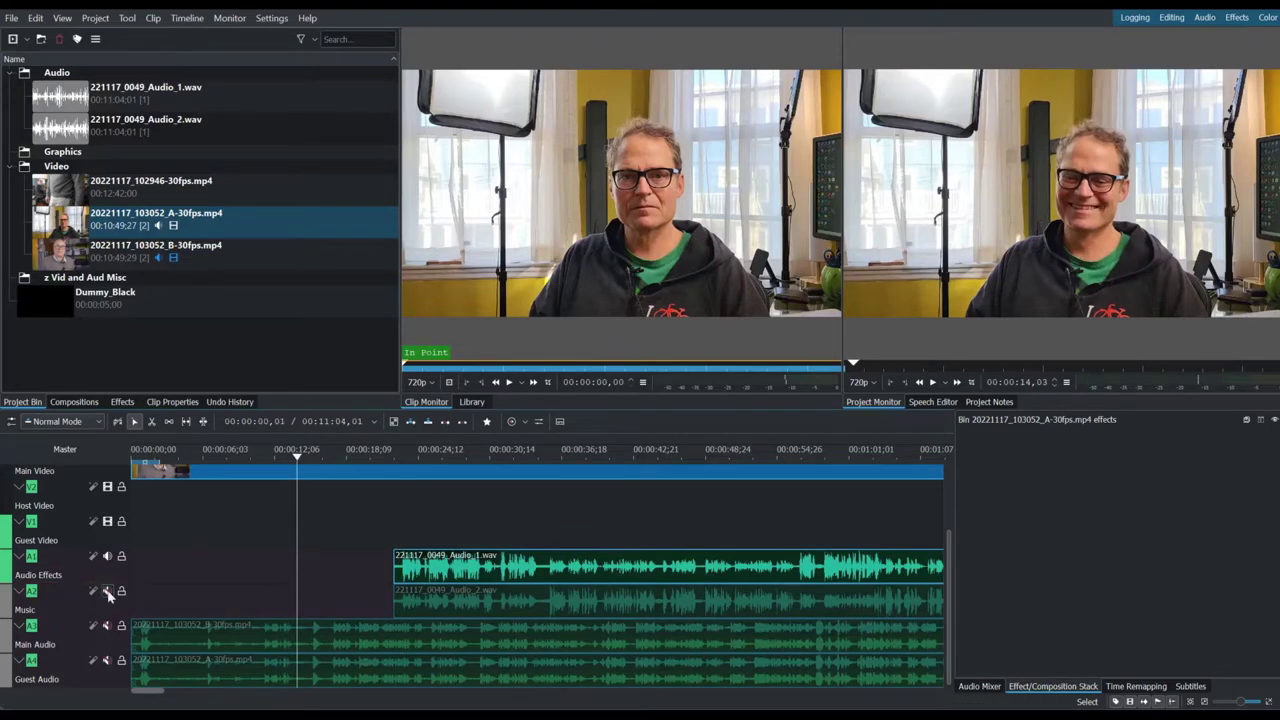
pyautogui.click(107, 556)
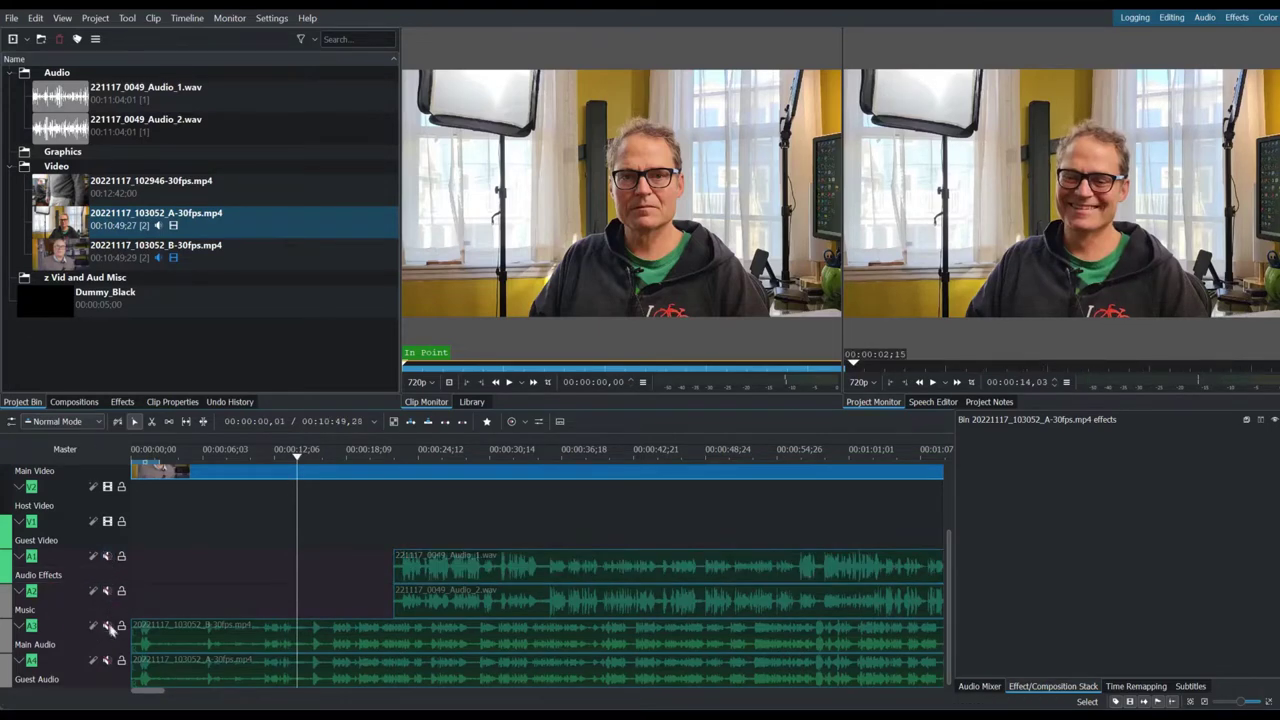
pyautogui.click(107, 626)
pyautogui.click(107, 660)
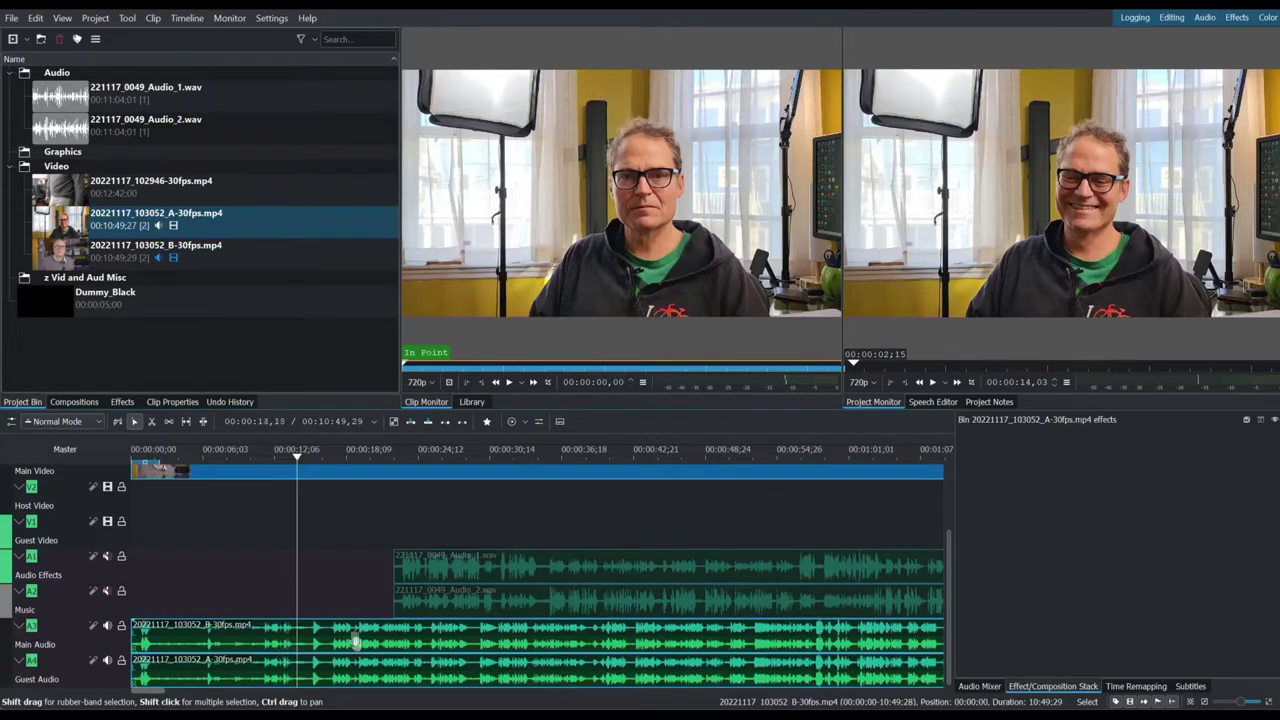
# Play the camera audio from about 00:00:14 and place the playhead at its sync point, 00:00:16,09.
pyautogui.click(934, 384)
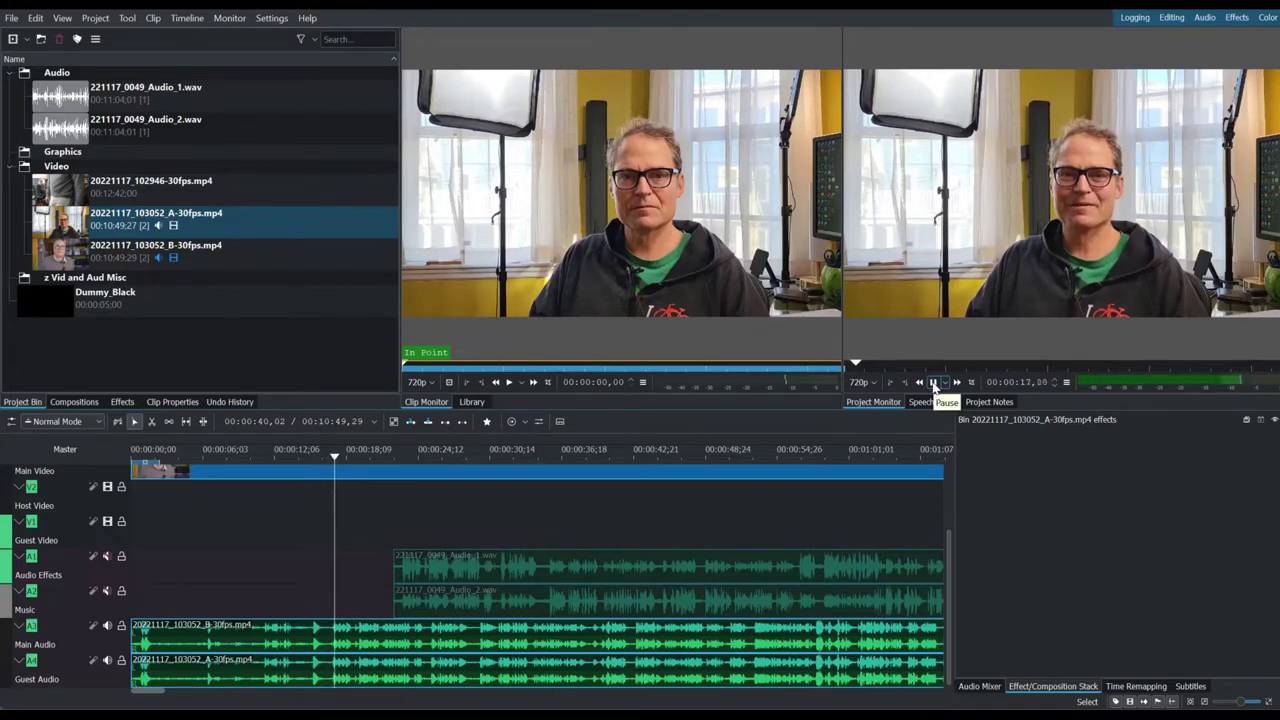
pyautogui.click(934, 384)
pyautogui.moveTo(342, 459); pyautogui.dragTo(322, 459)
# Group the 20221117_103052_A and 20221117_103052_B camera clips and trim their starts to 00:00:16,09.
pyautogui.moveTo(127, 663)
pyautogui.mouseDown()
pyautogui.moveTo(172, 646)
pyautogui.moveTo(141, 646)
pyautogui.mouseUp()
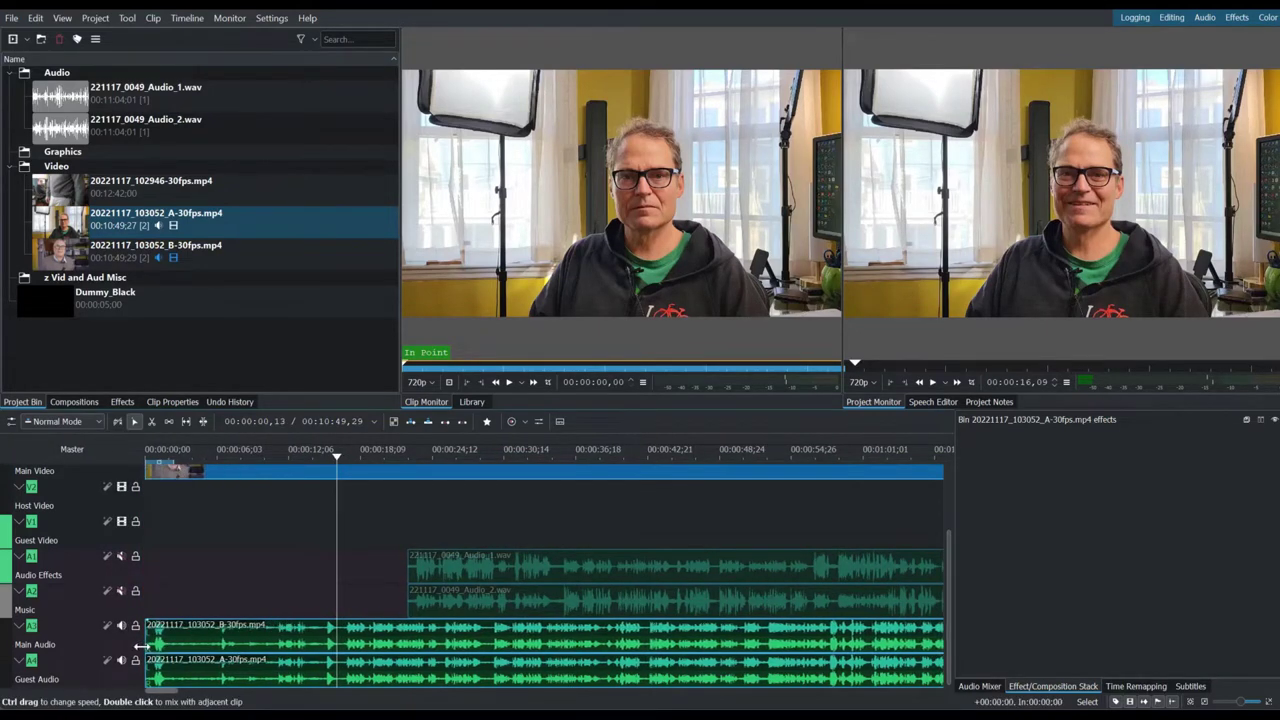
pyautogui.click(190, 679)
pyautogui.keyDown('shift'); pyautogui.click(204, 640); pyautogui.keyUp('shift')
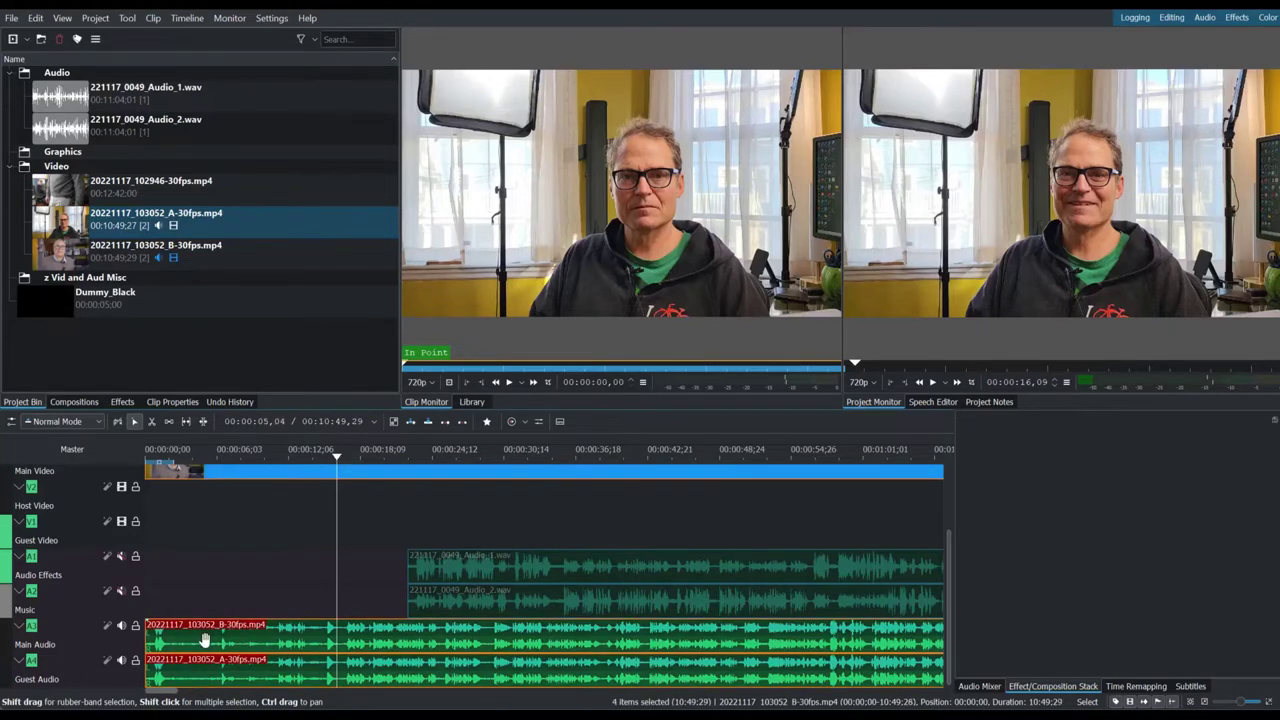
pyautogui.rightClick(205, 640)
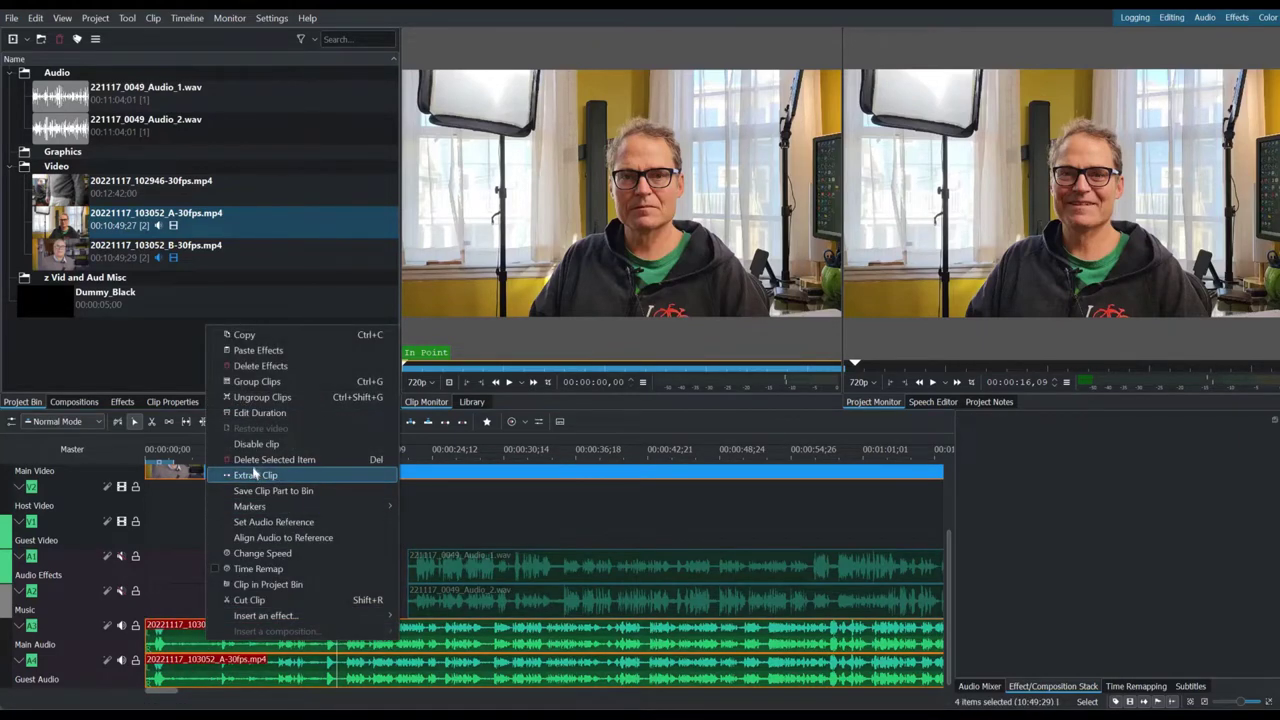
pyautogui.click(258, 382)
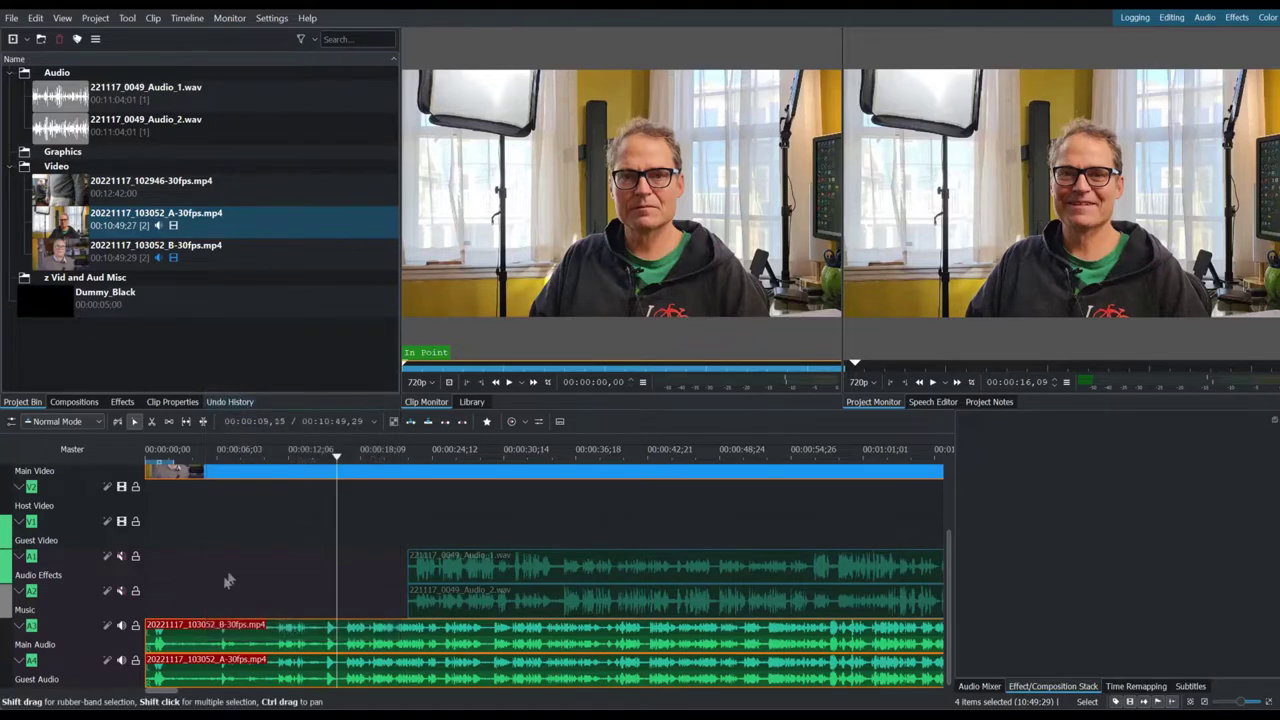
pyautogui.click(213, 627)
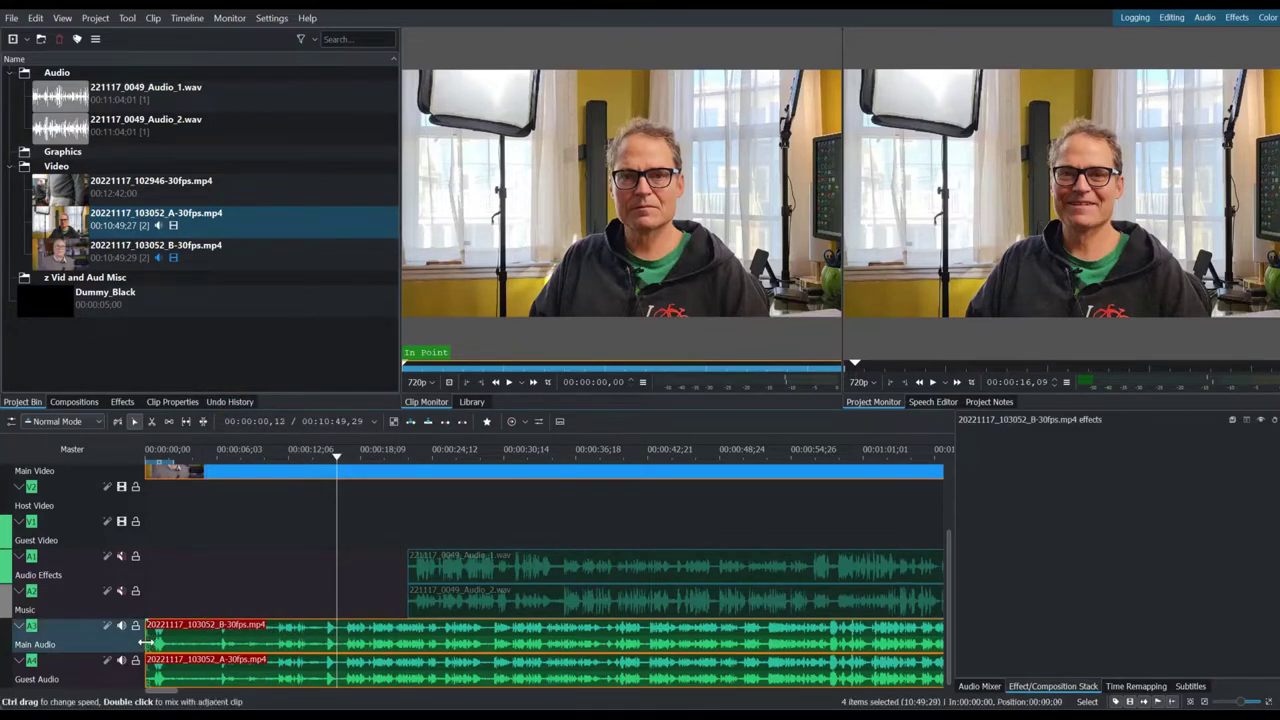
pyautogui.moveTo(146, 634); pyautogui.dragTo(332, 634)
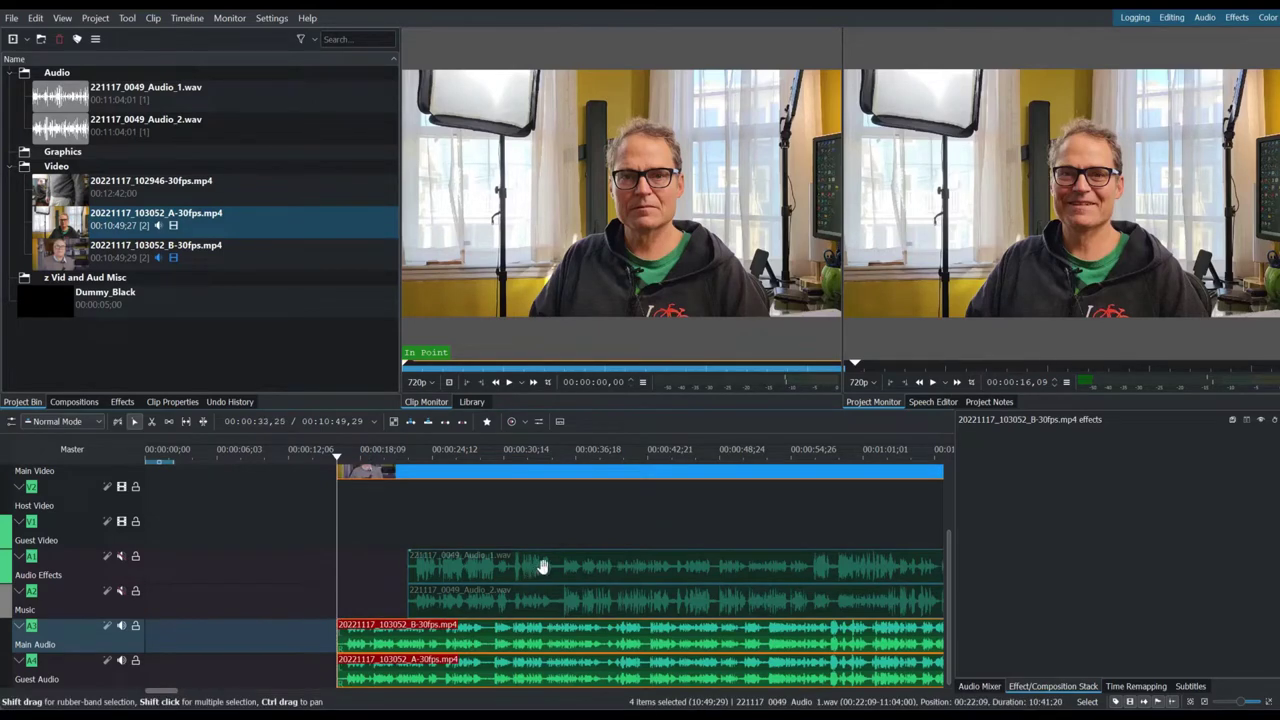
# Move both recorder clips to start at 00:00:16,09 and unmute the Music and Audio Effects tracks.
pyautogui.moveTo(541, 567); pyautogui.dragTo(474, 569)
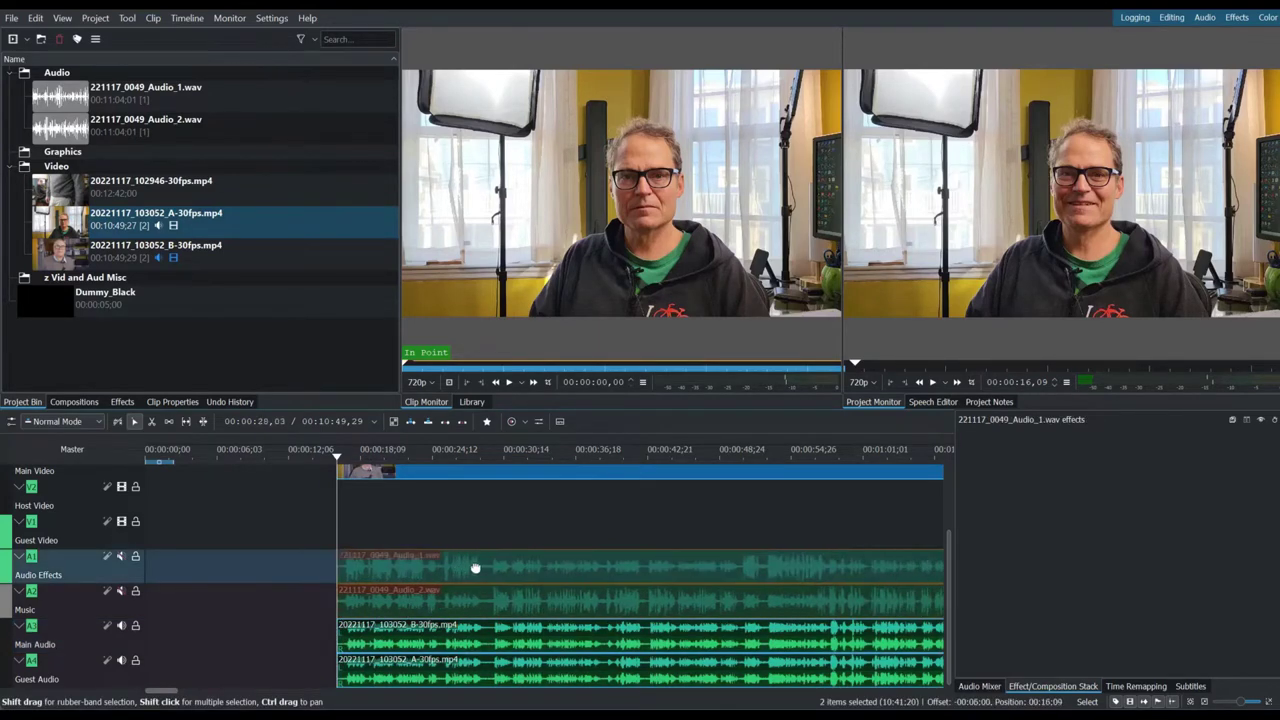
pyautogui.click(285, 655)
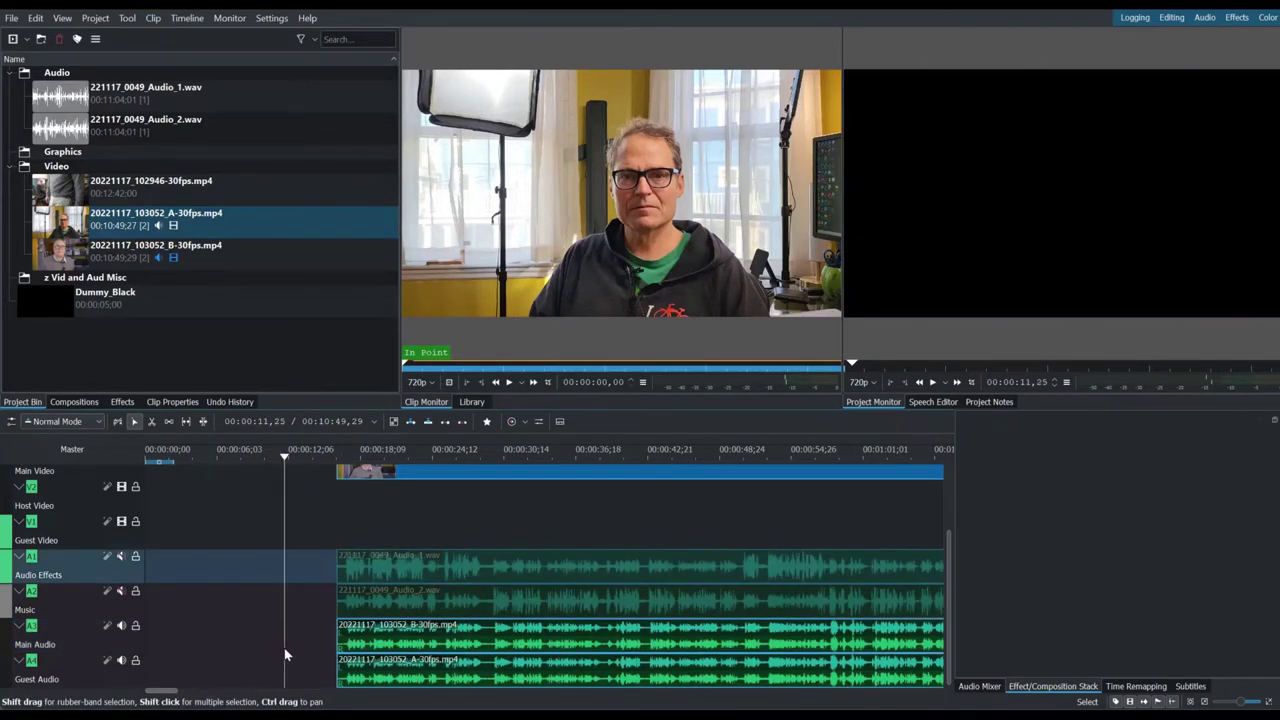
pyautogui.click(121, 590)
pyautogui.click(121, 556)
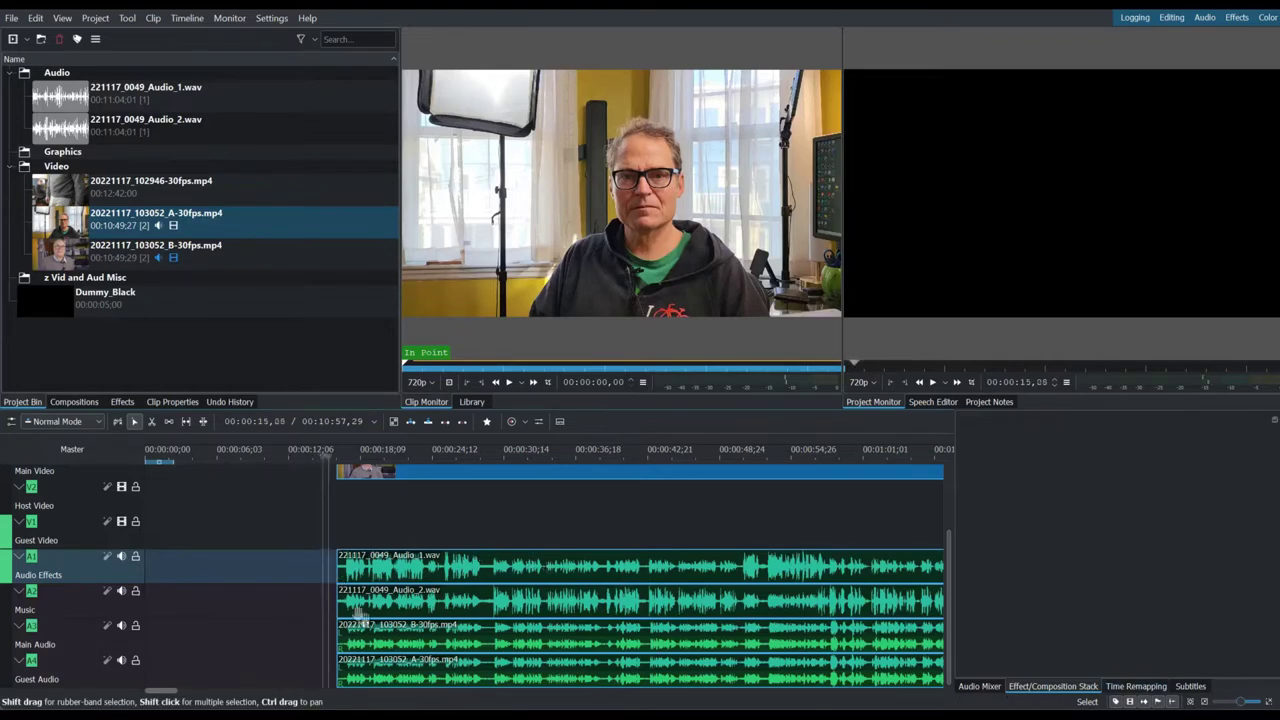
# Review the combined audio up to about 00:00:19,24 and move the recorder and camera clips to the start of the timeline.
pyautogui.moveTo(316, 455); pyautogui.dragTo(378, 455)
pyautogui.moveTo(430, 572); pyautogui.dragTo(238, 585)
pyautogui.moveTo(430, 632); pyautogui.dragTo(238, 632)
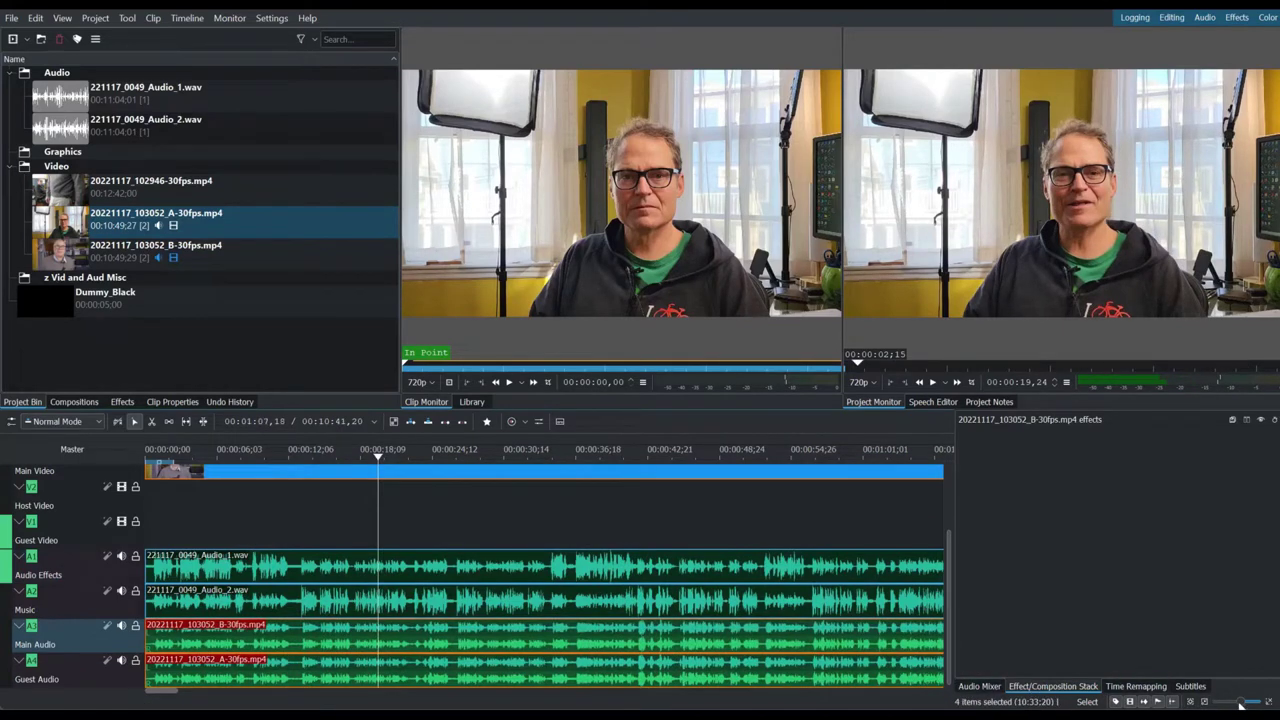
# Shift both recorder clips 4 frames later so their waveforms line up with the camera audio.
pyautogui.scroll(1, 1243, 706)
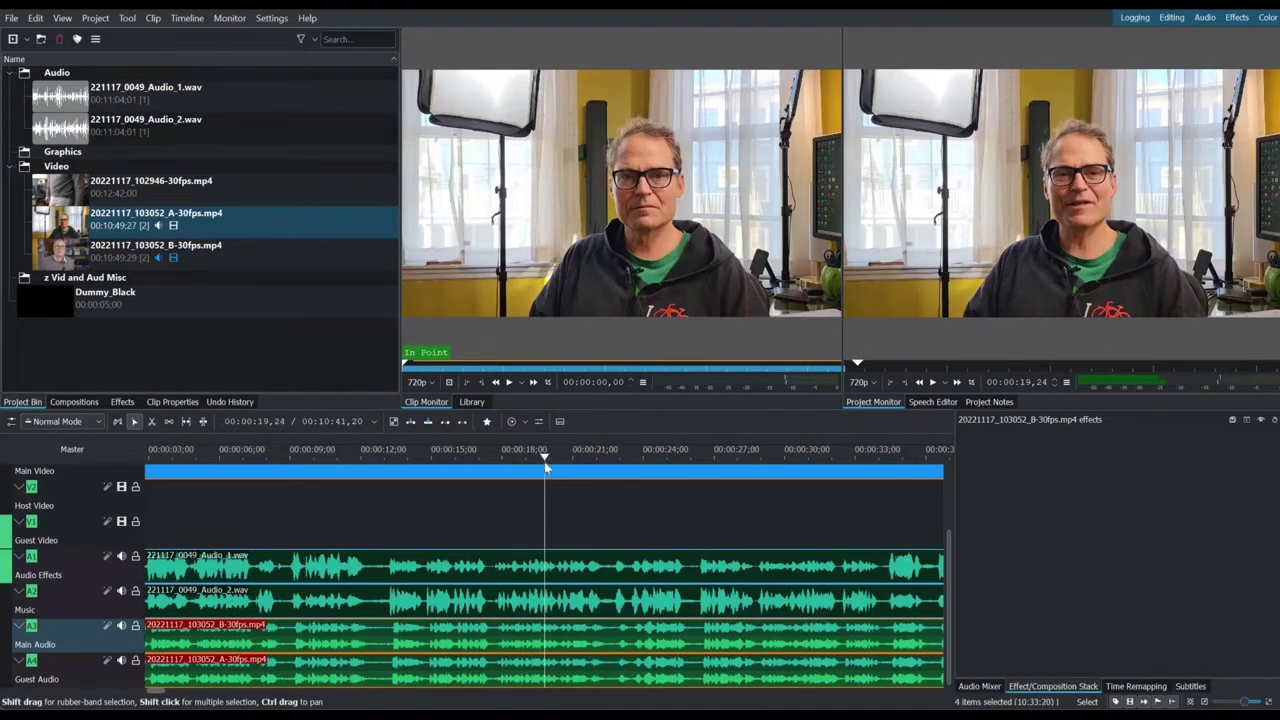
pyautogui.press('Home')
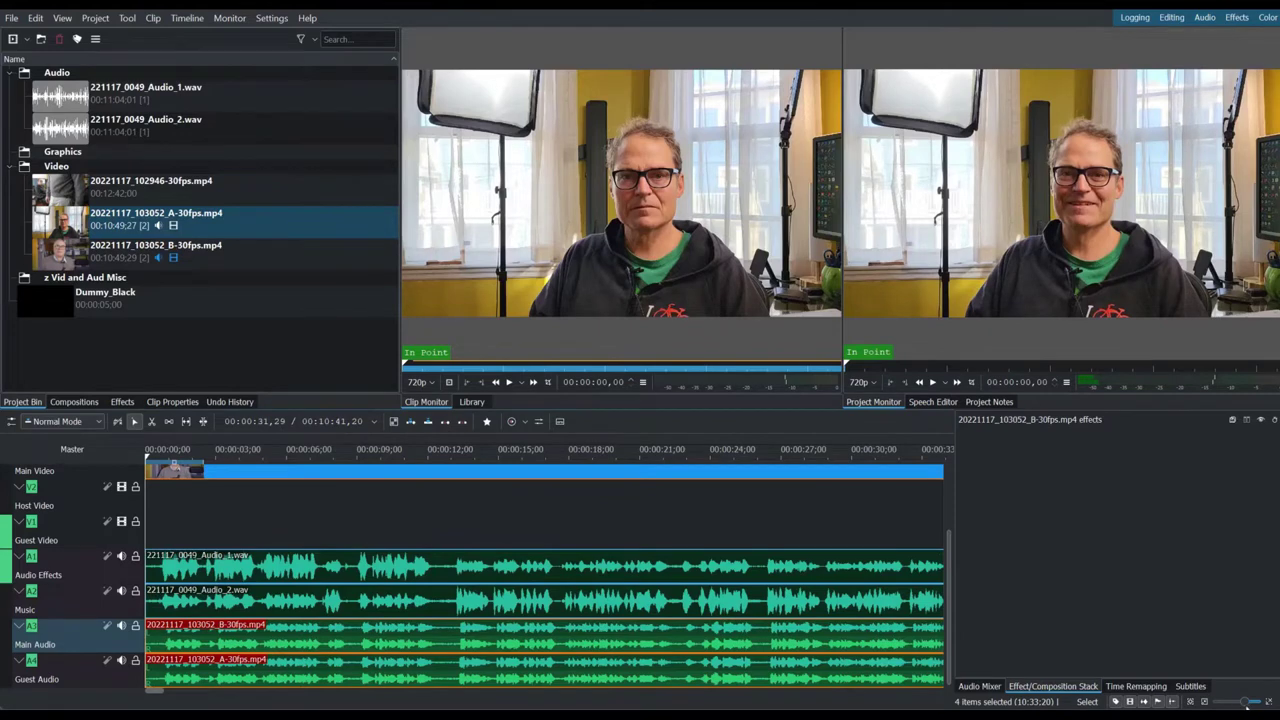
pyautogui.scroll(4, 1246, 706)
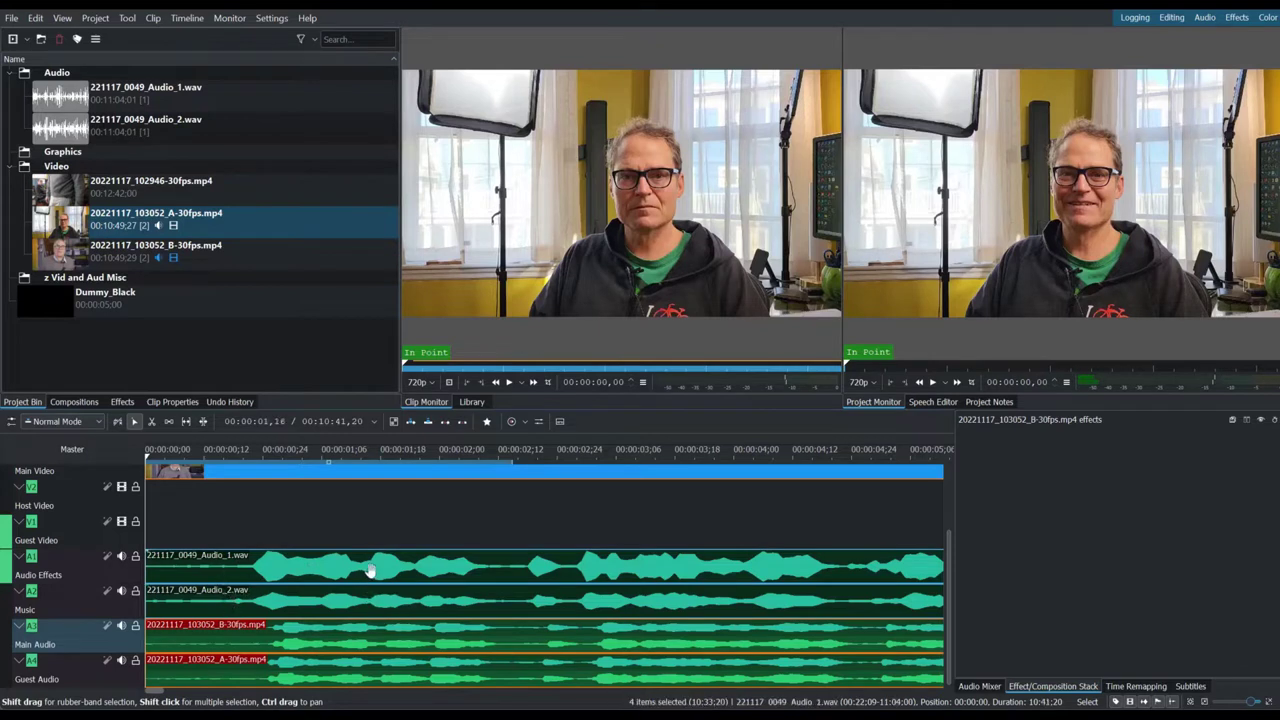
pyautogui.moveTo(357, 568); pyautogui.dragTo(380, 569)
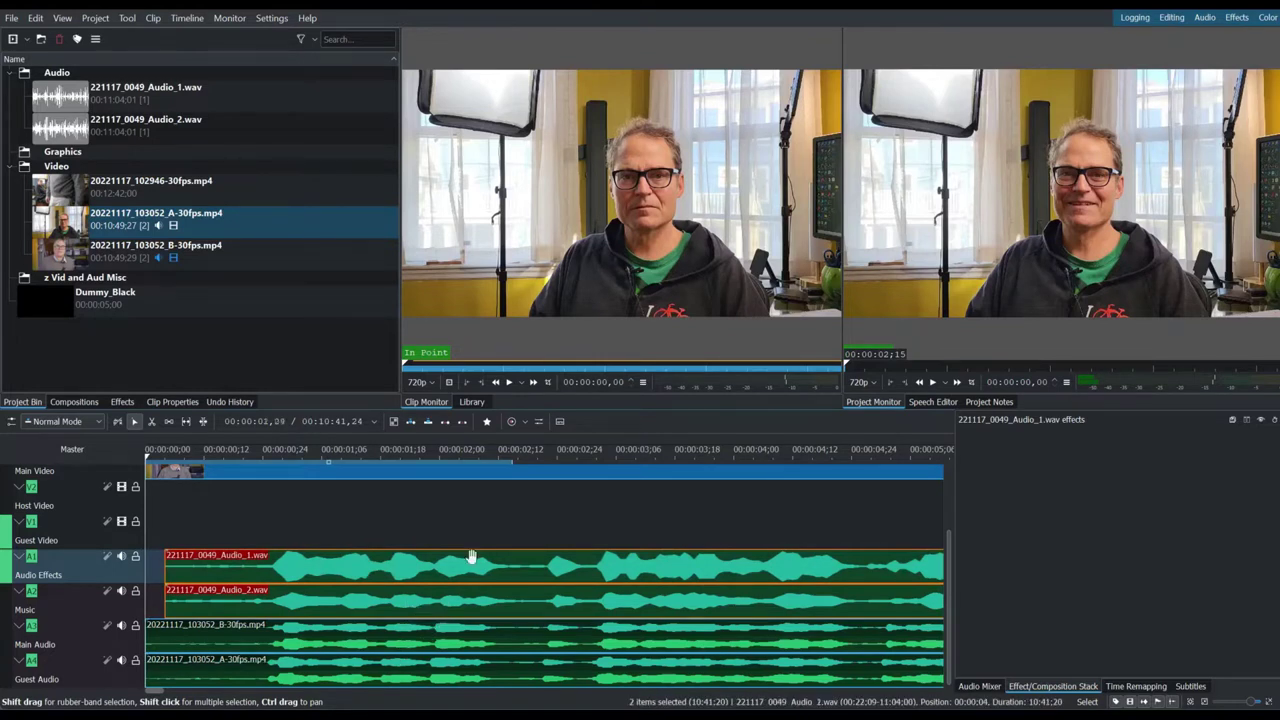
# Mute the Main Audio and Guest Audio tracks and play the recorder audio up to about 00:00:09,16.
pyautogui.click(120, 626)
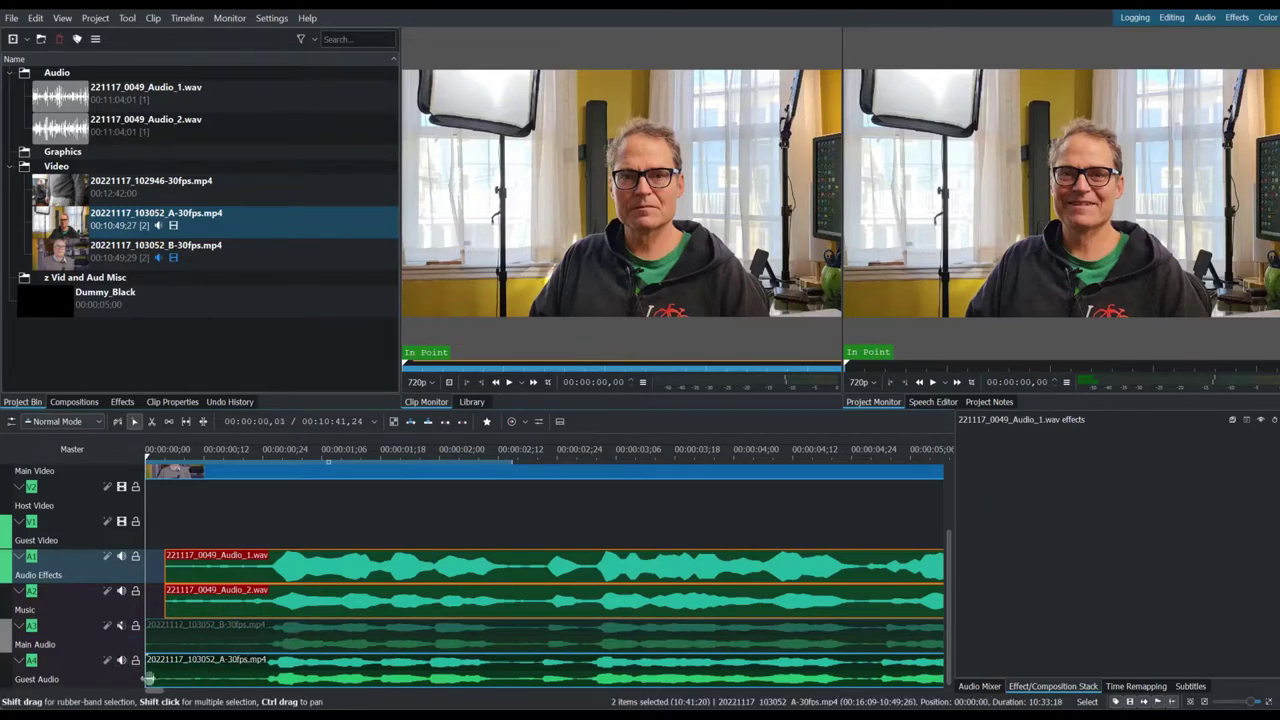
pyautogui.click(120, 662)
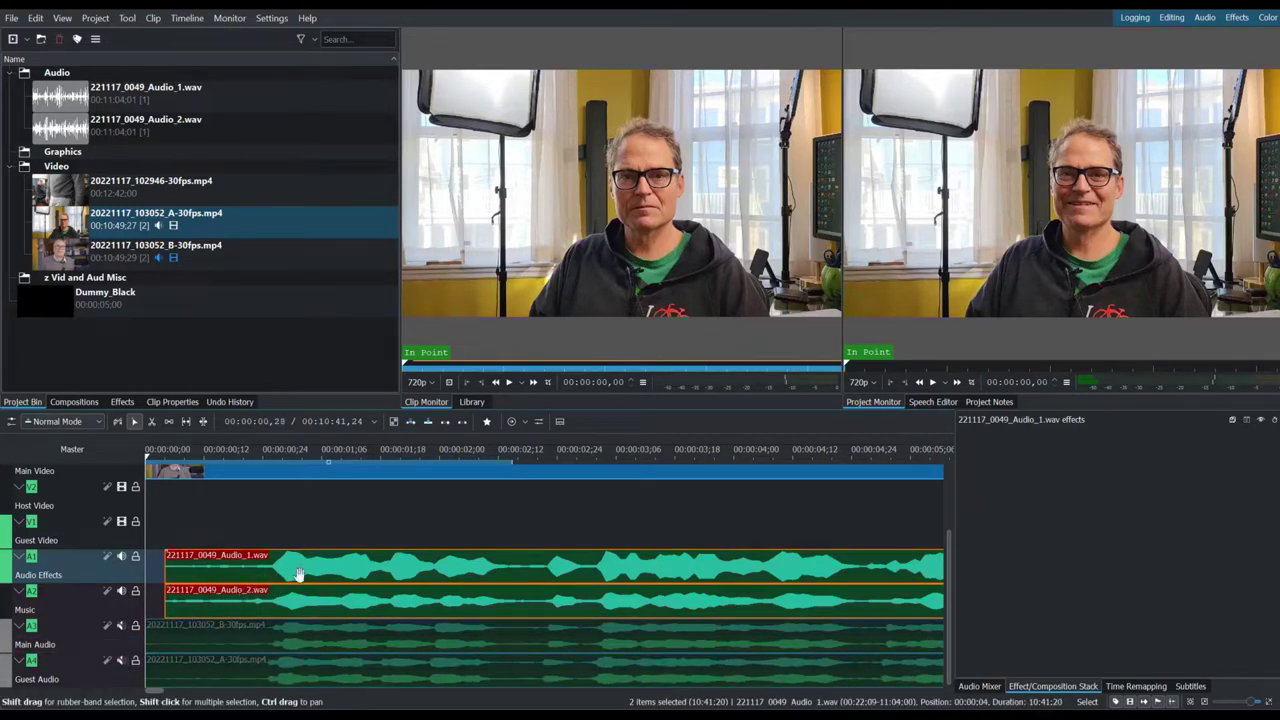
pyautogui.click(415, 518)
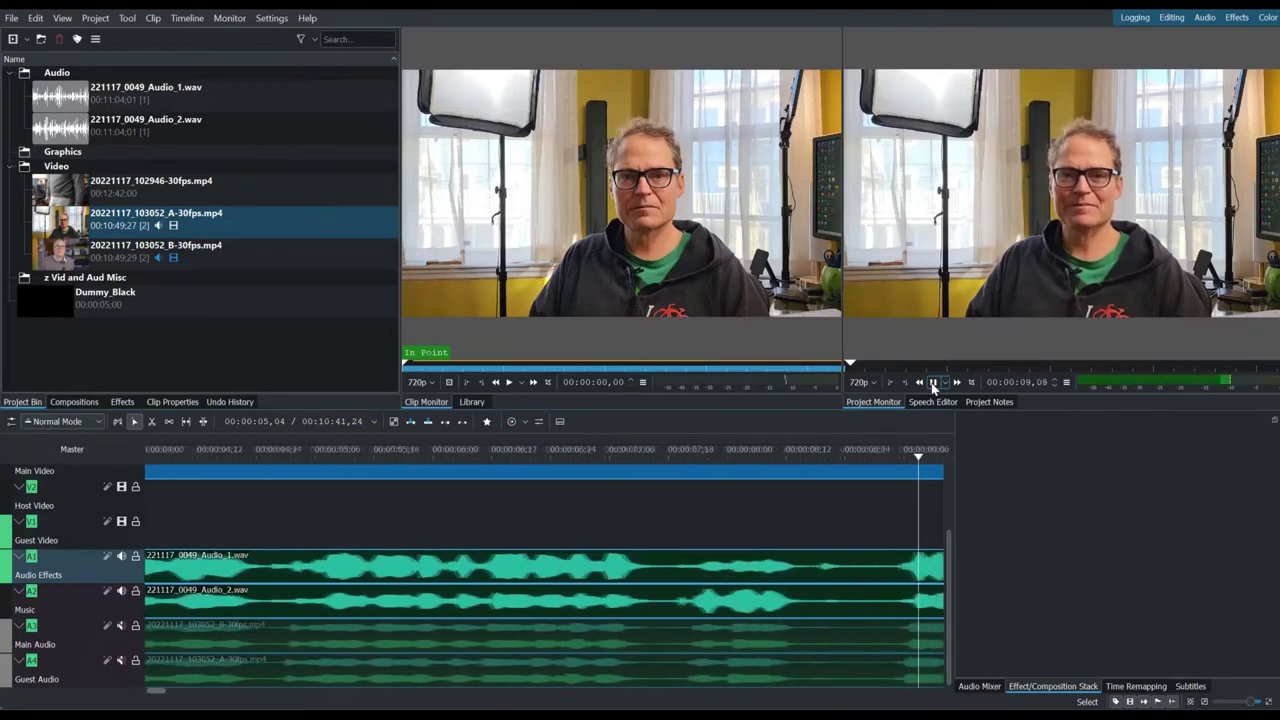
pyautogui.click(933, 384)
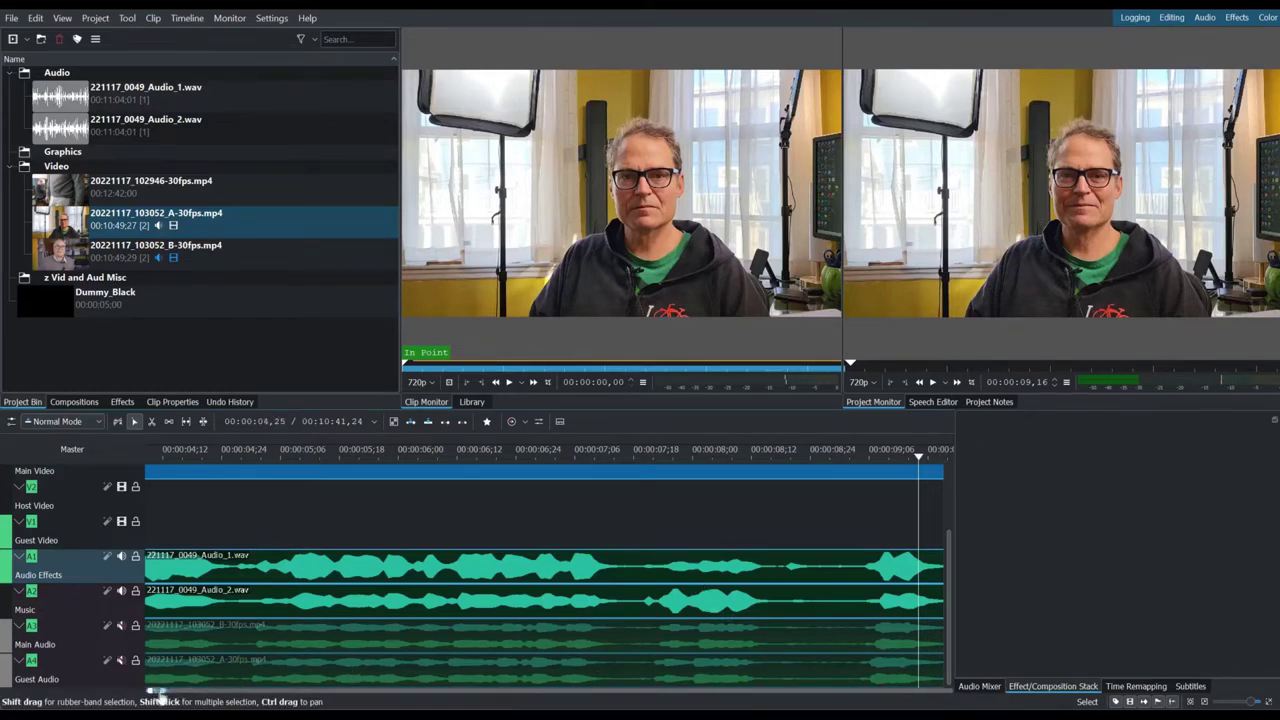
# Activate the Multicam tool and return the playhead to the start of the timeline.
pyautogui.moveTo(155, 697); pyautogui.dragTo(146, 697)
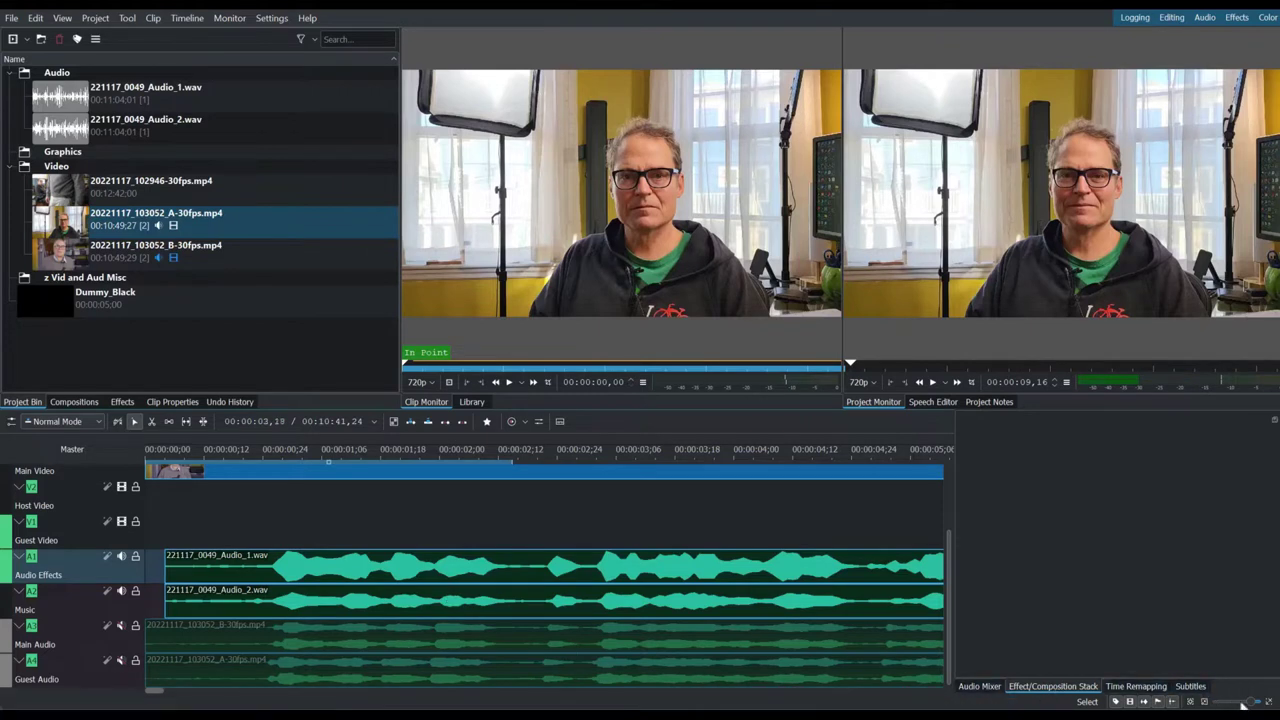
pyautogui.moveTo(1250, 703); pyautogui.dragTo(1261, 704)
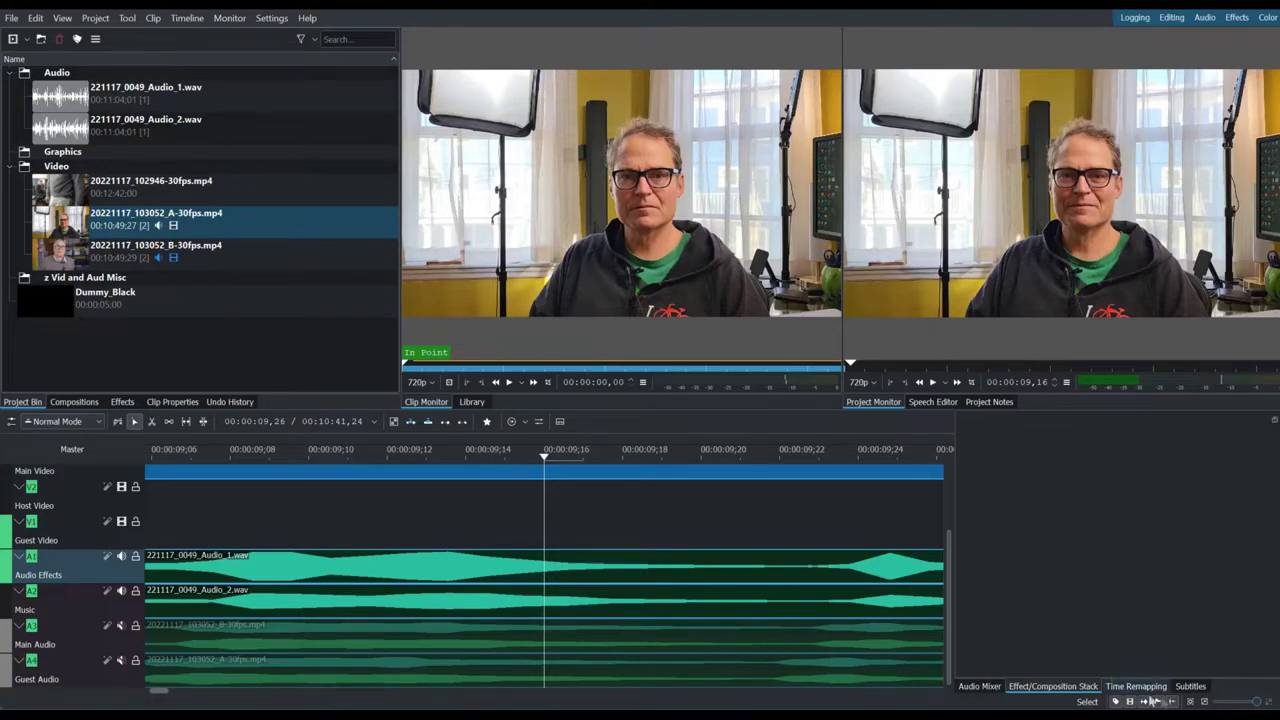
pyautogui.moveTo(1258, 705); pyautogui.dragTo(1221, 702)
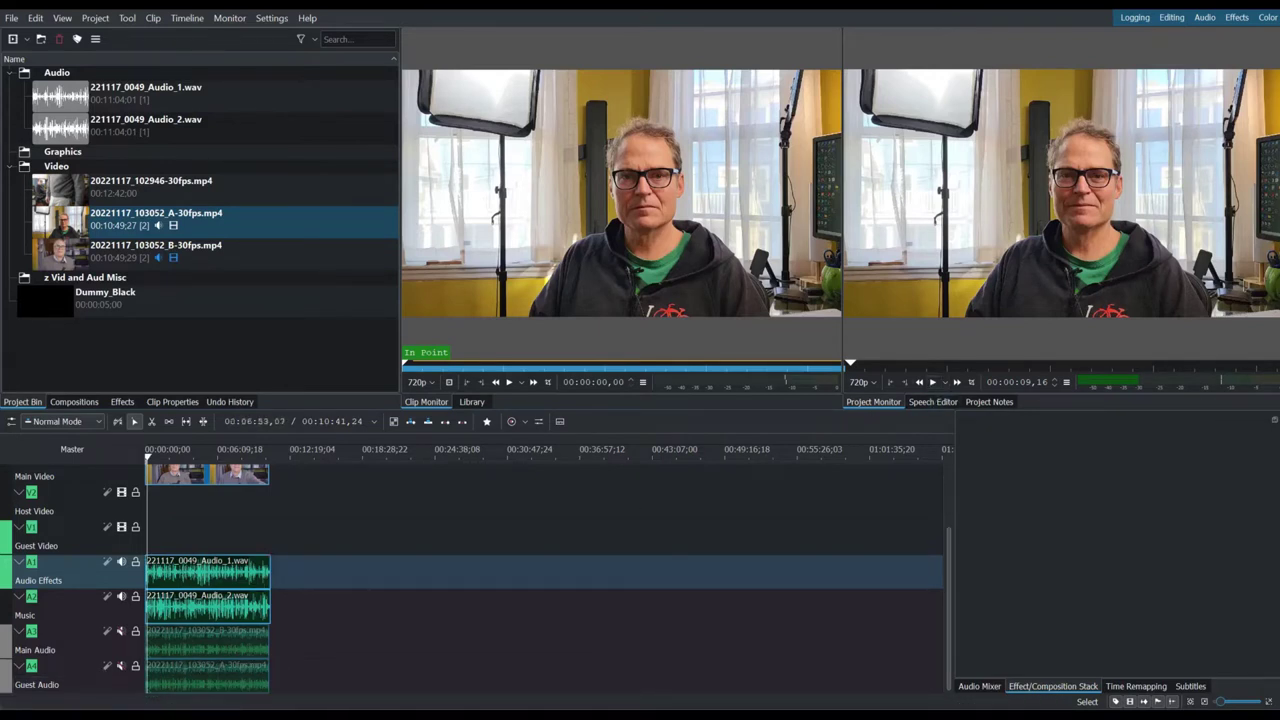
pyautogui.click(131, 22)
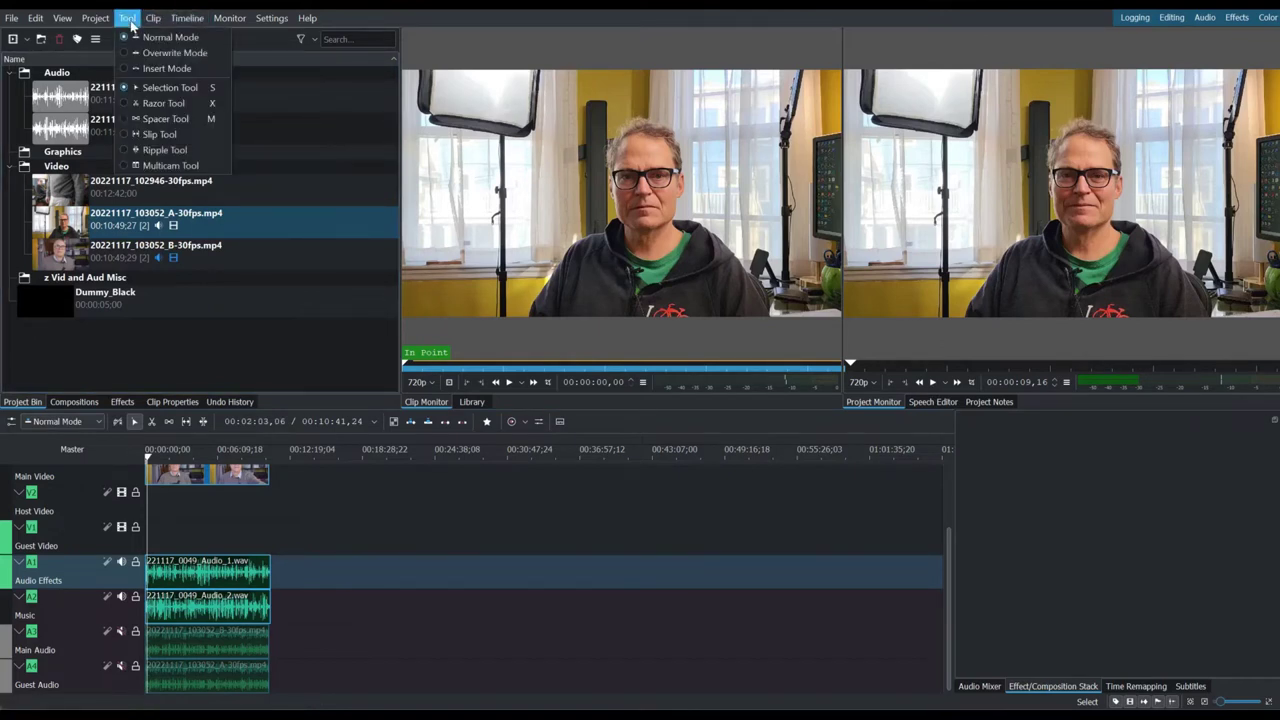
pyautogui.click(164, 166)
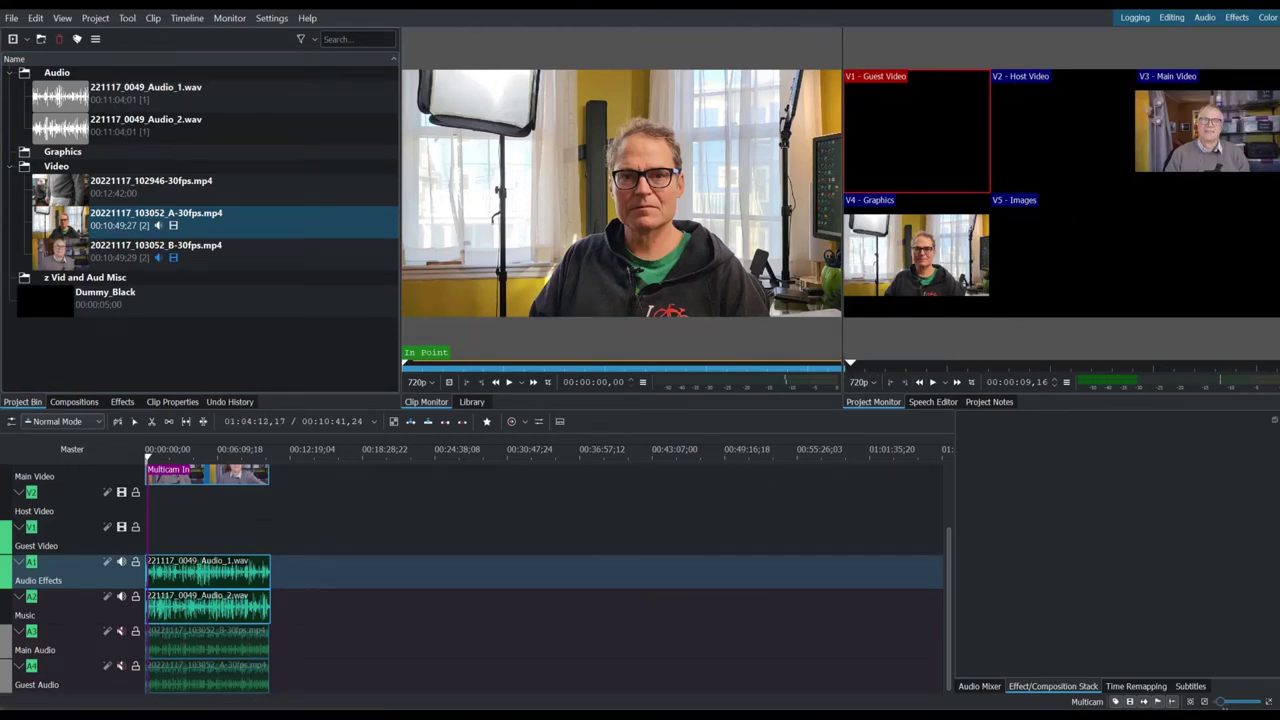
pyautogui.moveTo(1222, 704); pyautogui.dragTo(1208, 704)
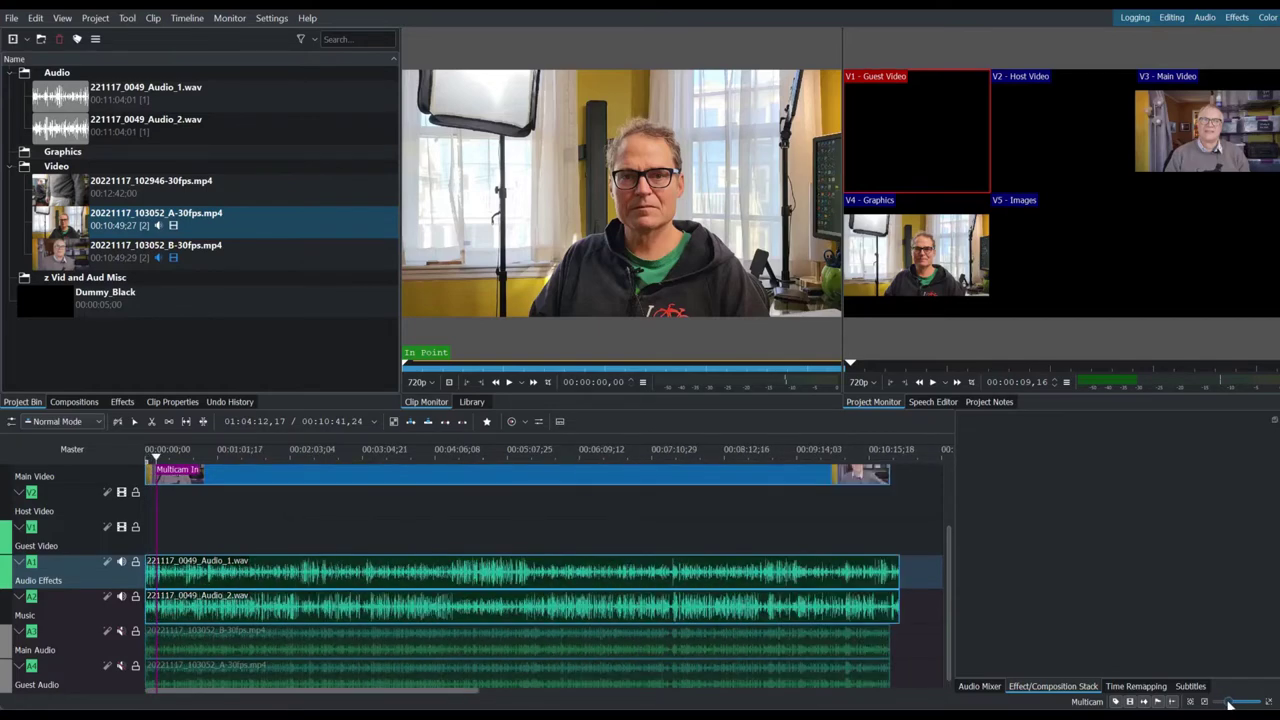
pyautogui.click(157, 458)
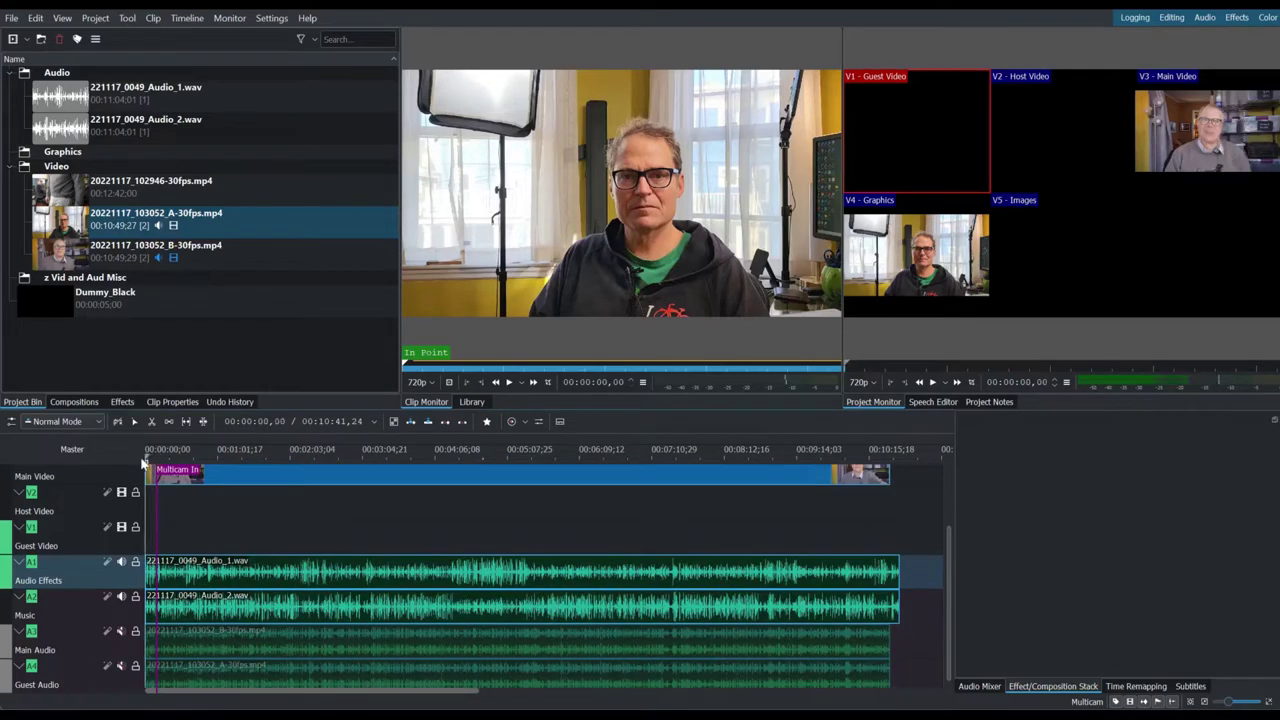
# Alternate the multicam view between Main Video and Graphics during playback, starting with Main Video, and stop at 00:00:20,11.
pyautogui.click(1195, 138)
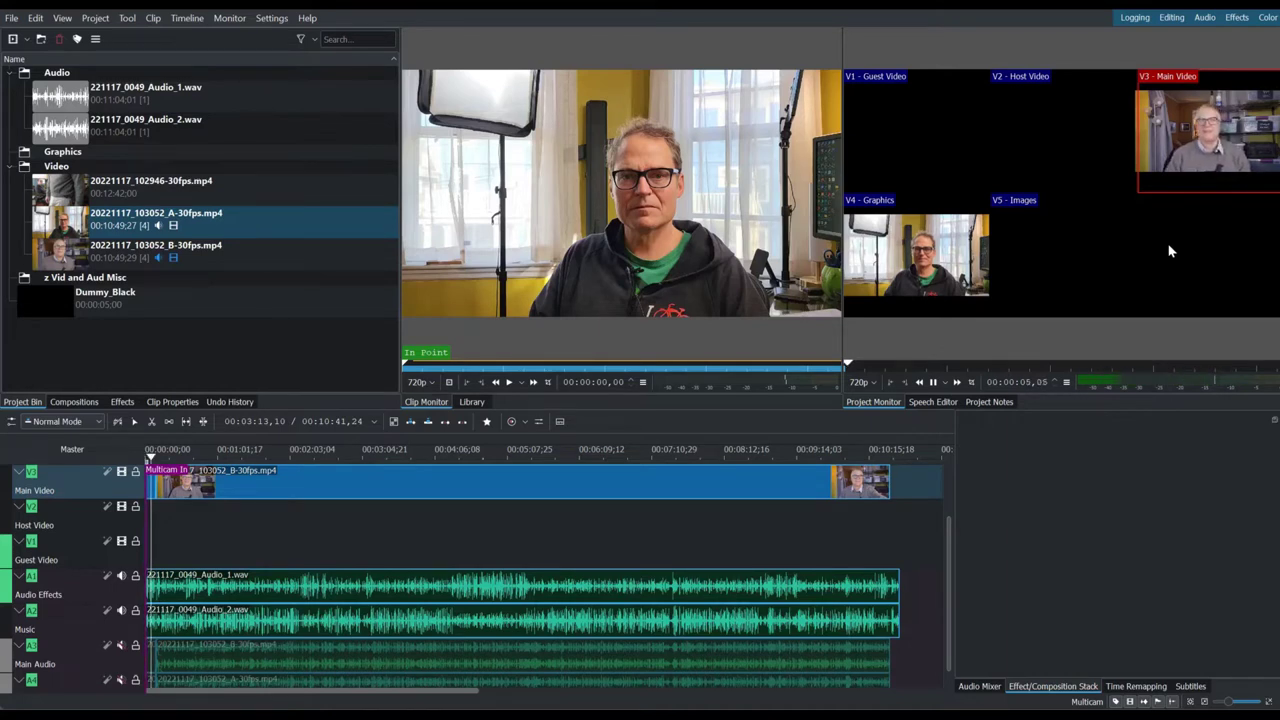
pyautogui.click(944, 280)
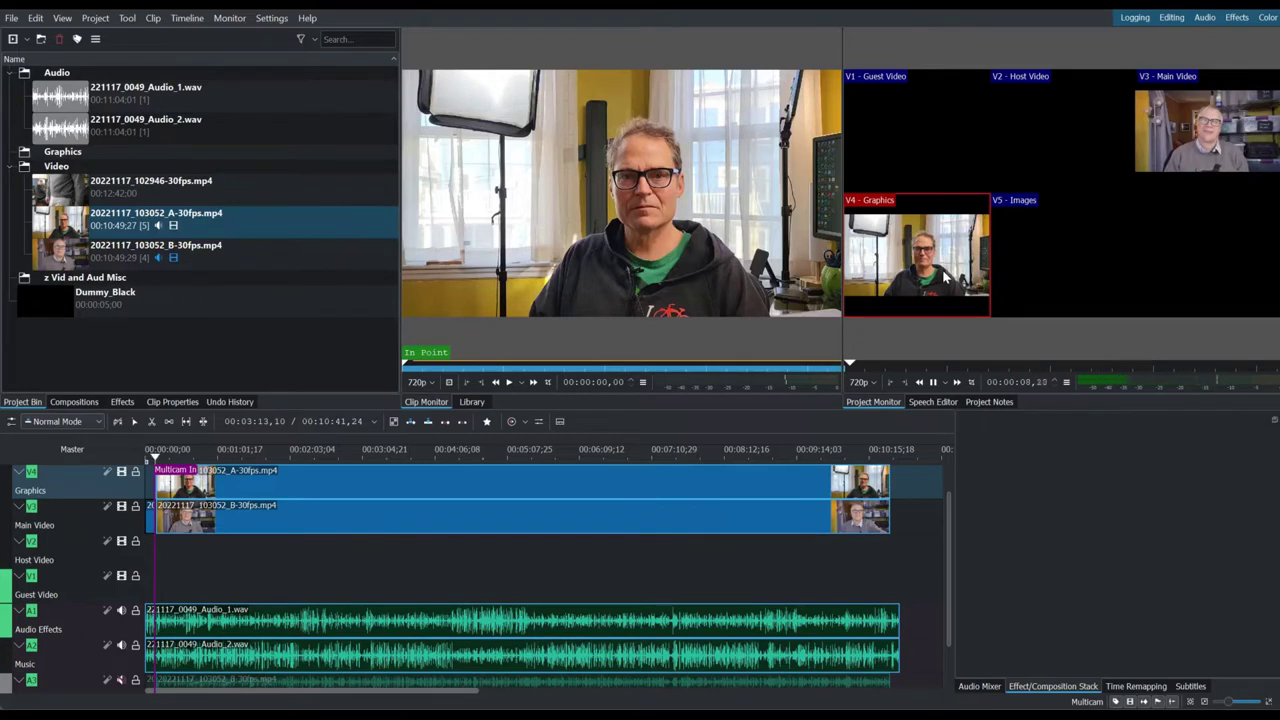
pyautogui.click(1226, 117)
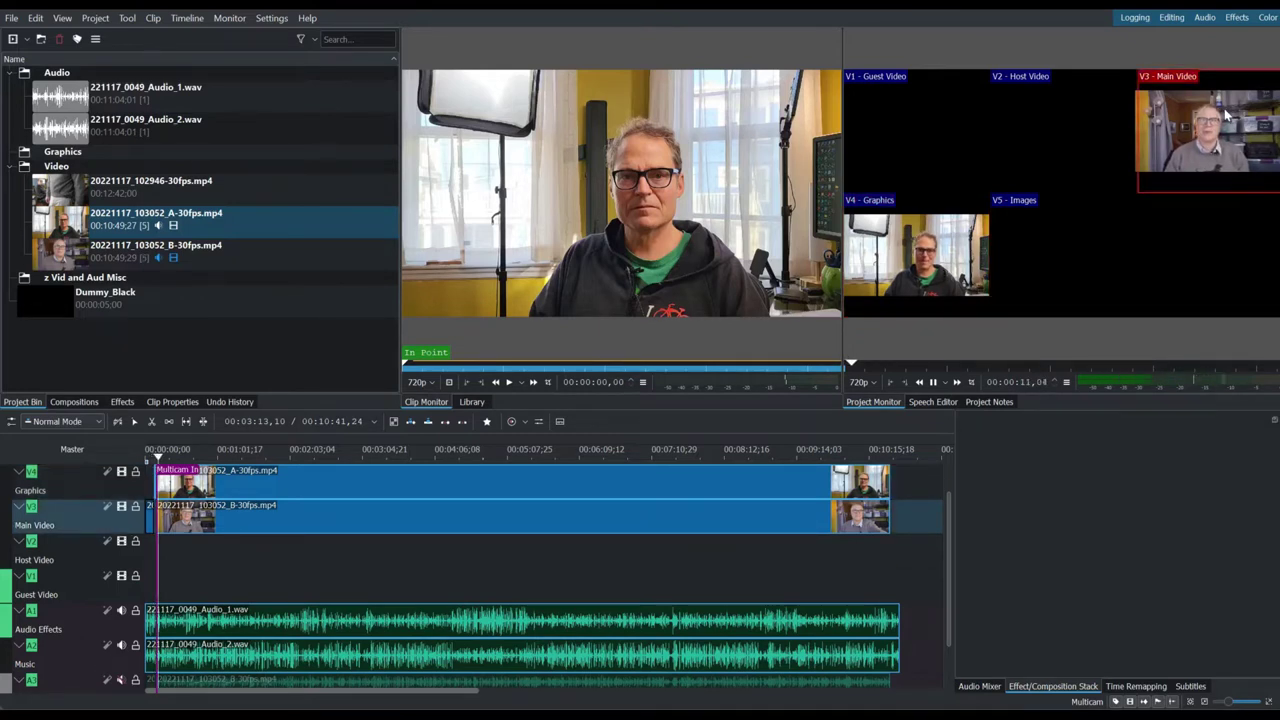
pyautogui.click(923, 268)
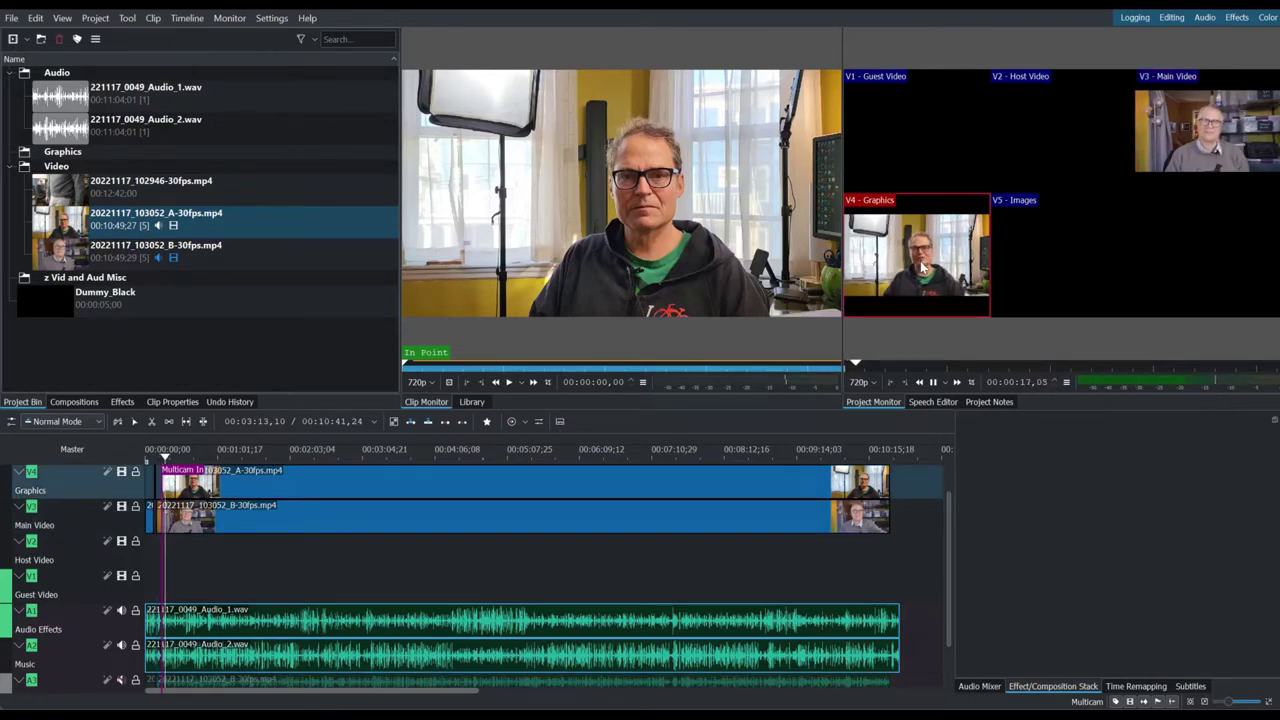
pyautogui.click(933, 383)
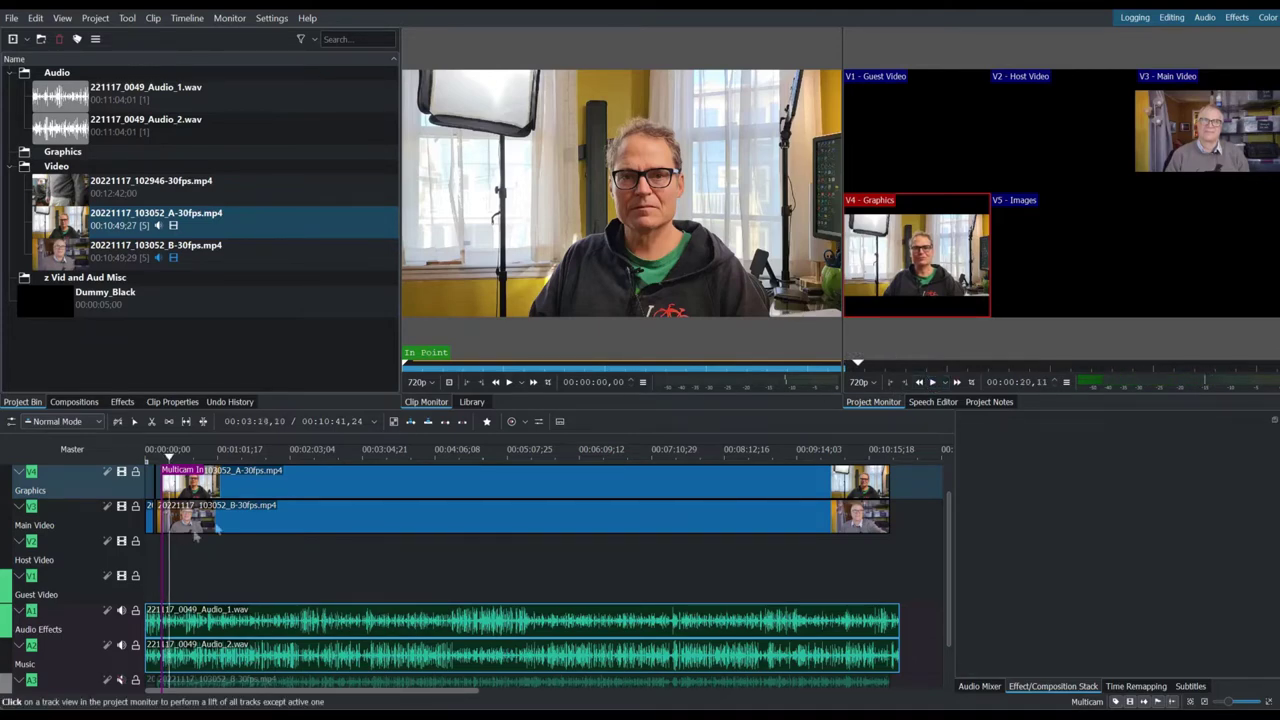
# Resume playback from 00:00:20,11 on Graphics, switching to Main Video at about 00:00:34 and back to Graphics at about 00:00:42.
pyautogui.moveTo(1230, 705); pyautogui.dragTo(1242, 705)
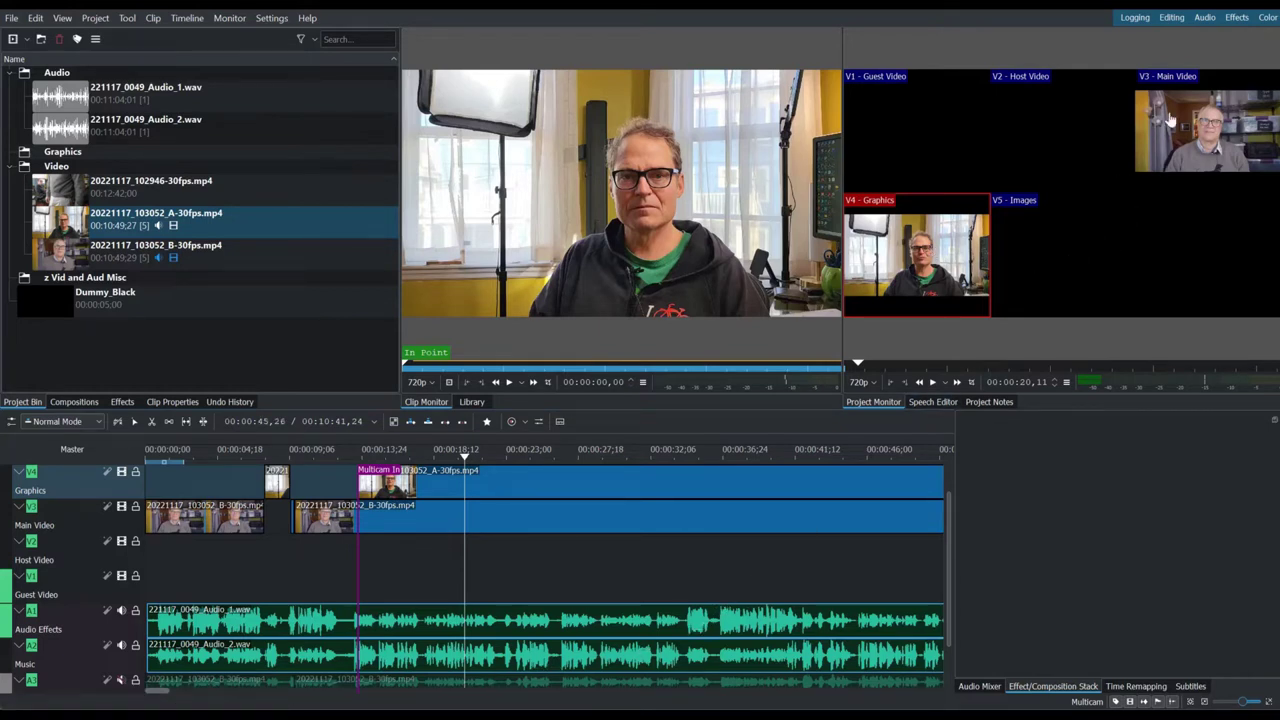
pyautogui.press('4')
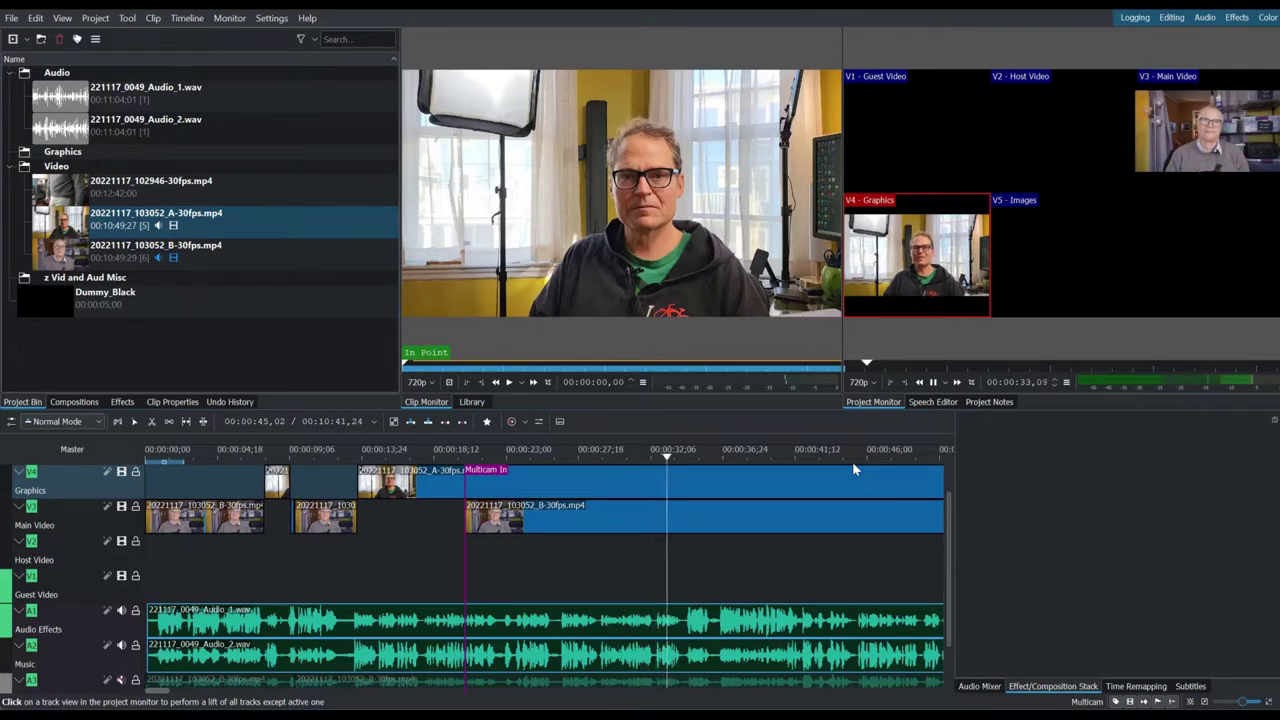
pyautogui.press('3')
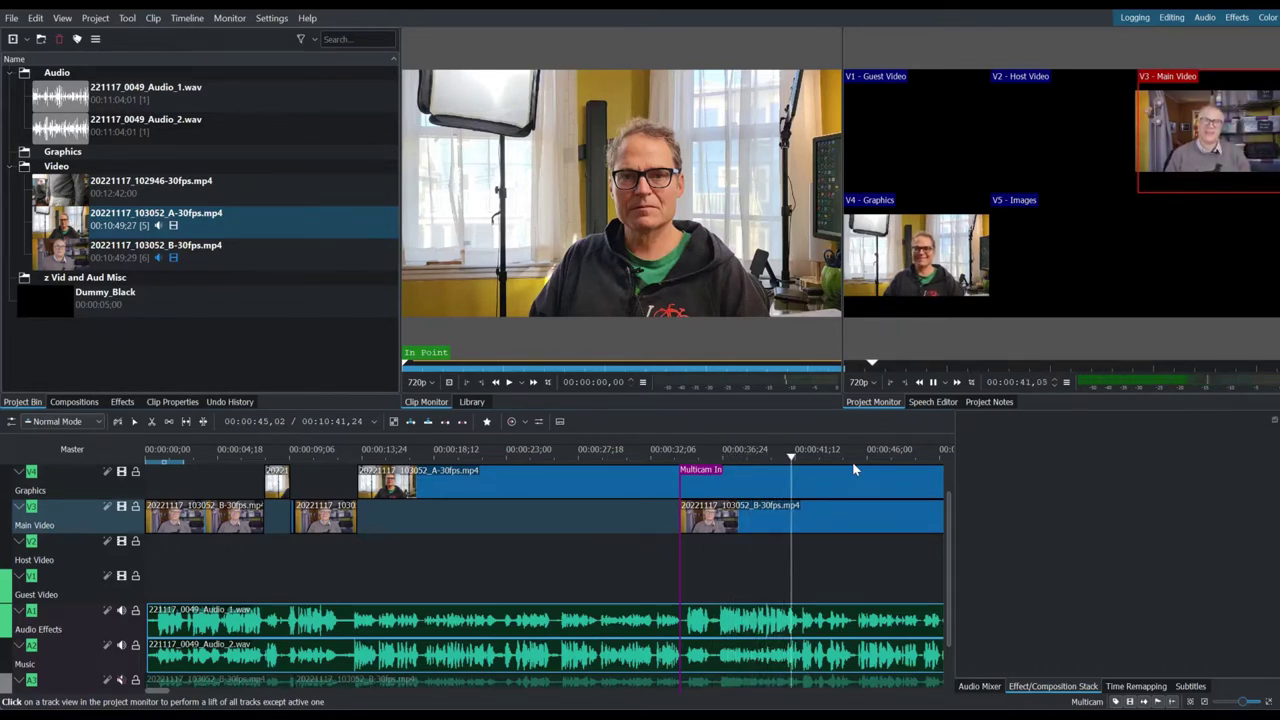
pyautogui.press('4')
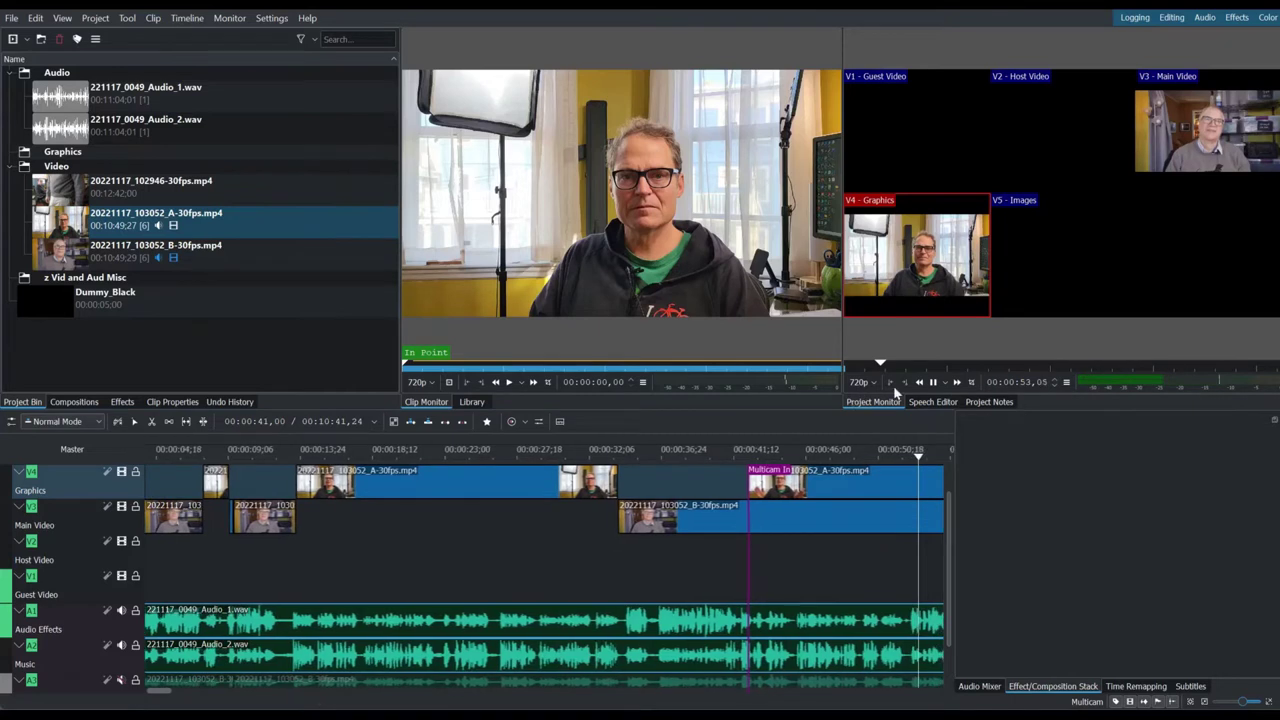
# Switch the multicam view to Main Video at about 00:00:55 and stop playback at 00:00:57,18.
pyautogui.click(933, 383)
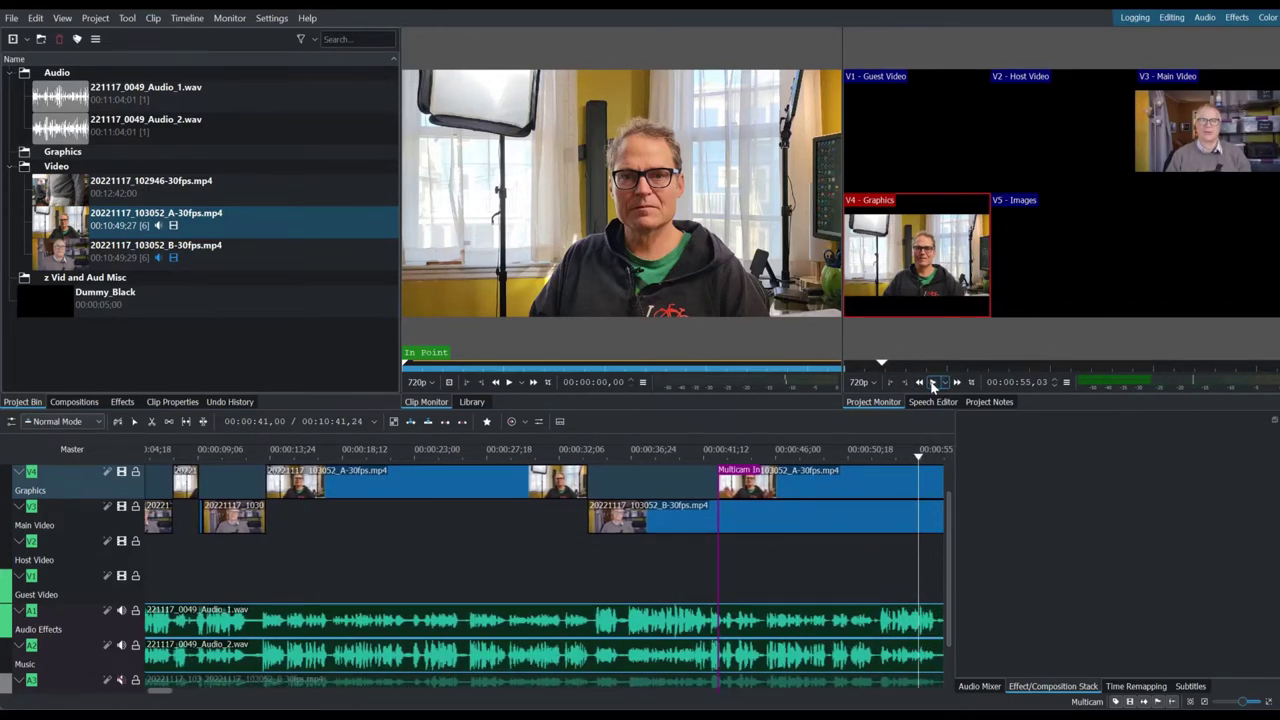
pyautogui.click(933, 383)
pyautogui.press('3')
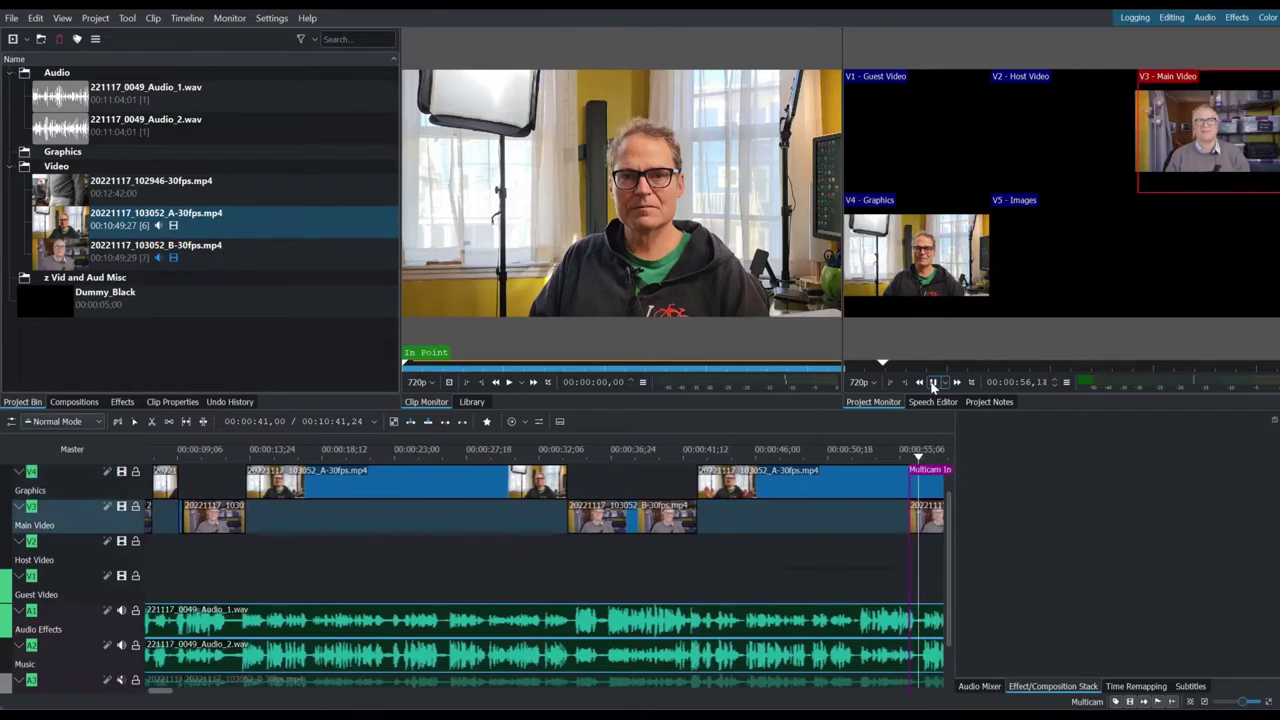
pyautogui.click(933, 383)
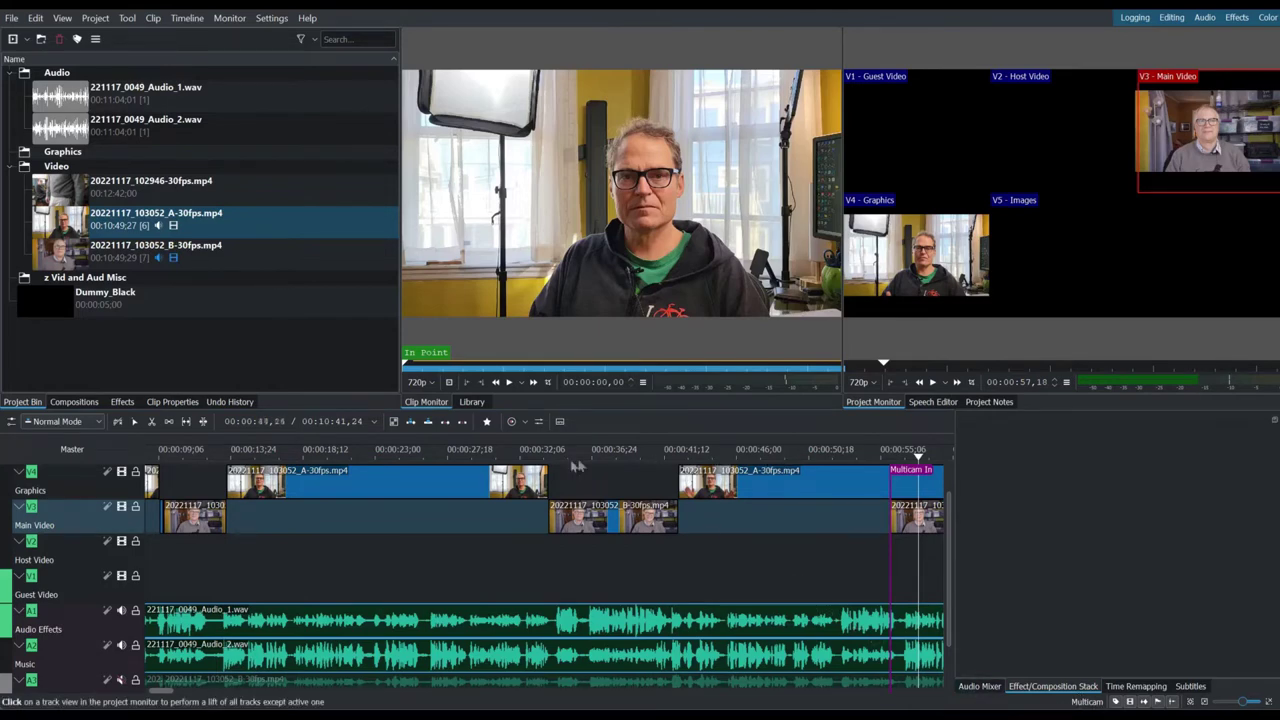
# Replay the last Graphics-to-Main Video cut and switch the multicam view to Images at about 00:00:58.
pyautogui.hscroll(3, 172, 689)
pyautogui.hscroll(1, 172, 689)
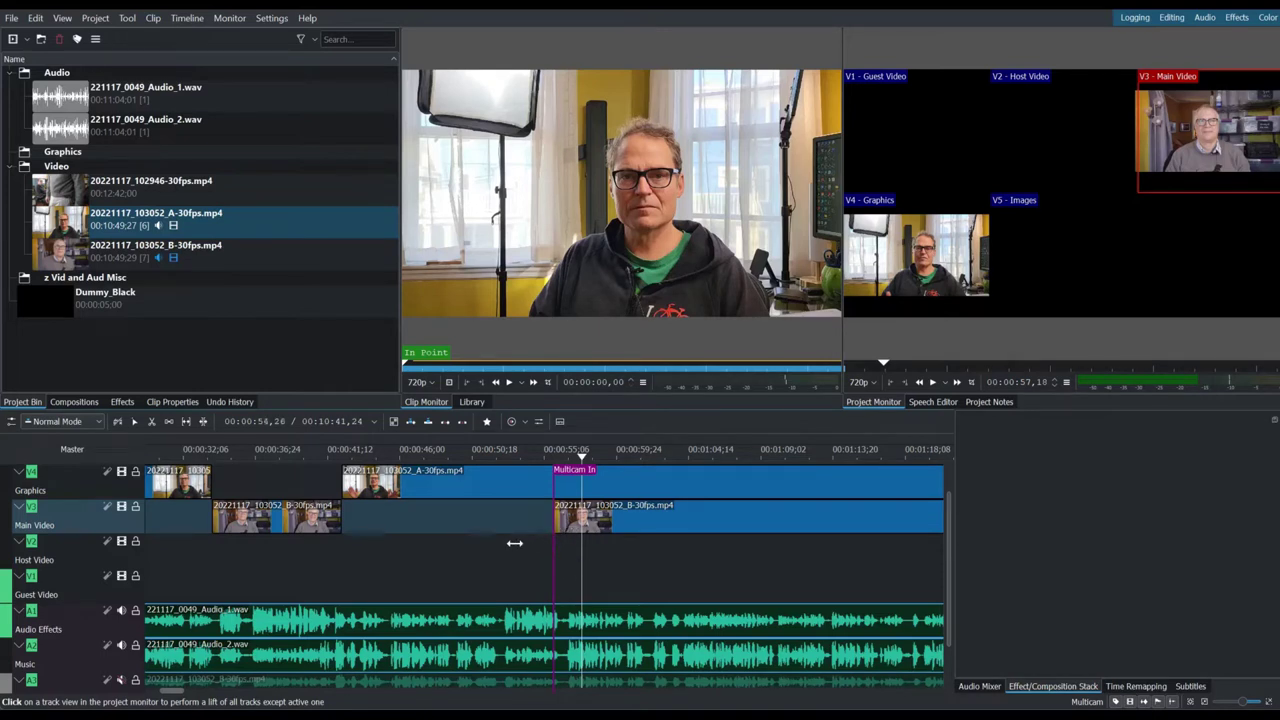
pyautogui.click(480, 453)
pyautogui.click(933, 383)
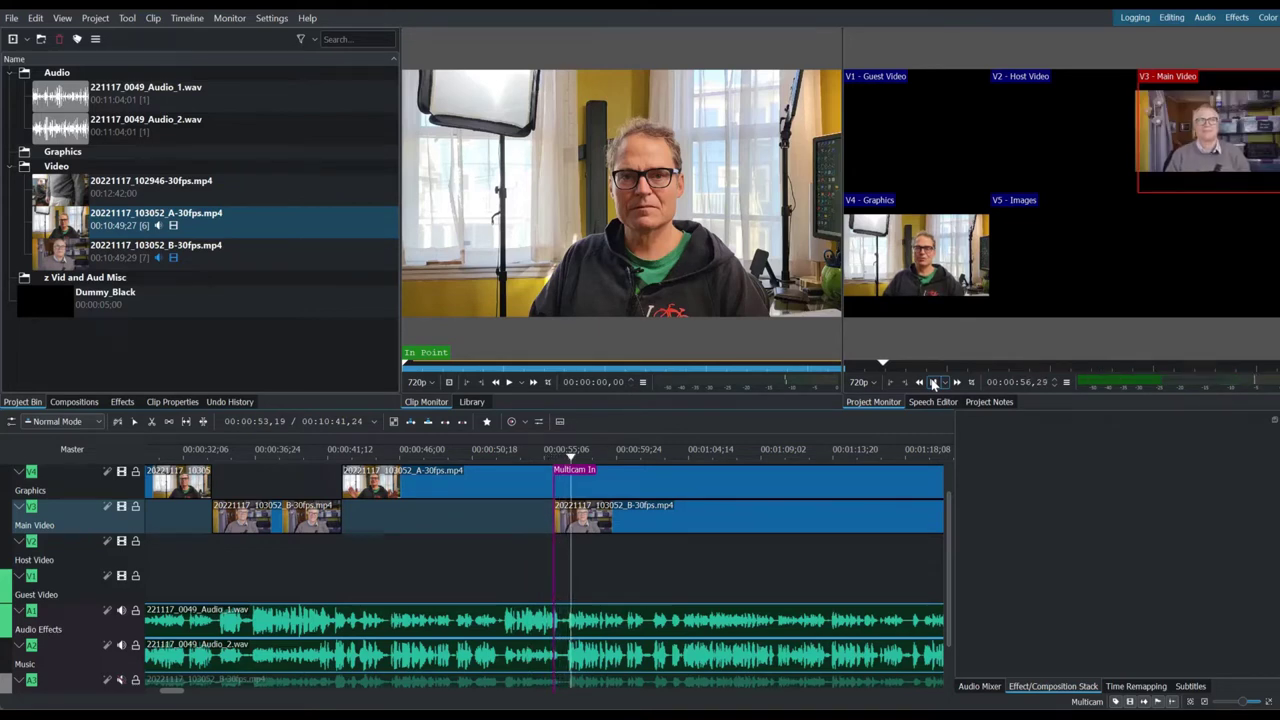
pyautogui.press('5')
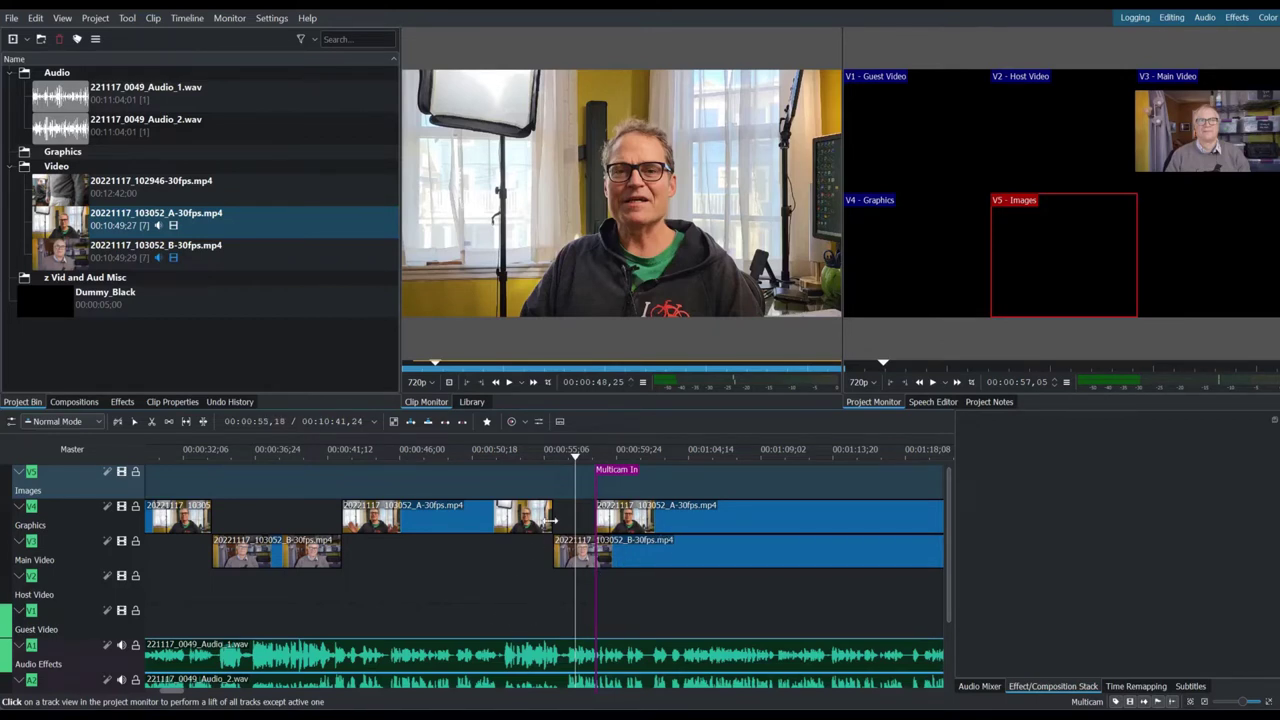
# Move the Graphics-to-Main Video cut earlier, to about 00:00:52, and play across it from 00:00:47,29 to 00:00:54,02.
pyautogui.press('s')
pyautogui.moveTo(549, 521); pyautogui.dragTo(504, 551)
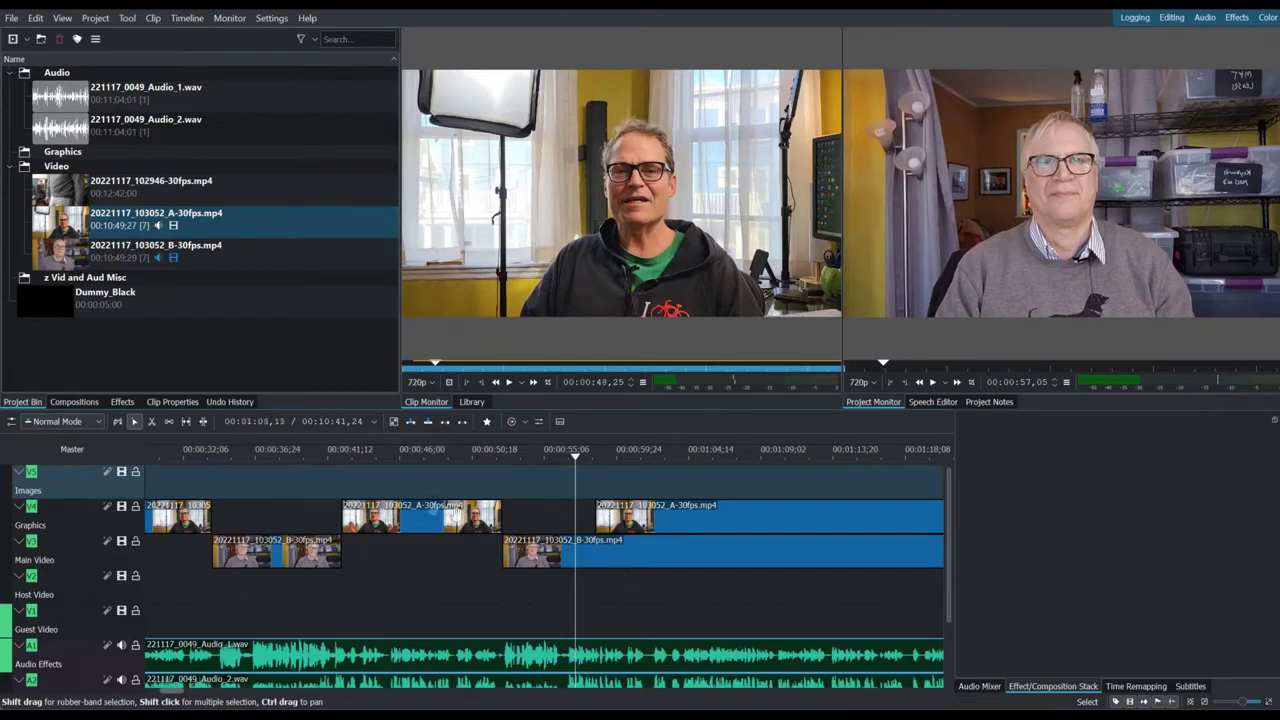
pyautogui.click(432, 456)
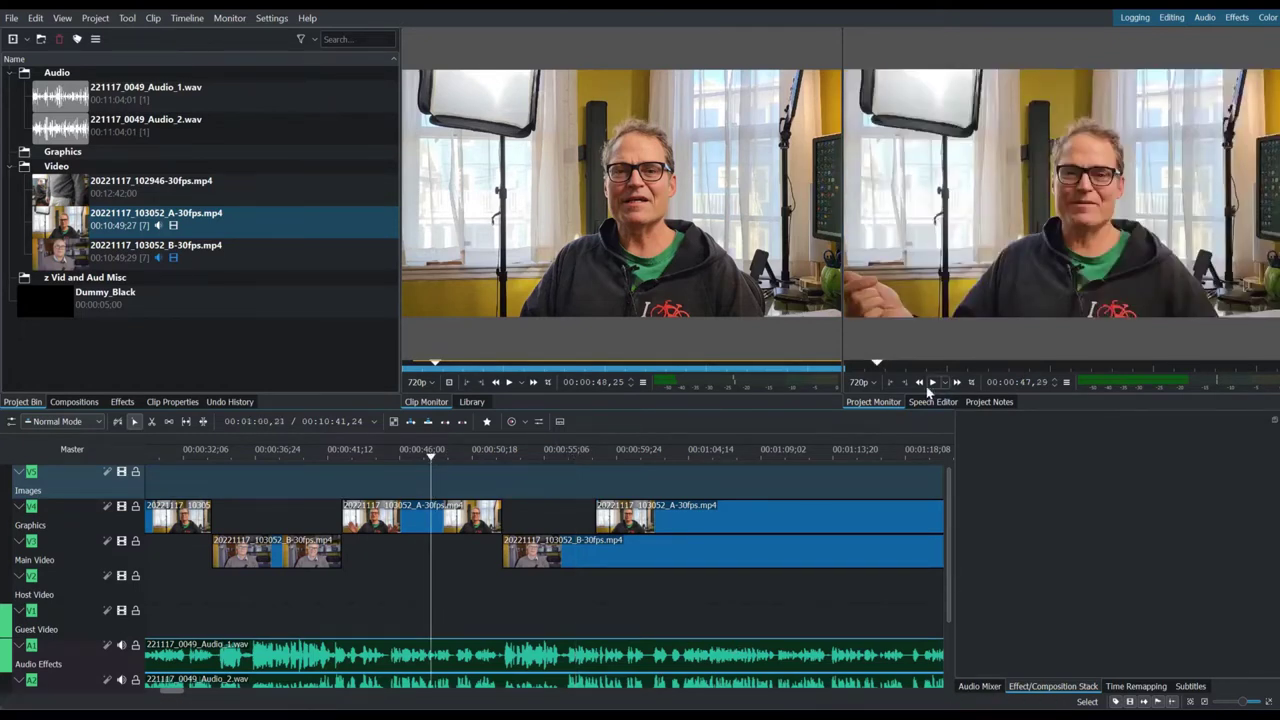
pyautogui.click(933, 383)
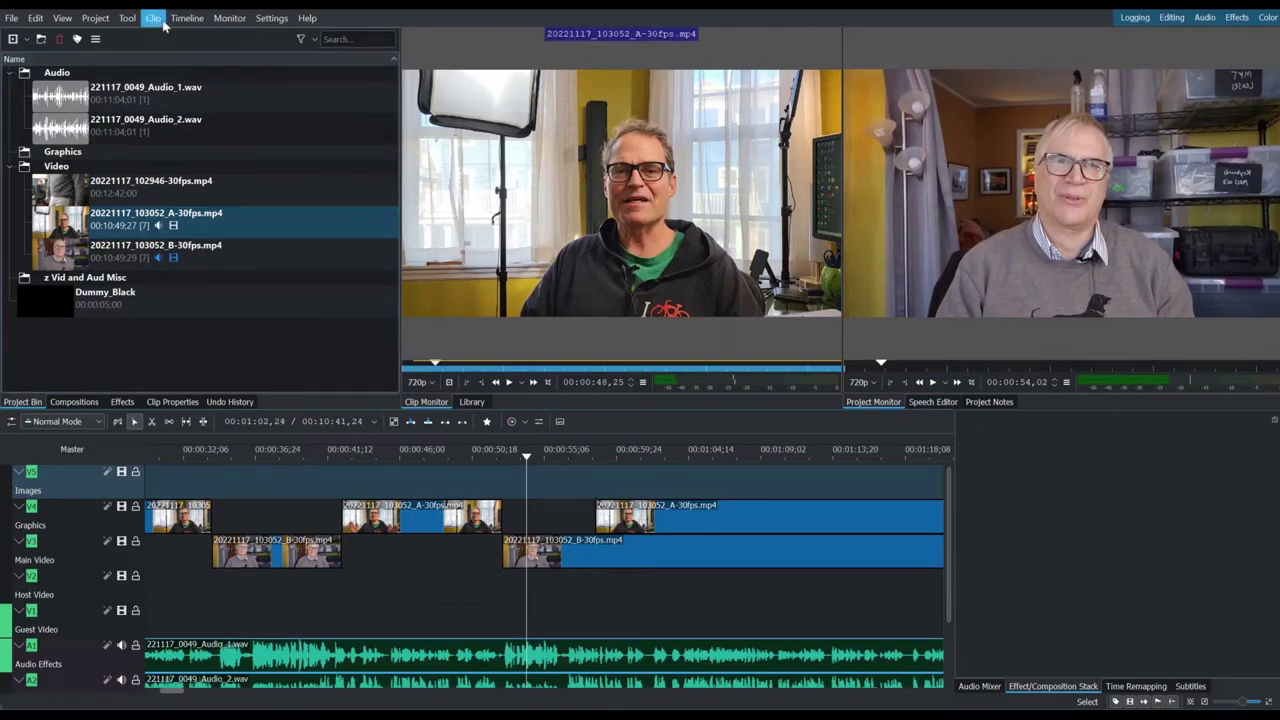
# Reactivate the Multicam tool, resume playback with a switch to Graphics at about 00:00:56, and stop at 00:01:09,23.
pyautogui.click(129, 19)
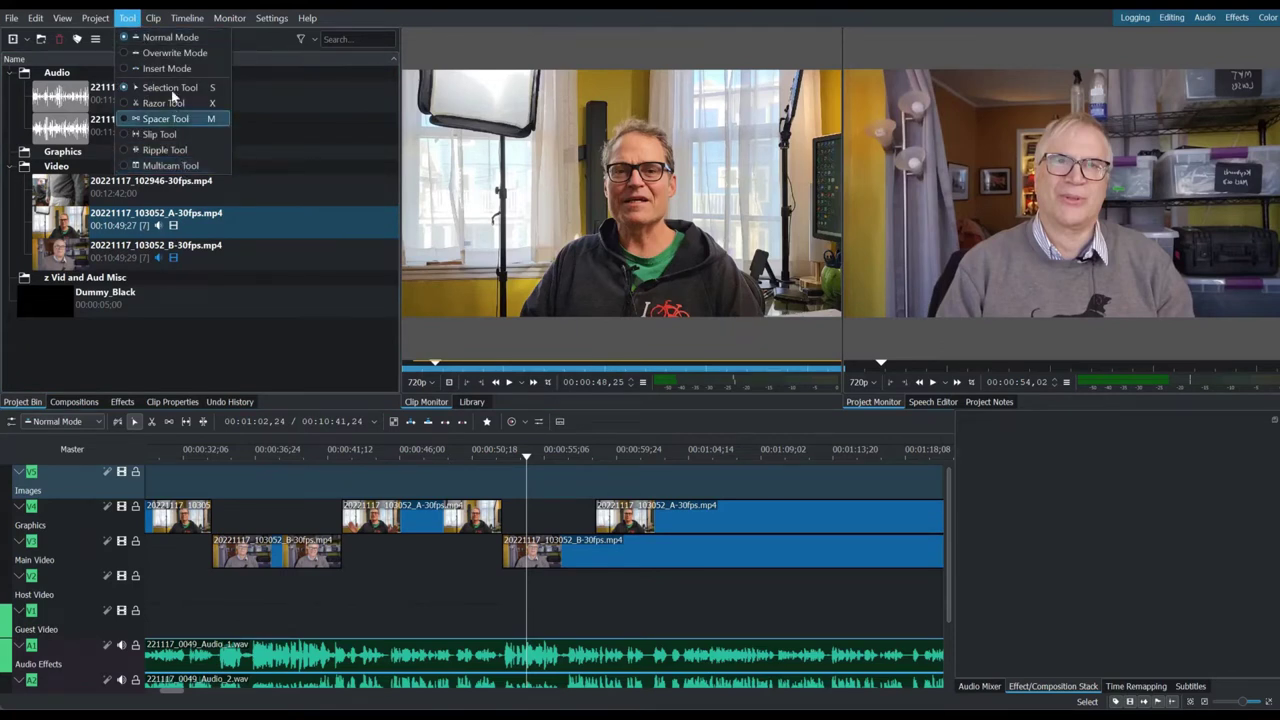
pyautogui.click(168, 165)
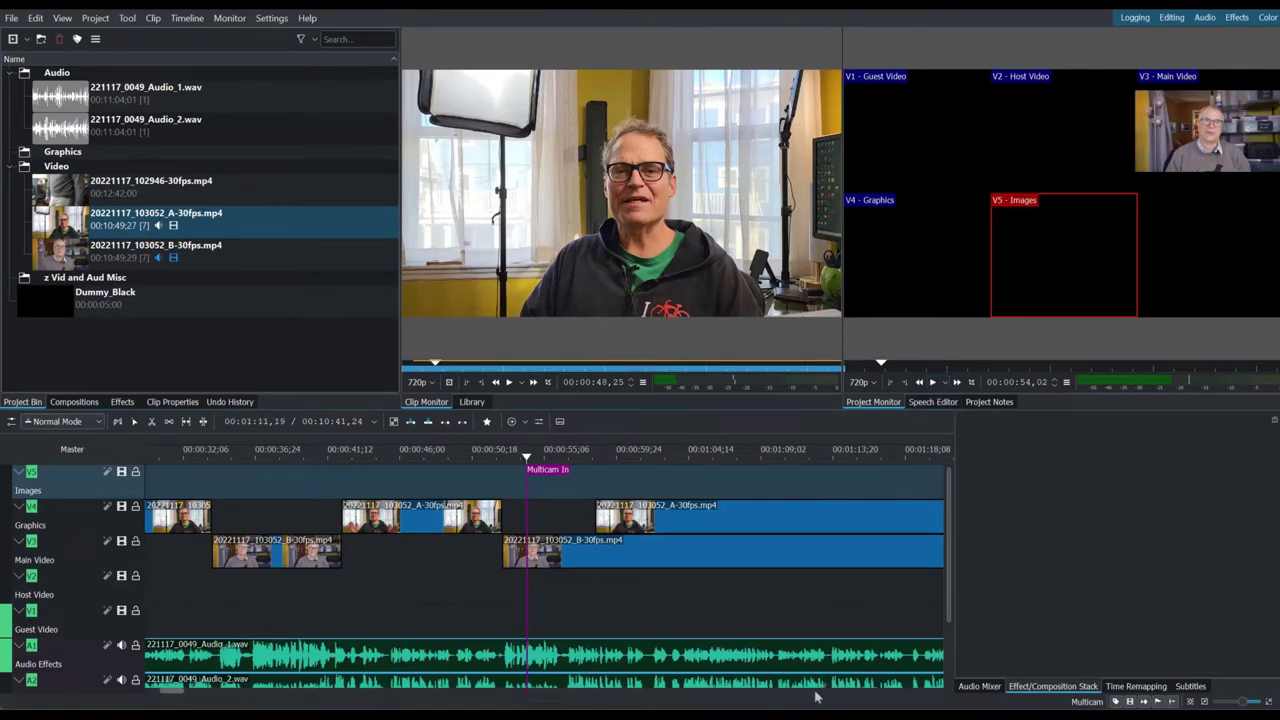
pyautogui.moveTo(948, 588); pyautogui.dragTo(949, 614)
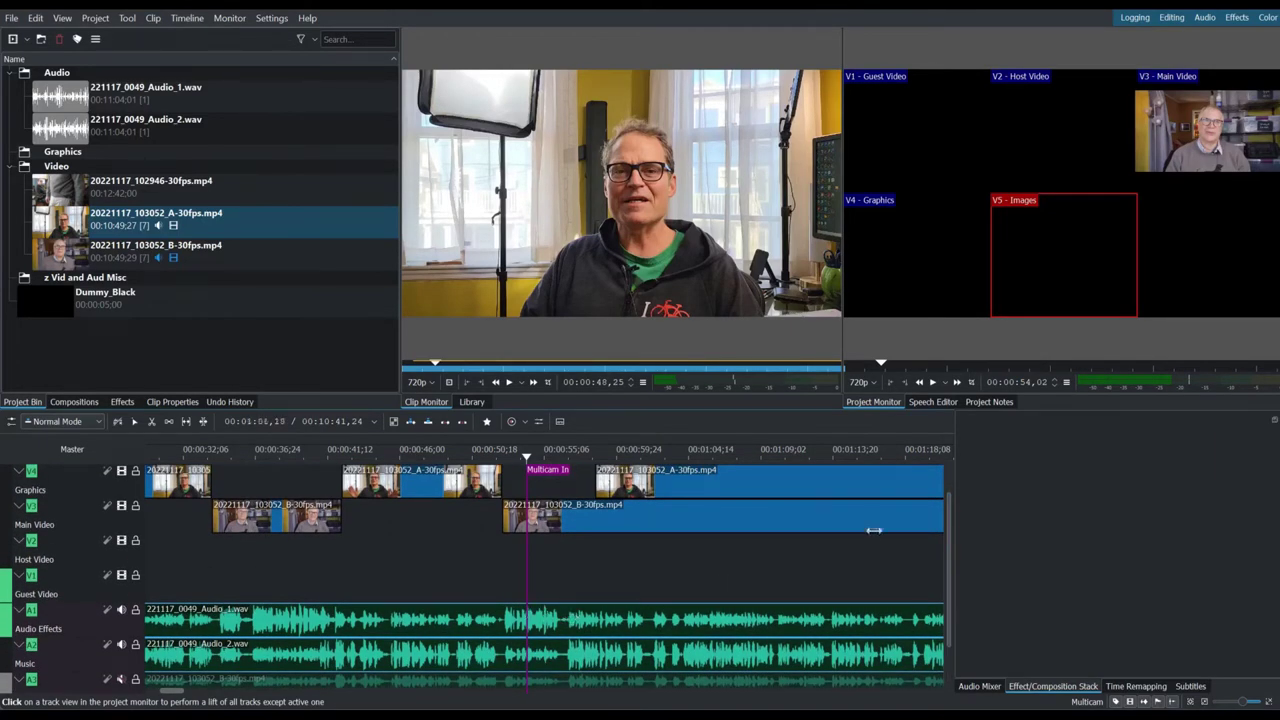
pyautogui.click(933, 383)
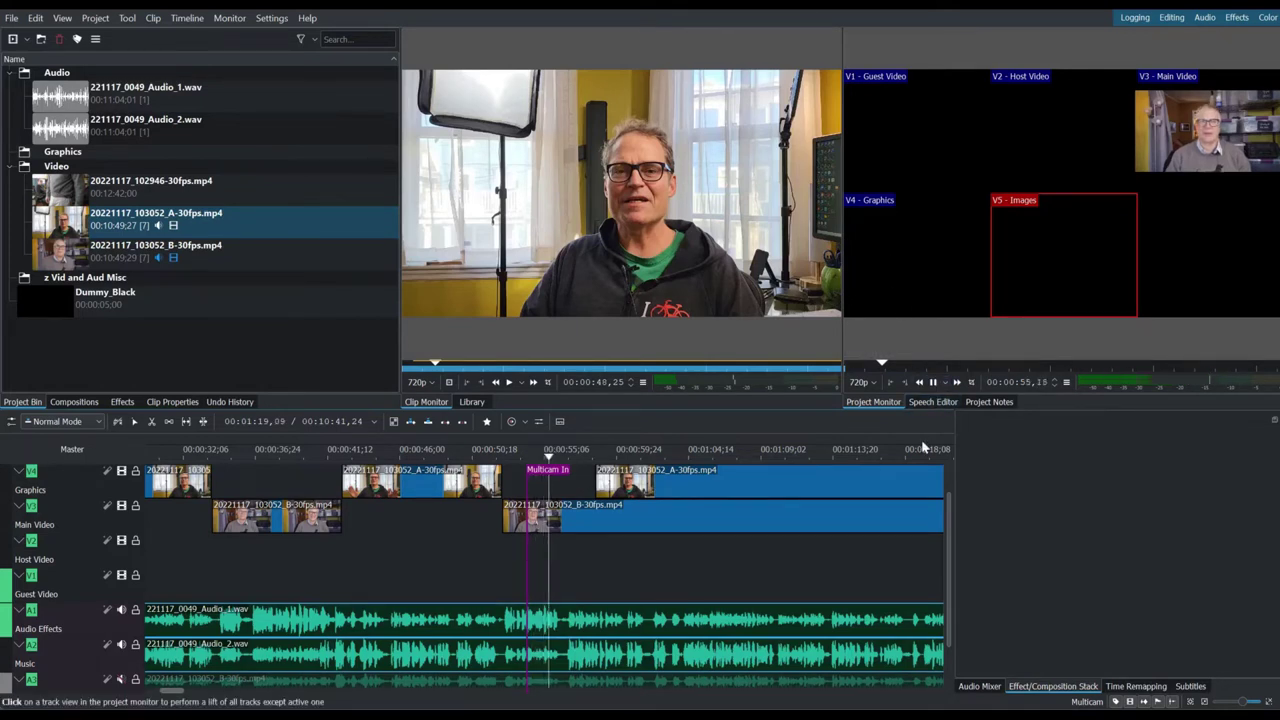
pyautogui.press('4')
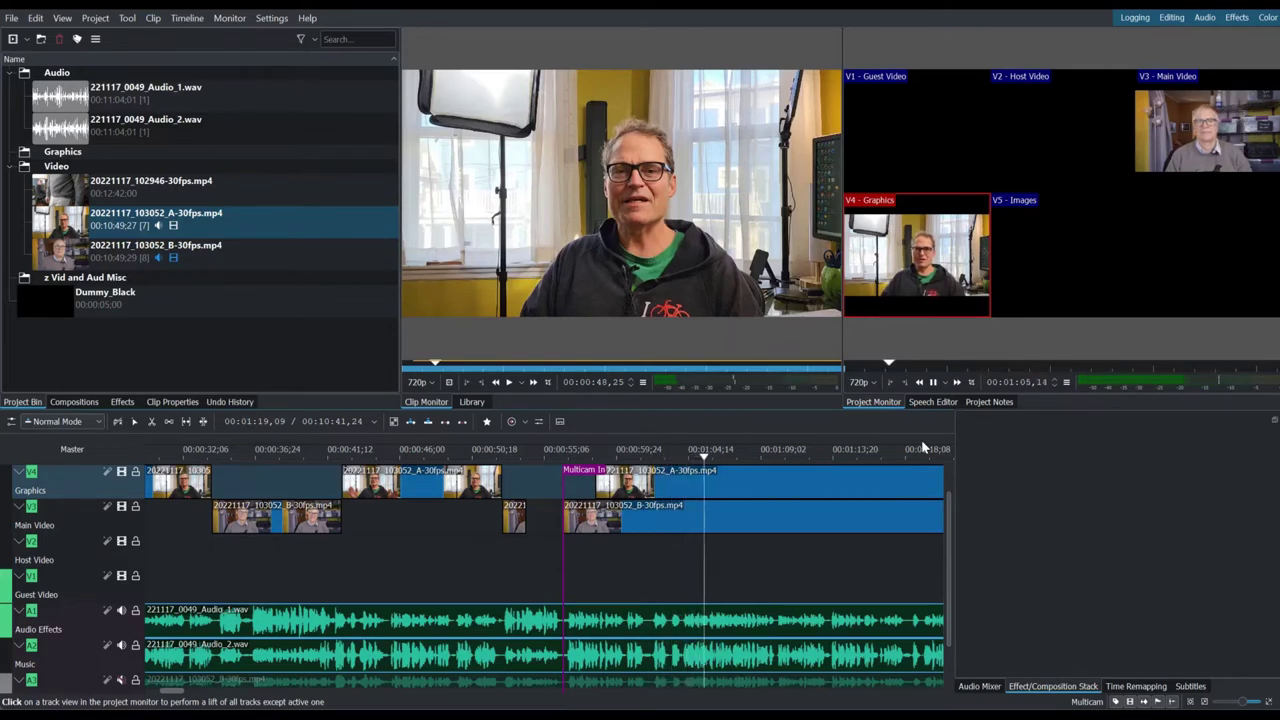
pyautogui.click(935, 383)
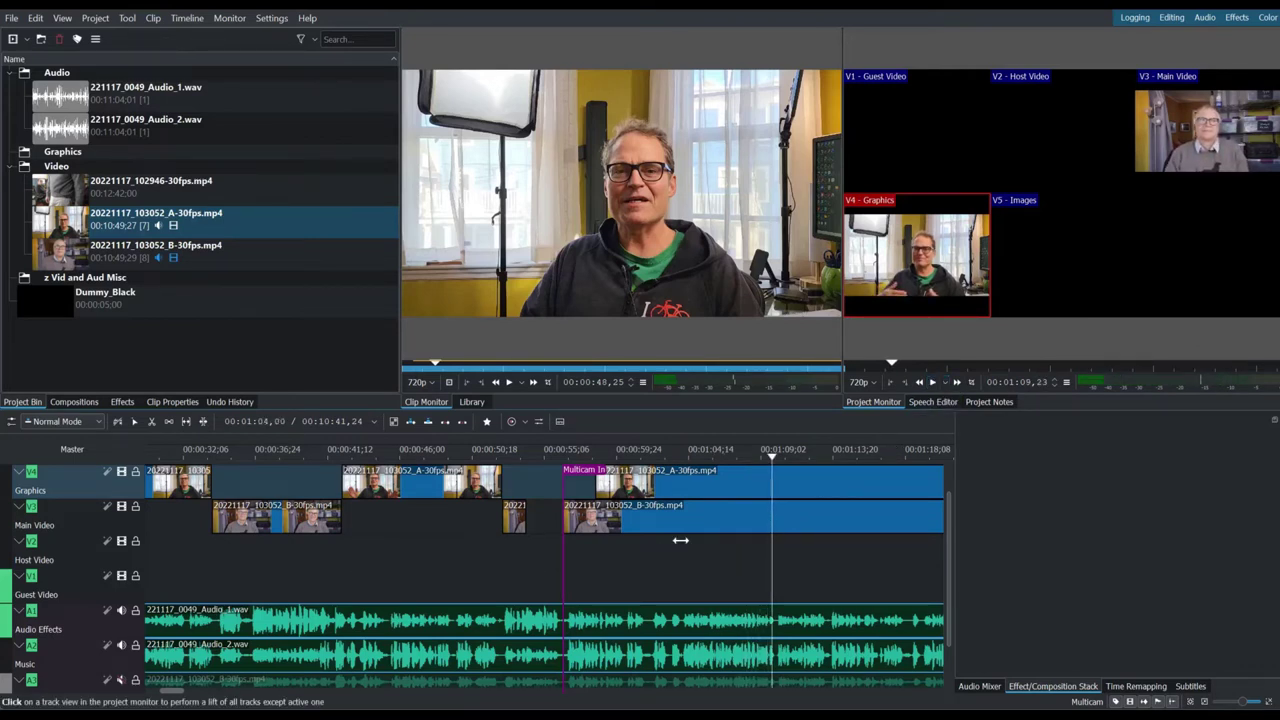
# With playback stopped, cut the multicam view to Main Video at 00:02:11,03 and to Graphics at 00:02:31,13.
pyautogui.moveTo(178, 692); pyautogui.dragTo(214, 694)
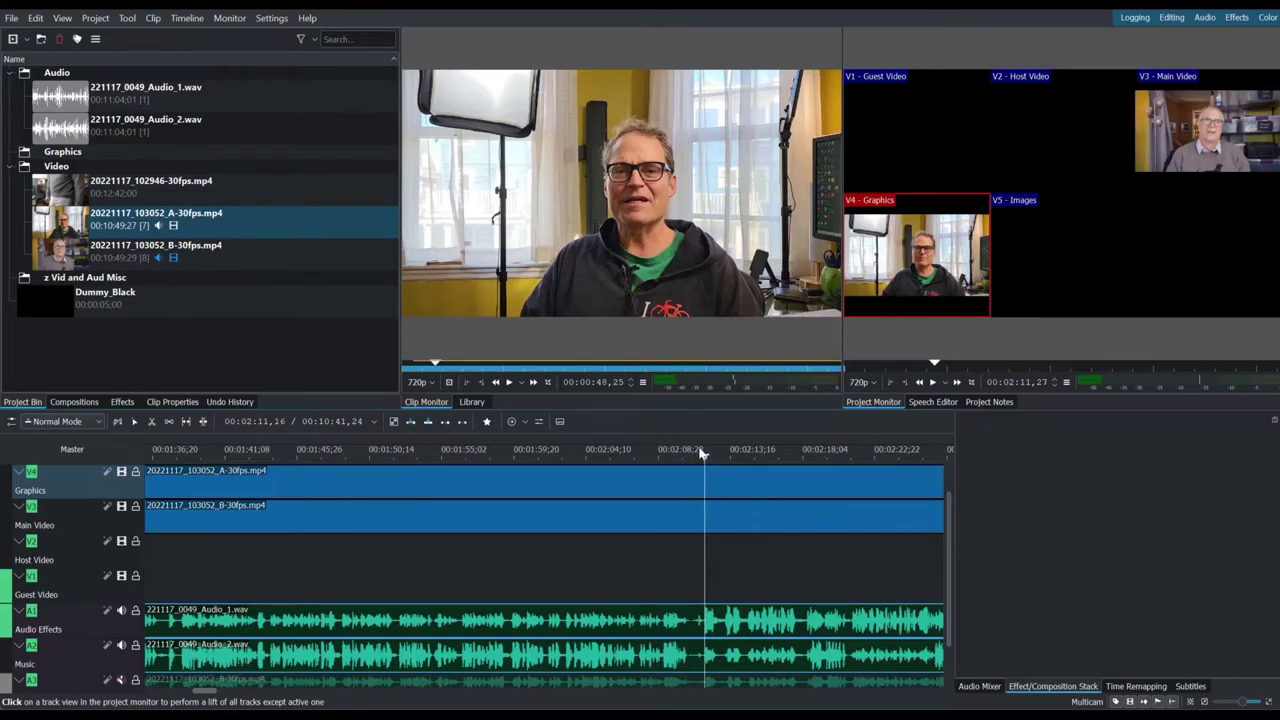
pyautogui.click(693, 456)
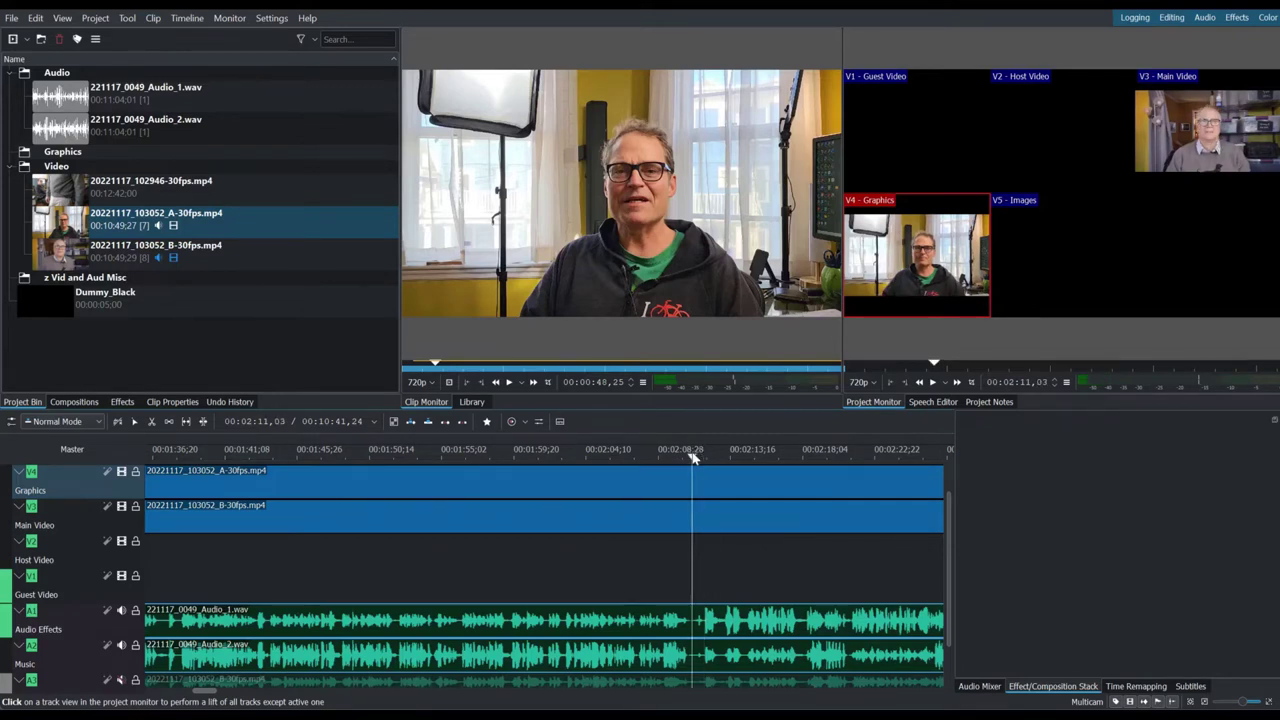
pyautogui.press('3')
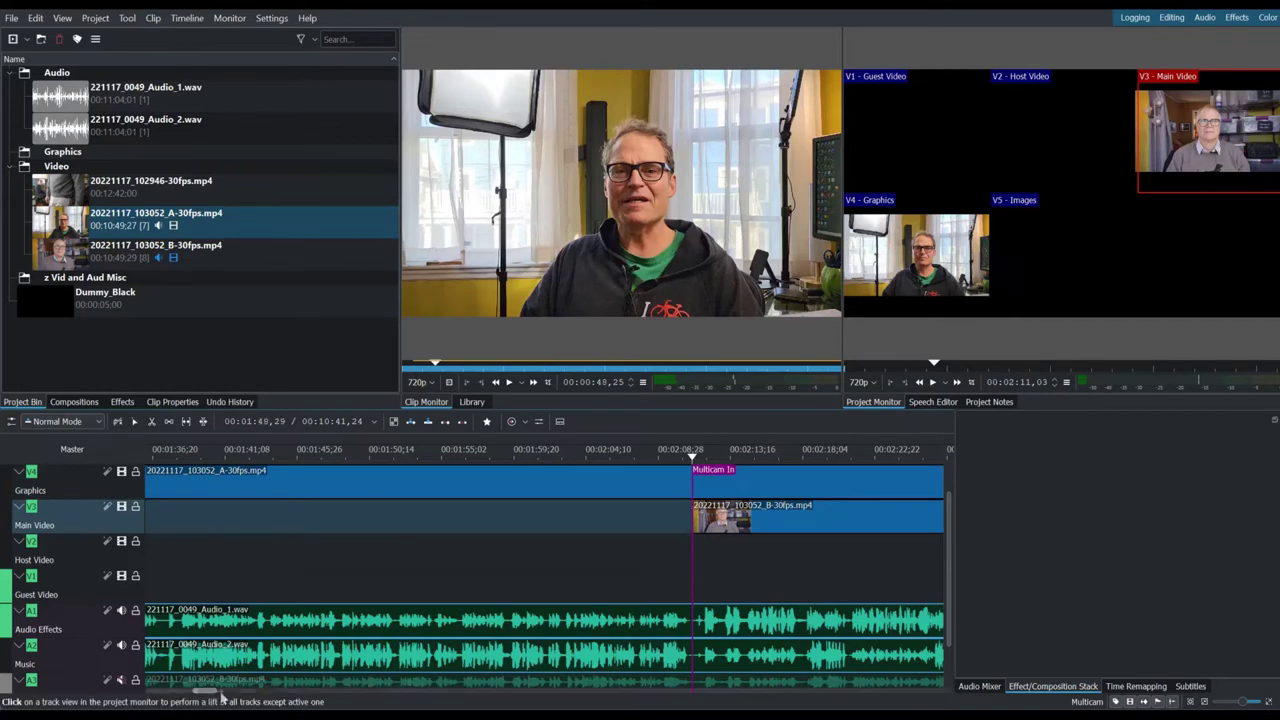
pyautogui.hscroll(3, 210, 690)
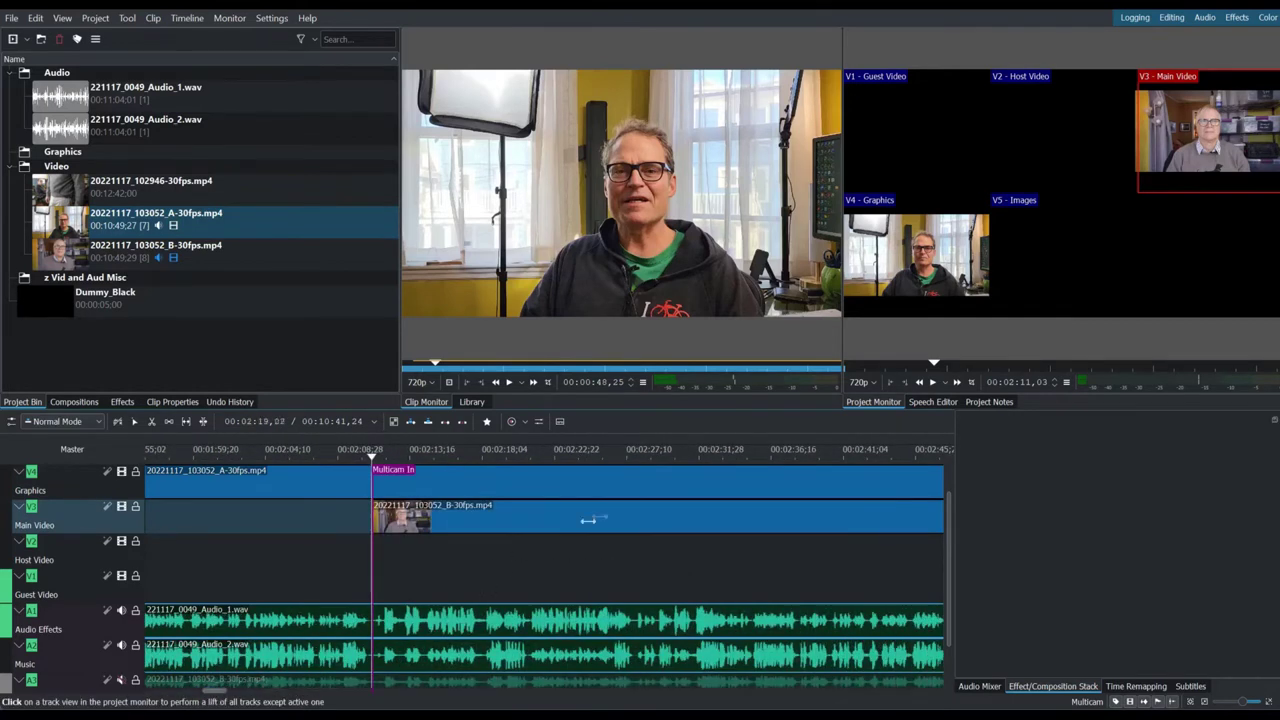
pyautogui.click(690, 457)
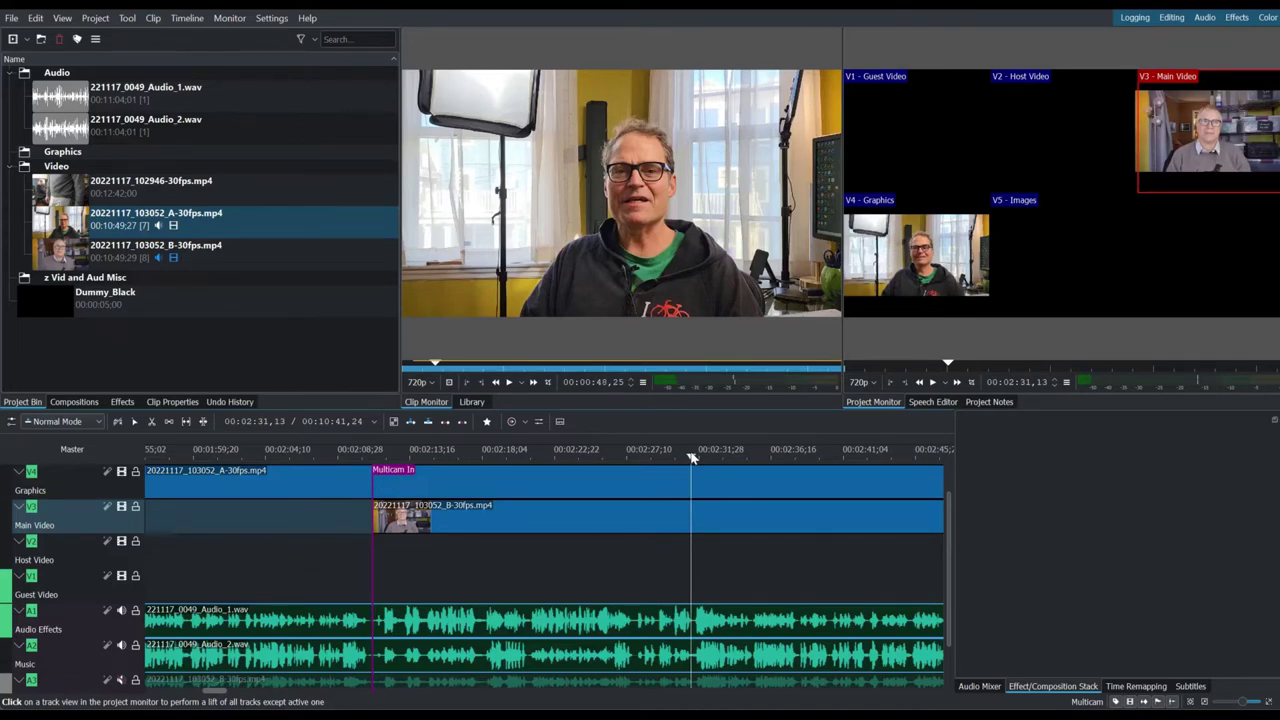
pyautogui.press('4')
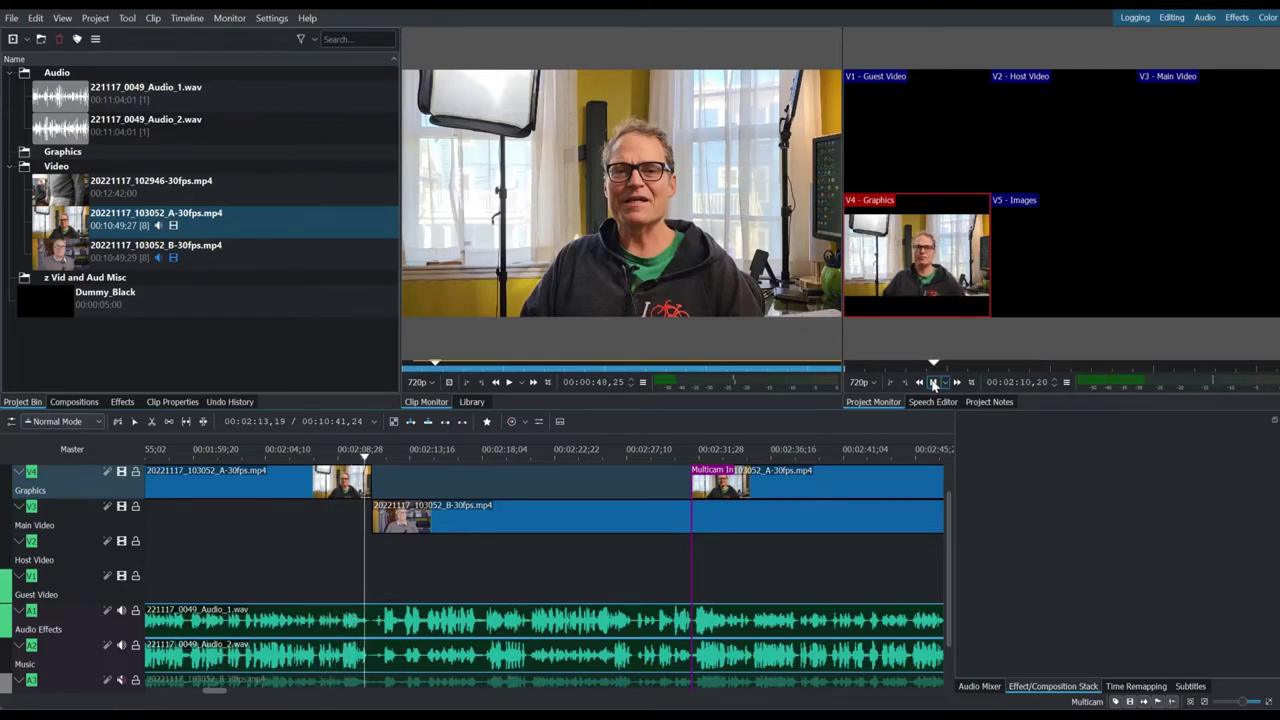
# Using the Selection tool, trim the Graphics clip's end near 00:02:11 by 17 frames and extend the Main Video clip's start to meet it.
pyautogui.click(933, 383)
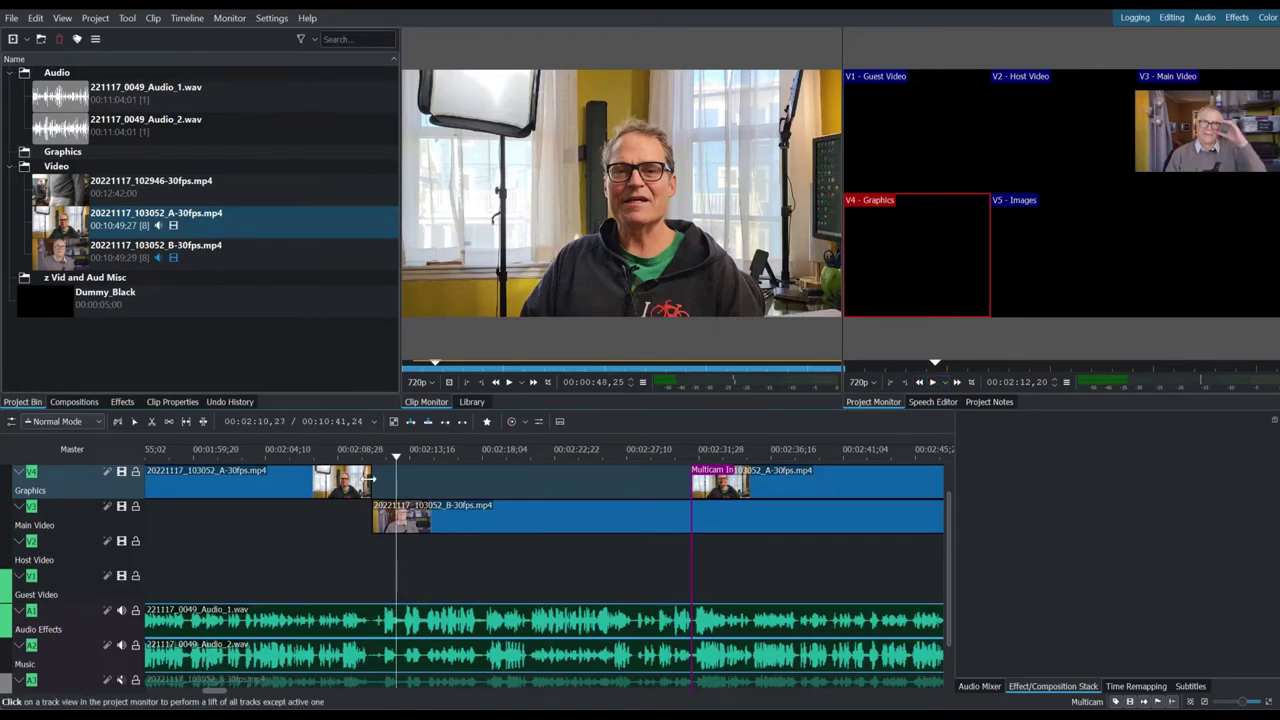
pyautogui.press('s')
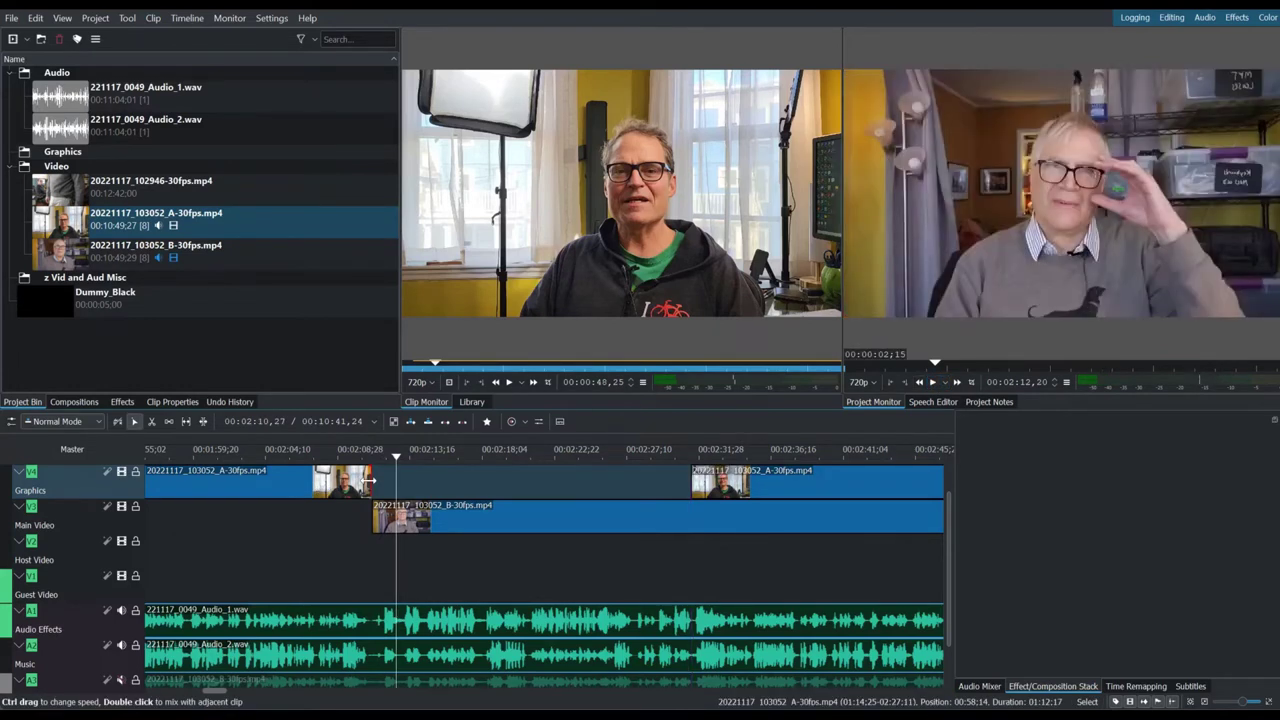
pyautogui.moveTo(368, 481); pyautogui.dragTo(362, 481)
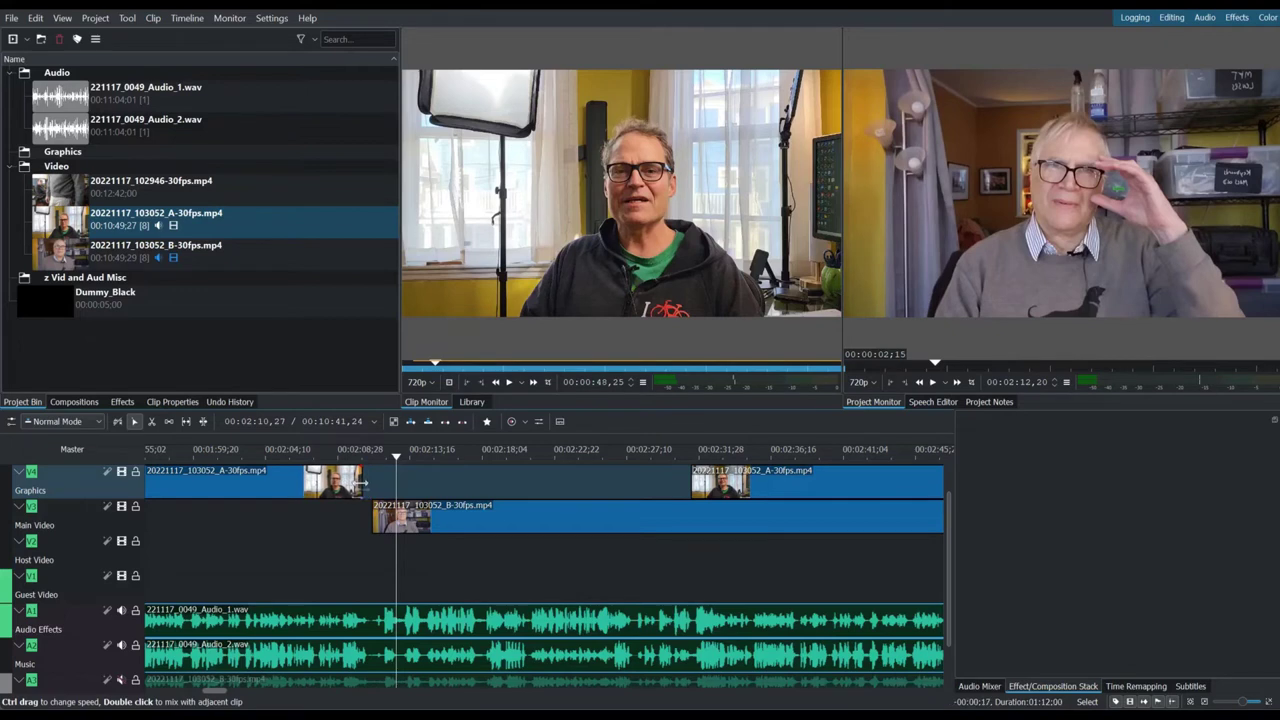
pyautogui.click(374, 520)
pyautogui.moveTo(363, 525); pyautogui.dragTo(353, 525)
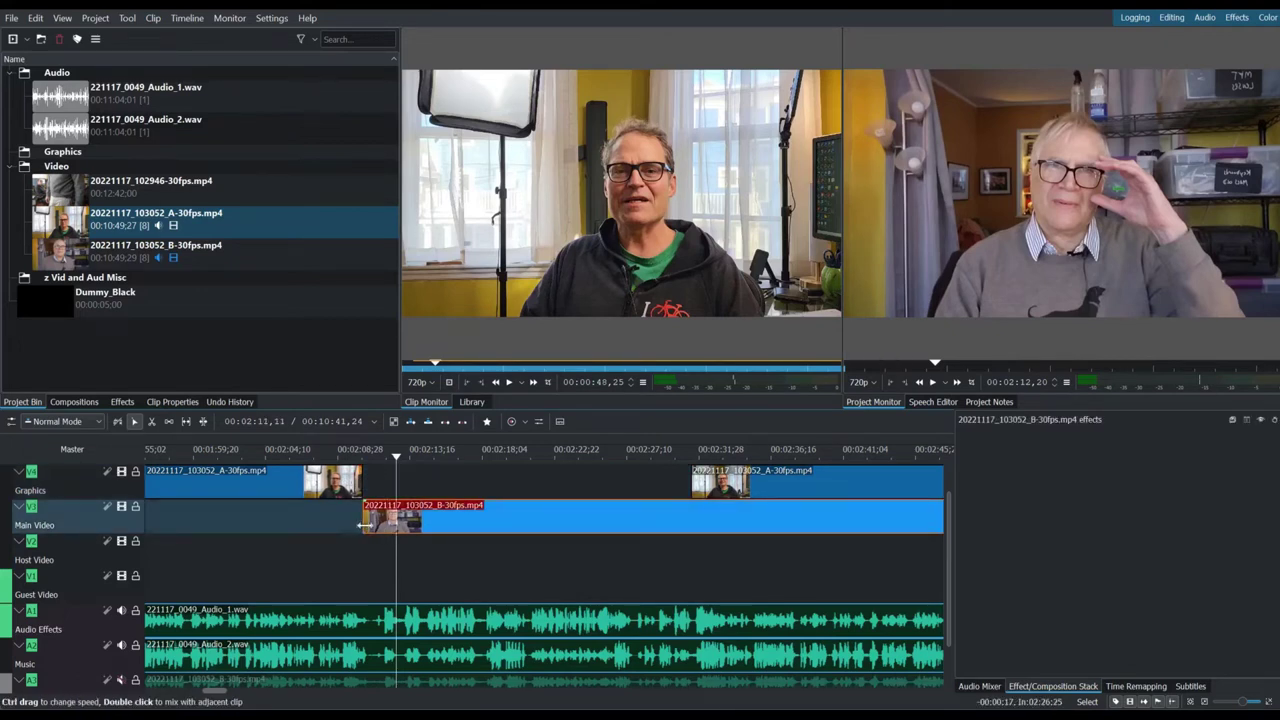
# Reactivate the Multicam tool and play the timeline from 00:02:12,20 to 00:02:22,01.
pyautogui.click(176, 22)
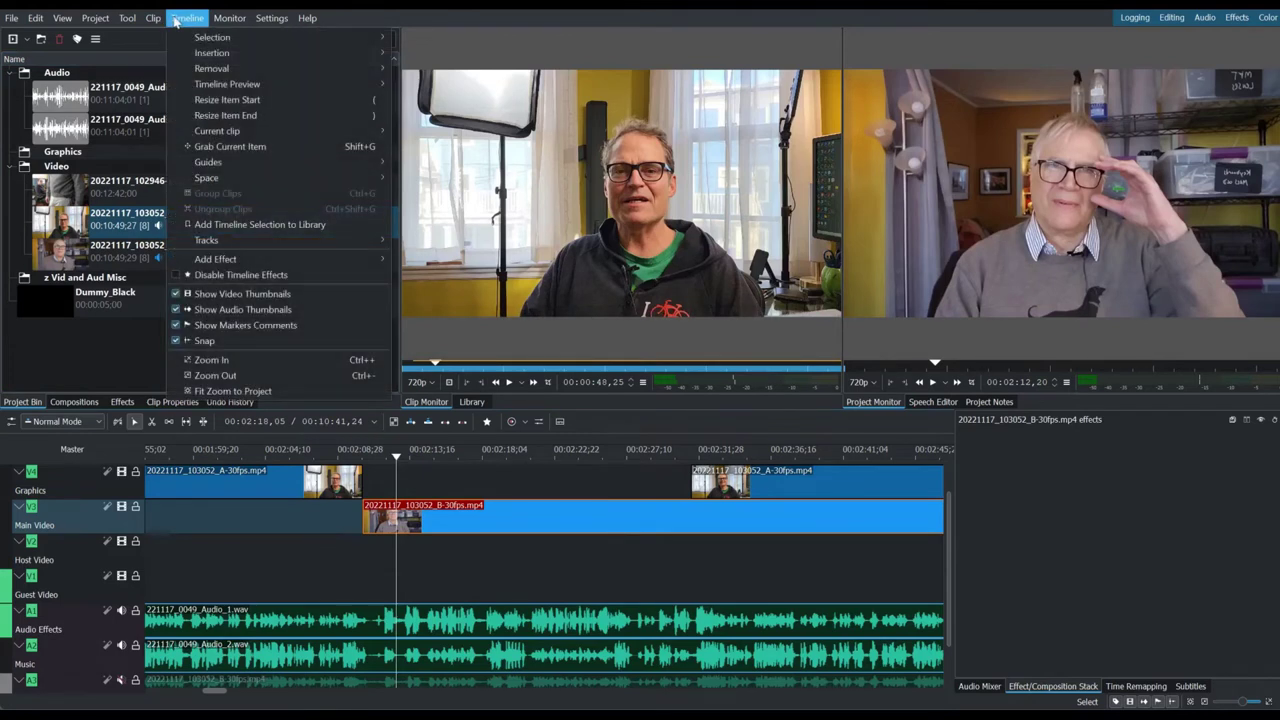
pyautogui.moveTo(127, 18)
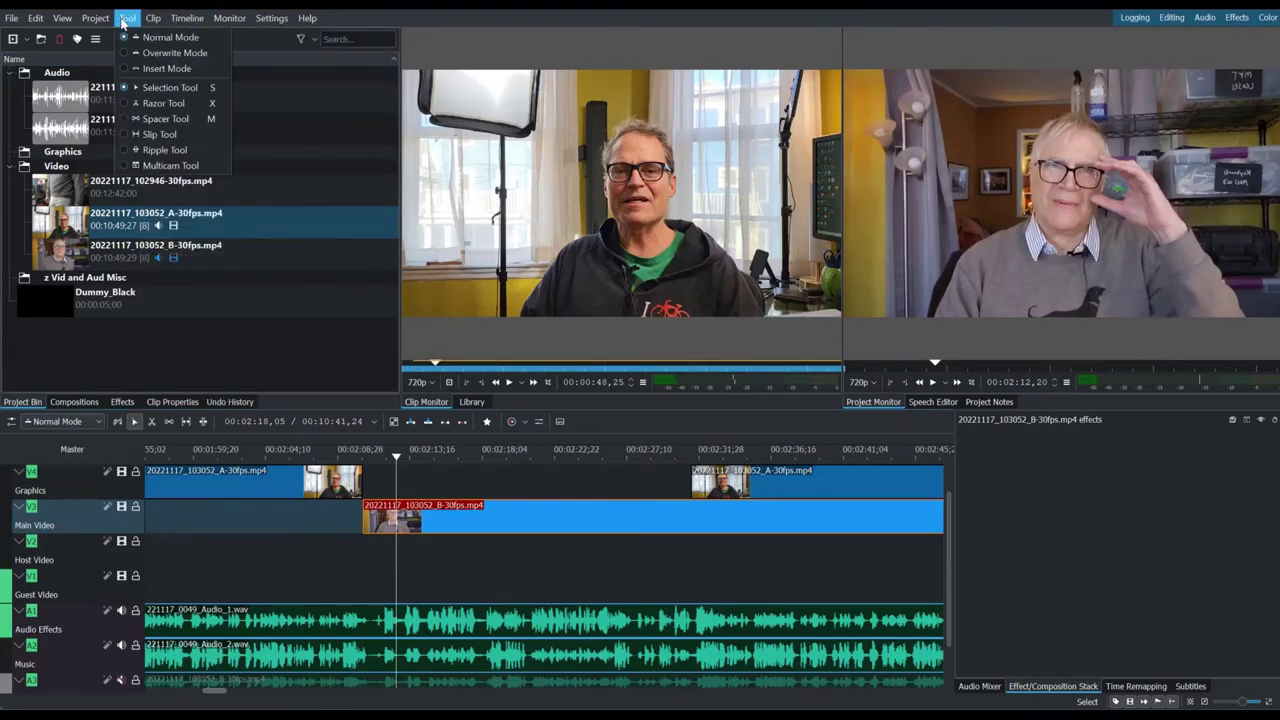
pyautogui.click(169, 166)
pyautogui.click(934, 383)
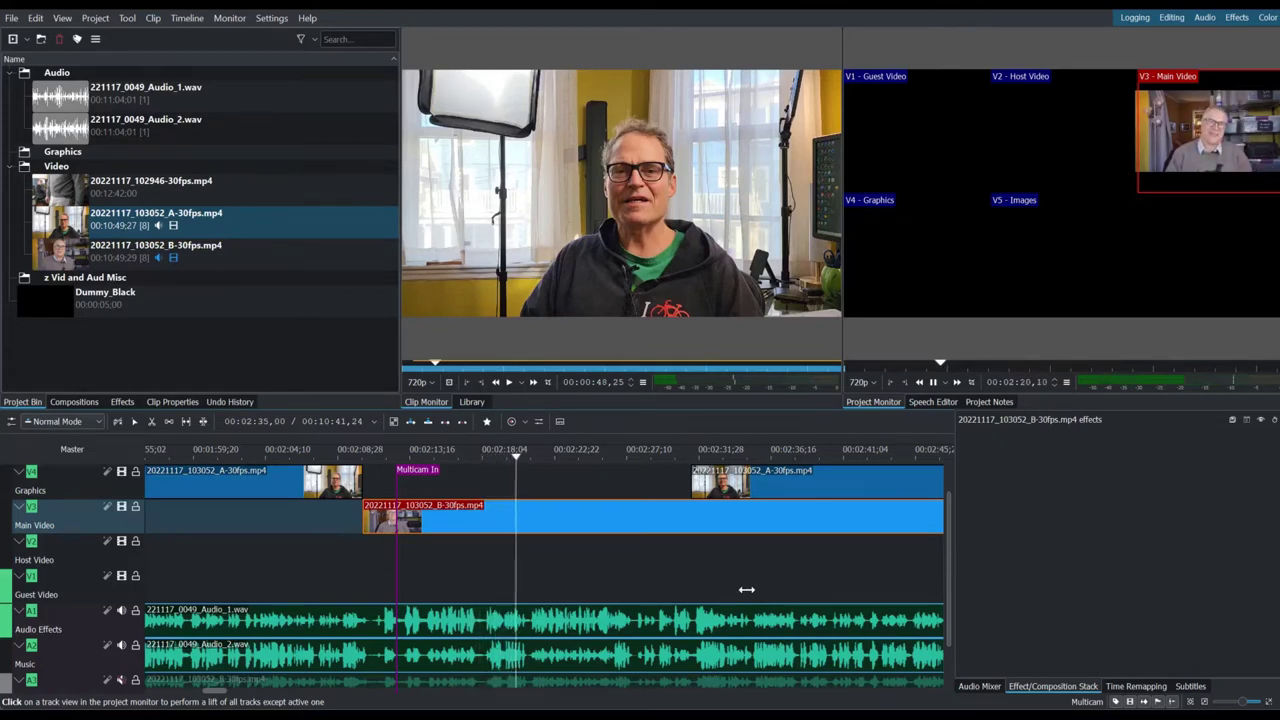
pyautogui.press('space')
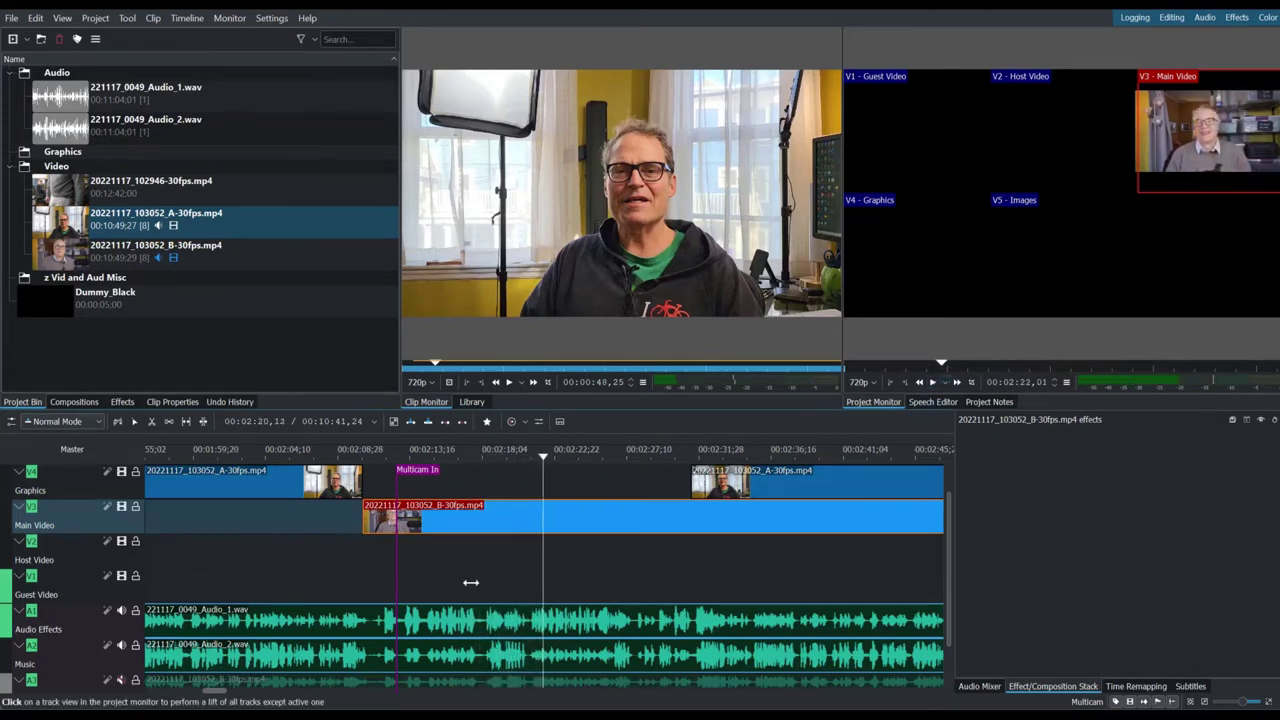
# Play from 00:02:17,13, switching to Graphics at about 00:02:18 and back to Main Video at about 00:02:21, and stop at 00:02:23,10.
pyautogui.moveTo(544, 460); pyautogui.dragTo(471, 460)
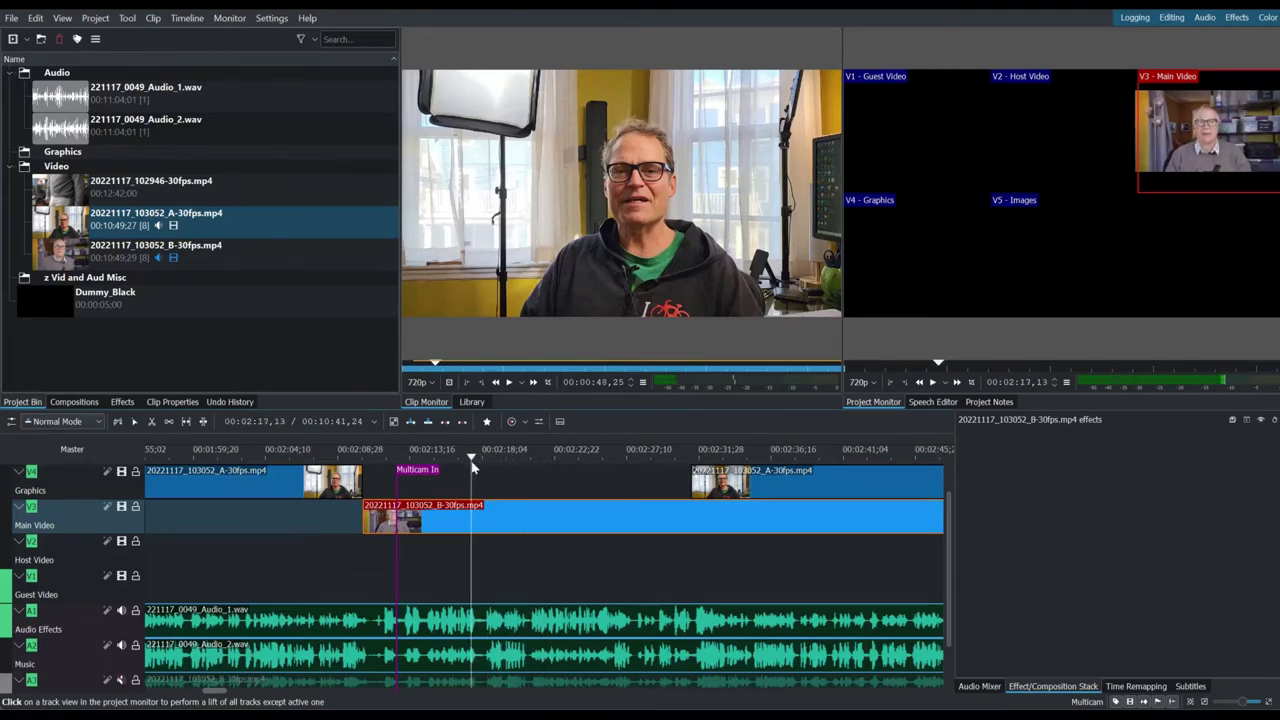
pyautogui.click(933, 382)
pyautogui.click(881, 248)
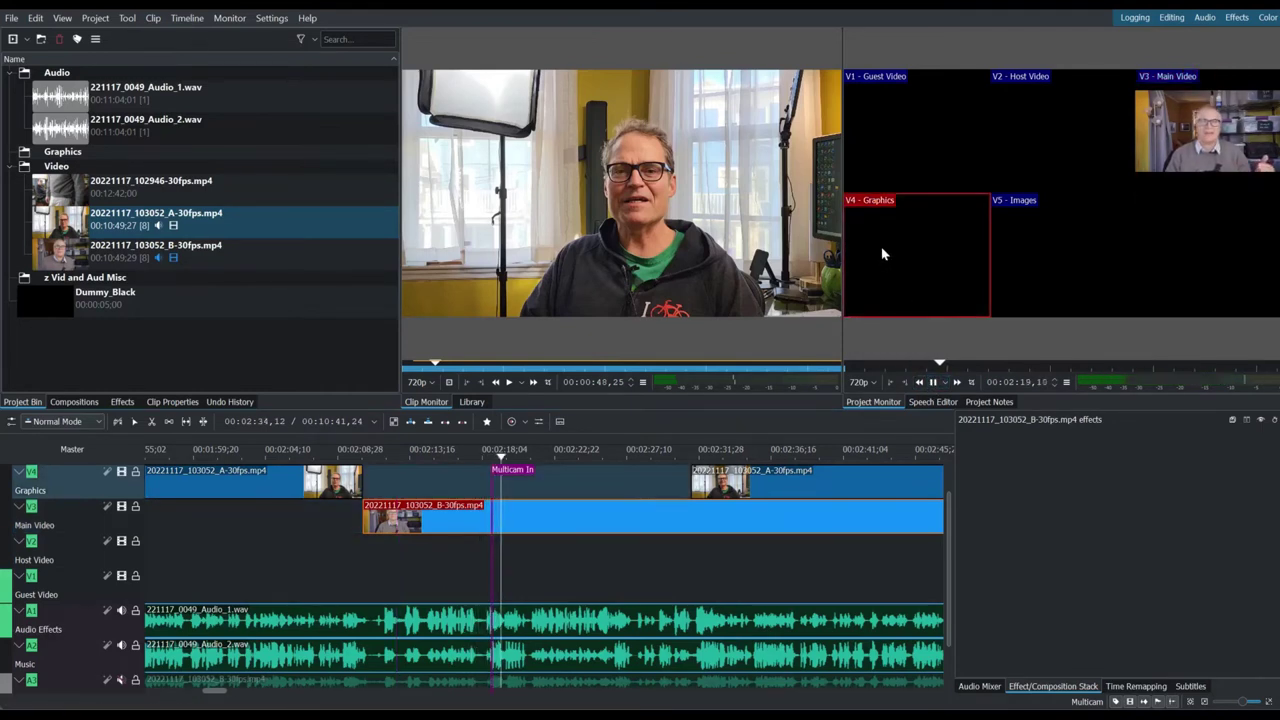
pyautogui.click(1206, 141)
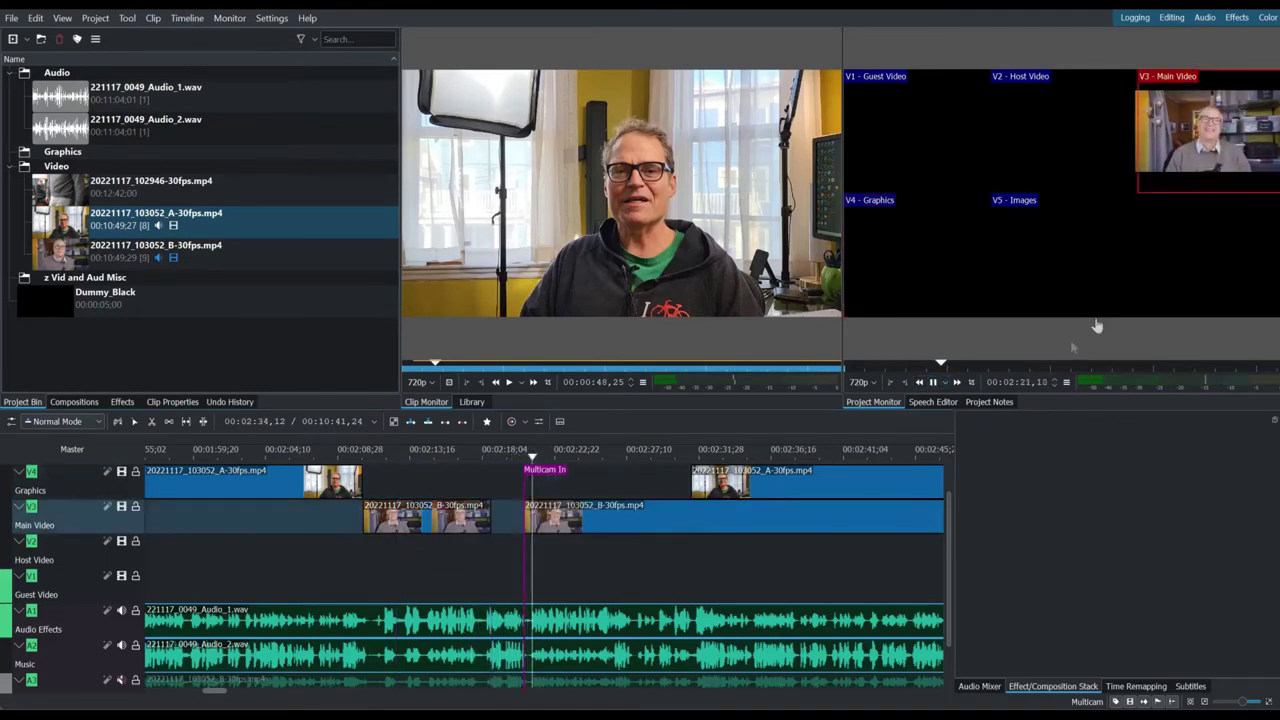
pyautogui.click(933, 383)
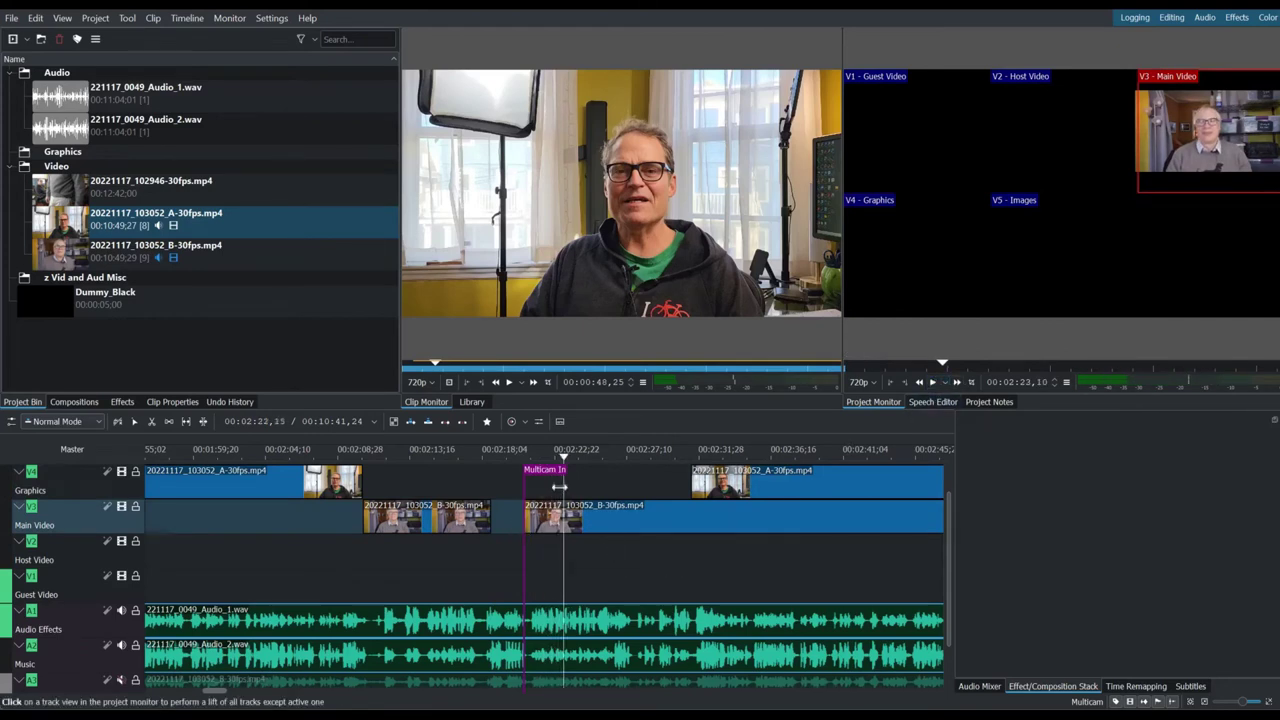
# Activate the Selection tool and play the timeline from 00:02:17,23 to 00:02:20,08 to review the latest cut.
pyautogui.press('s')
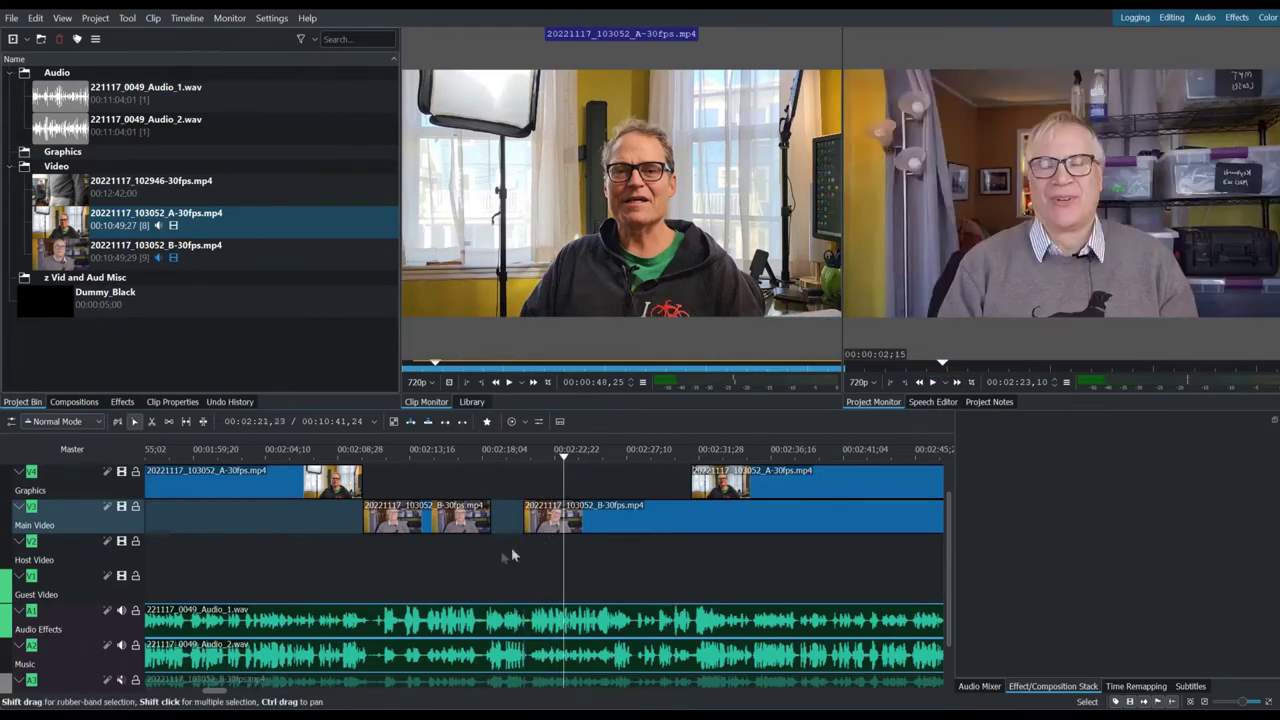
pyautogui.click(478, 452)
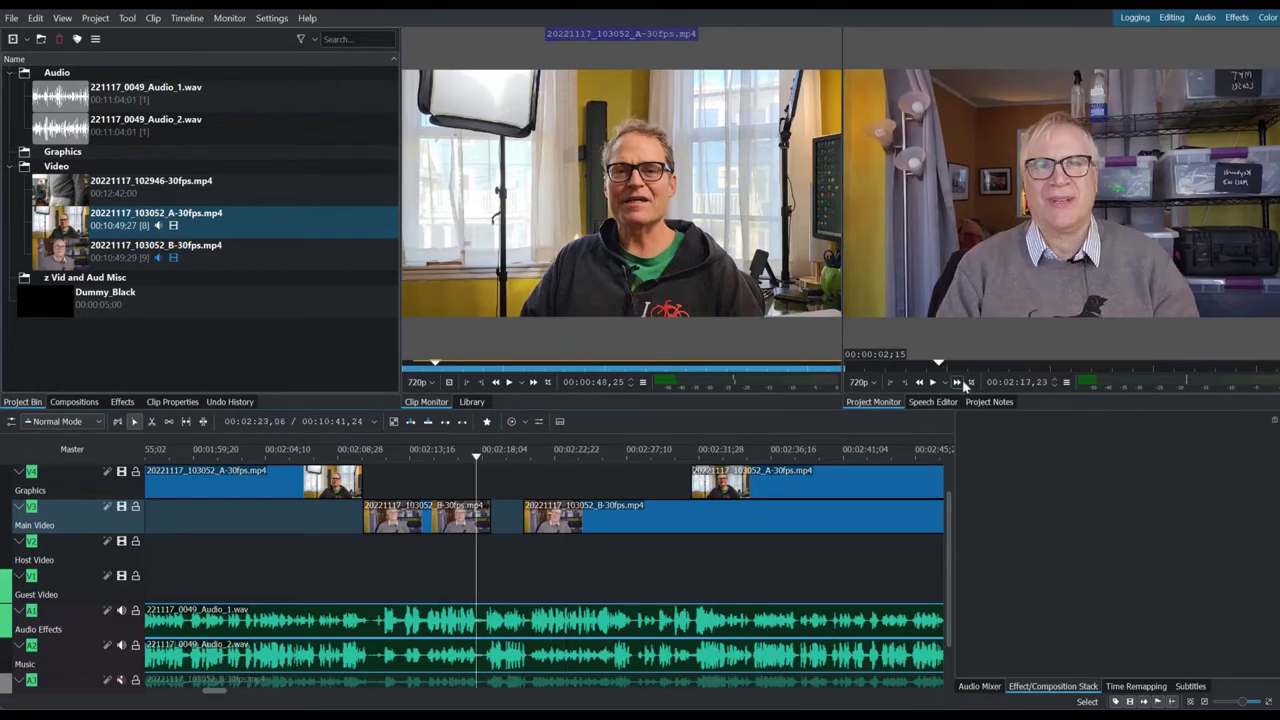
pyautogui.click(933, 383)
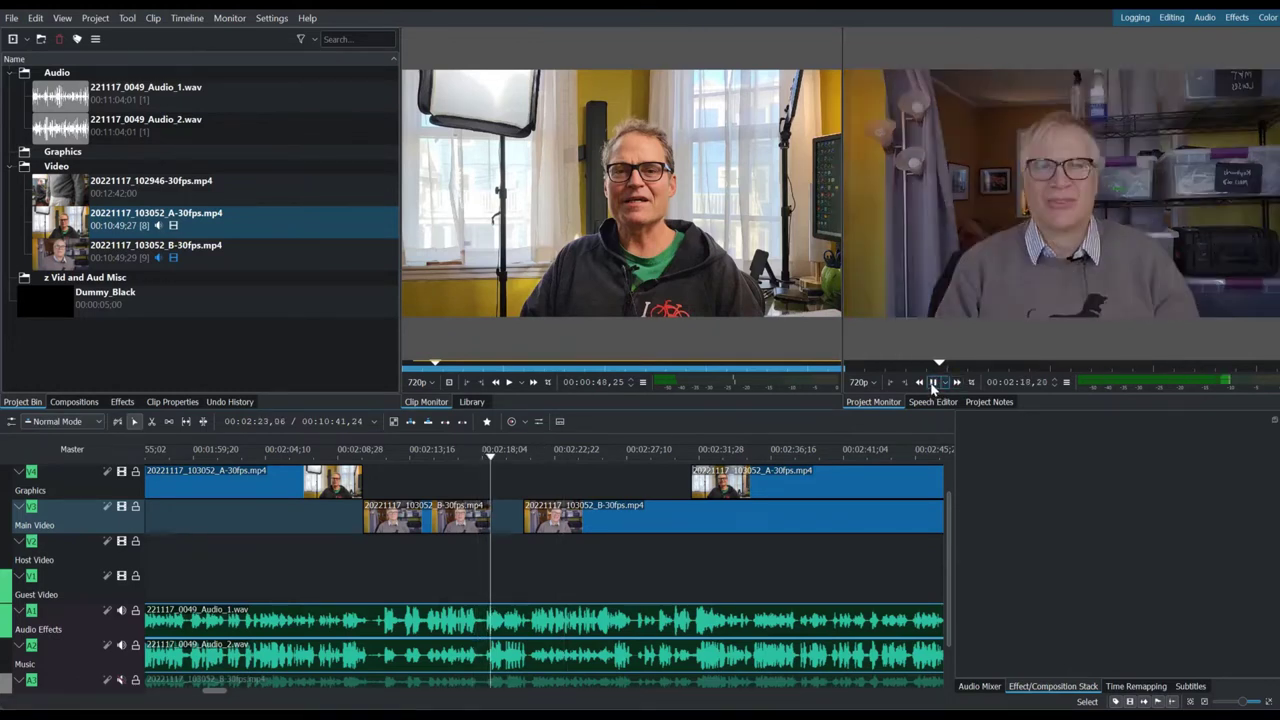
pyautogui.click(933, 383)
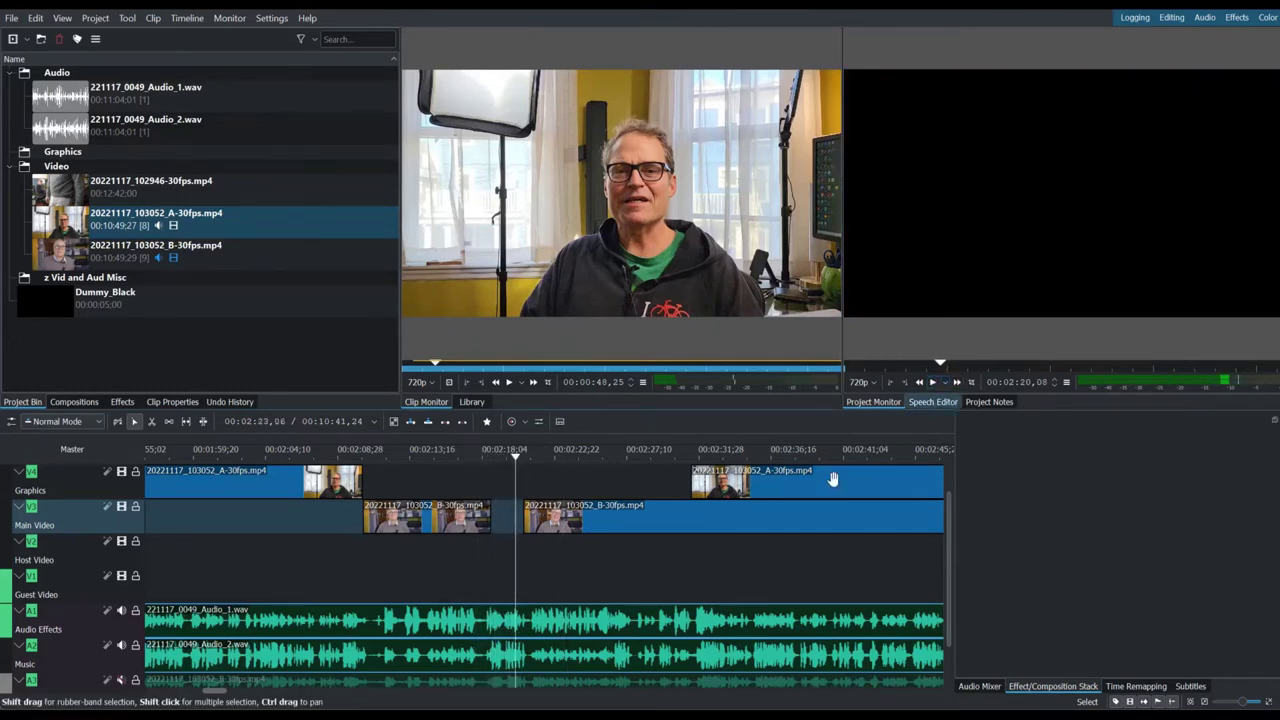
# Extend the later Graphics clip's start back to the Main Video clip's end at 00:02:18,21 and play the cut to check it.
pyautogui.click(778, 487)
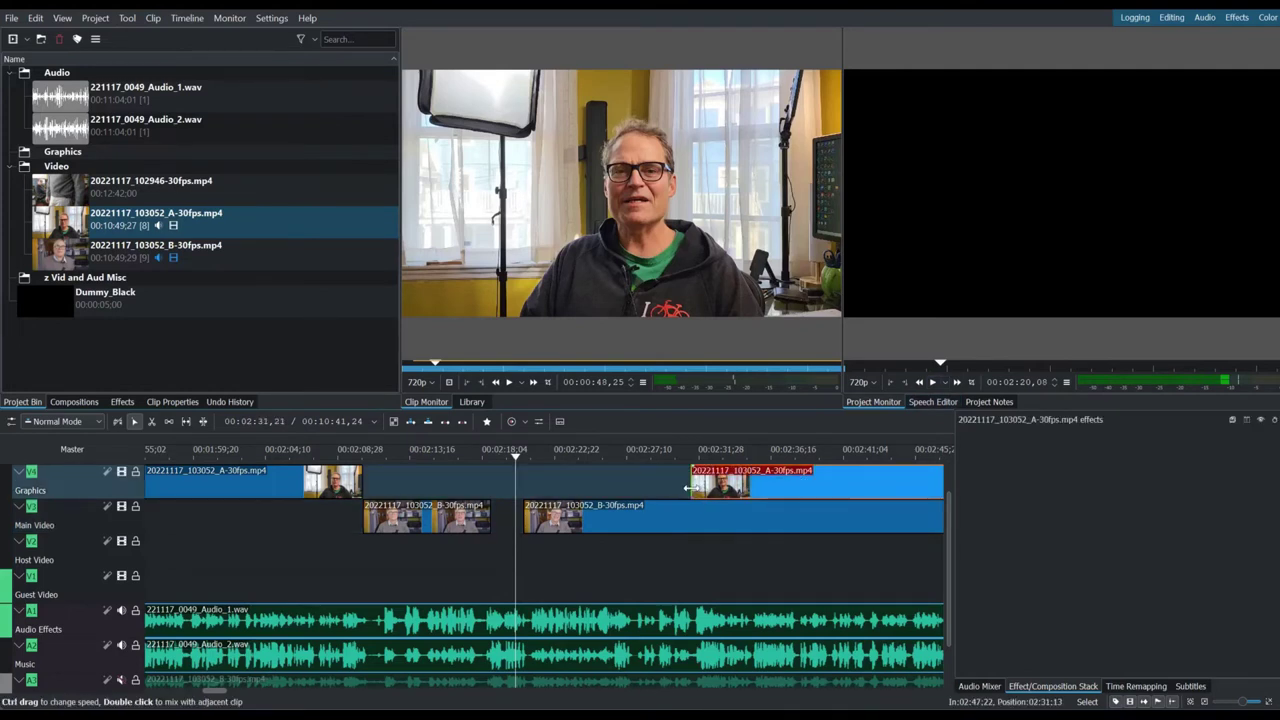
pyautogui.moveTo(687, 487); pyautogui.dragTo(489, 490)
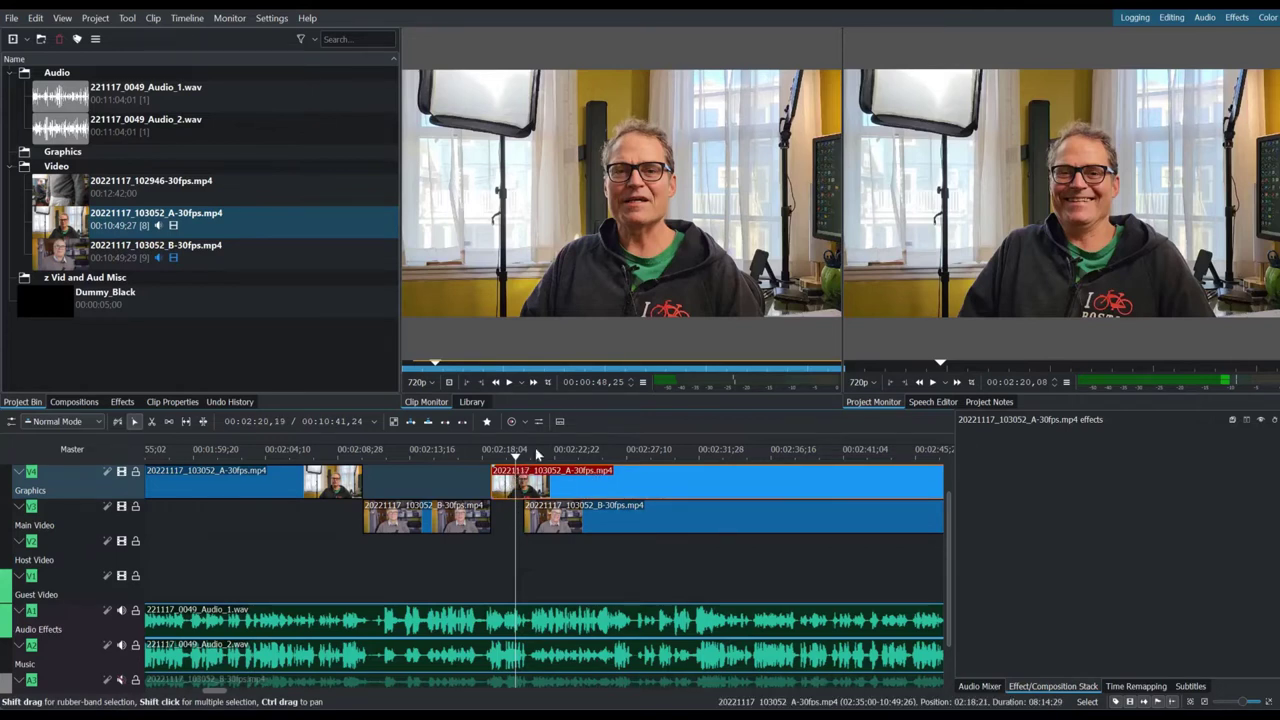
pyautogui.click(933, 384)
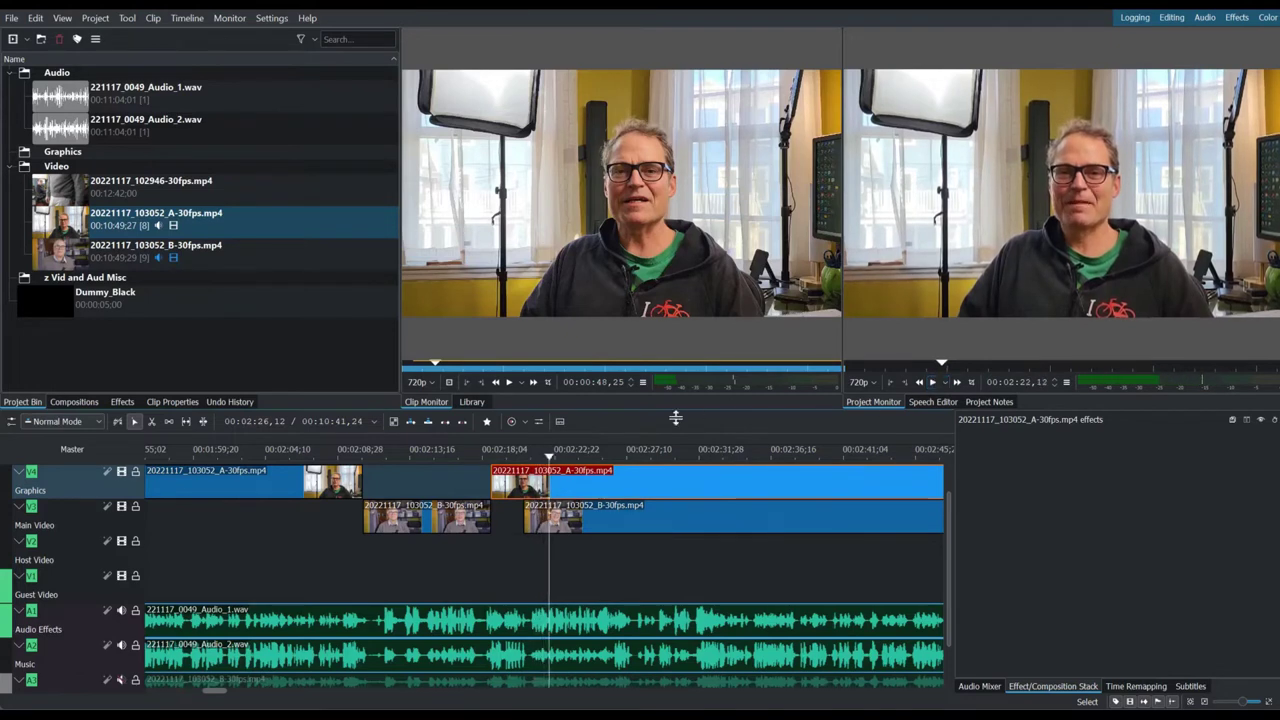
pyautogui.hotkey('shift', 'Left')
pyautogui.hotkey('shift', 'Left')
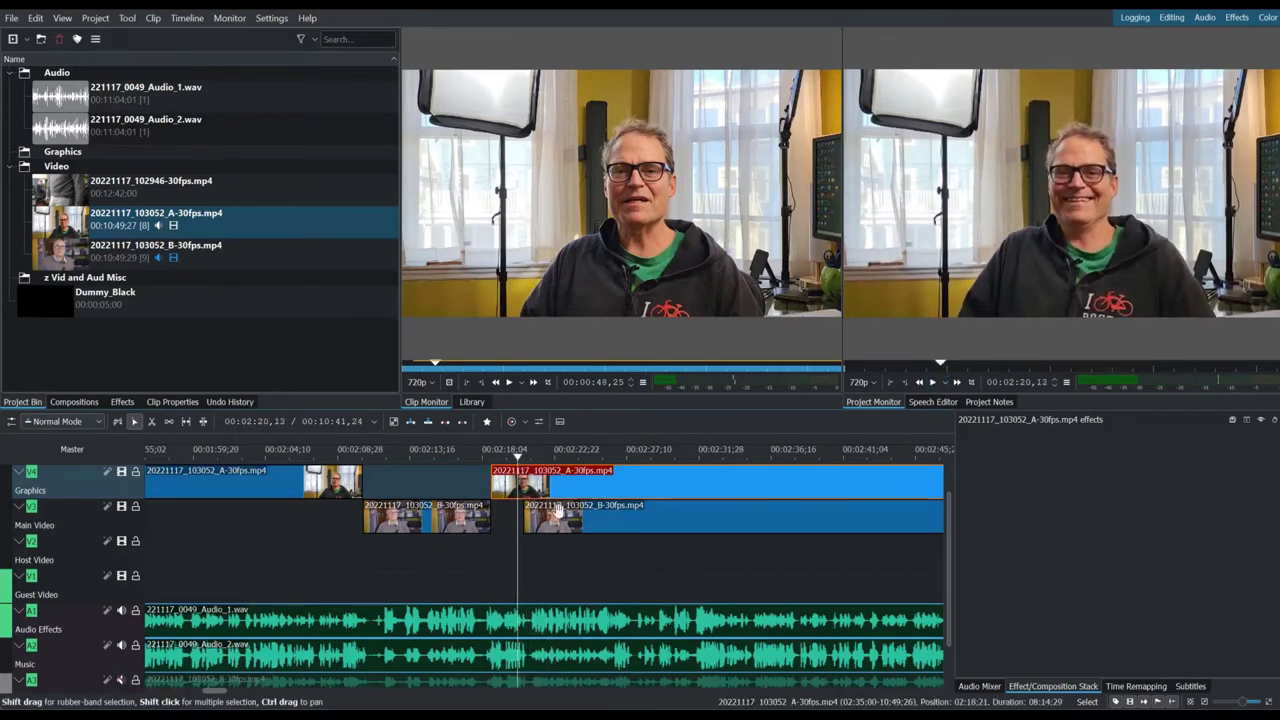
# Reactivate the Multicam tool and start playback from 00:02:19,17.
pyautogui.click(128, 19)
pyautogui.click(170, 165)
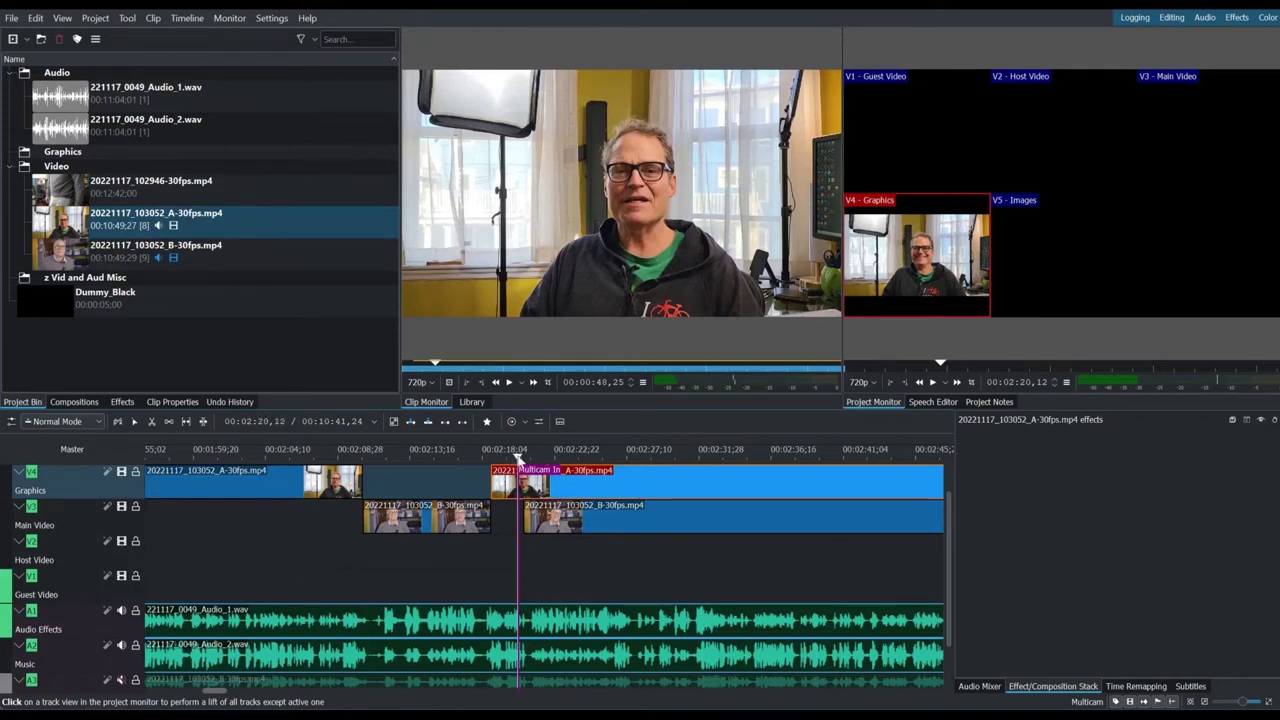
pyautogui.moveTo(518, 458); pyautogui.dragTo(505, 457)
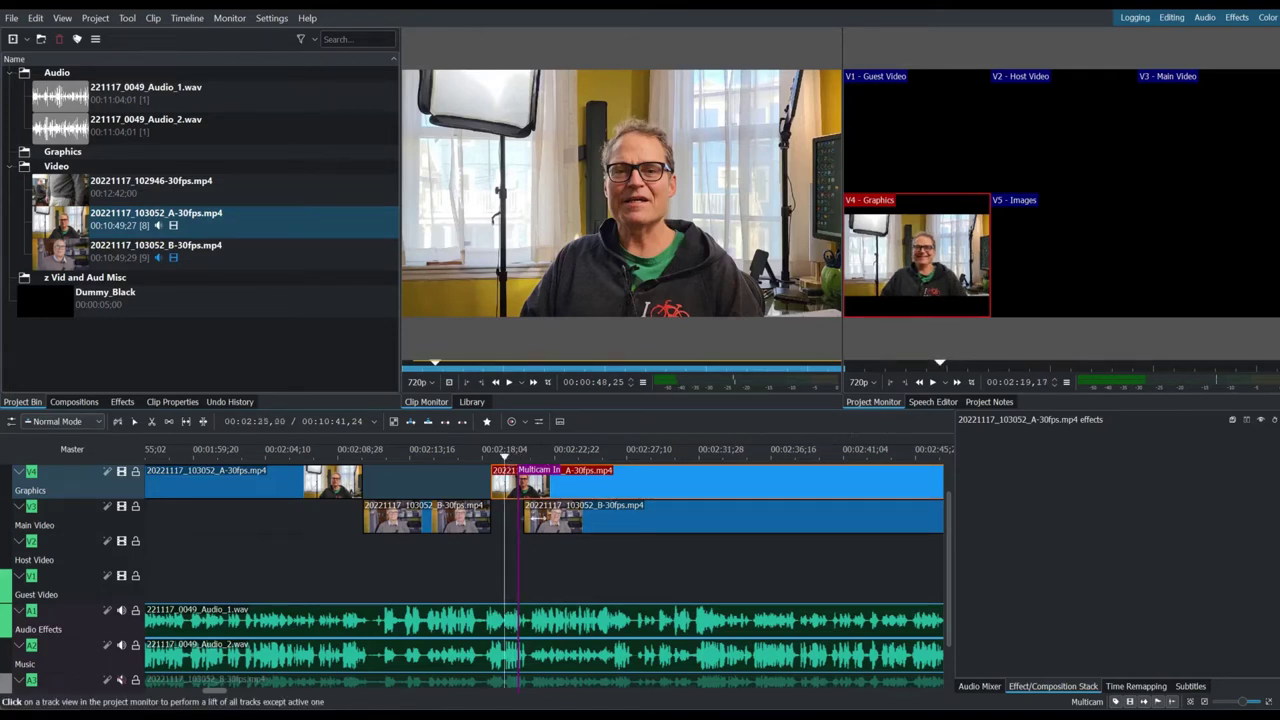
pyautogui.click(933, 382)
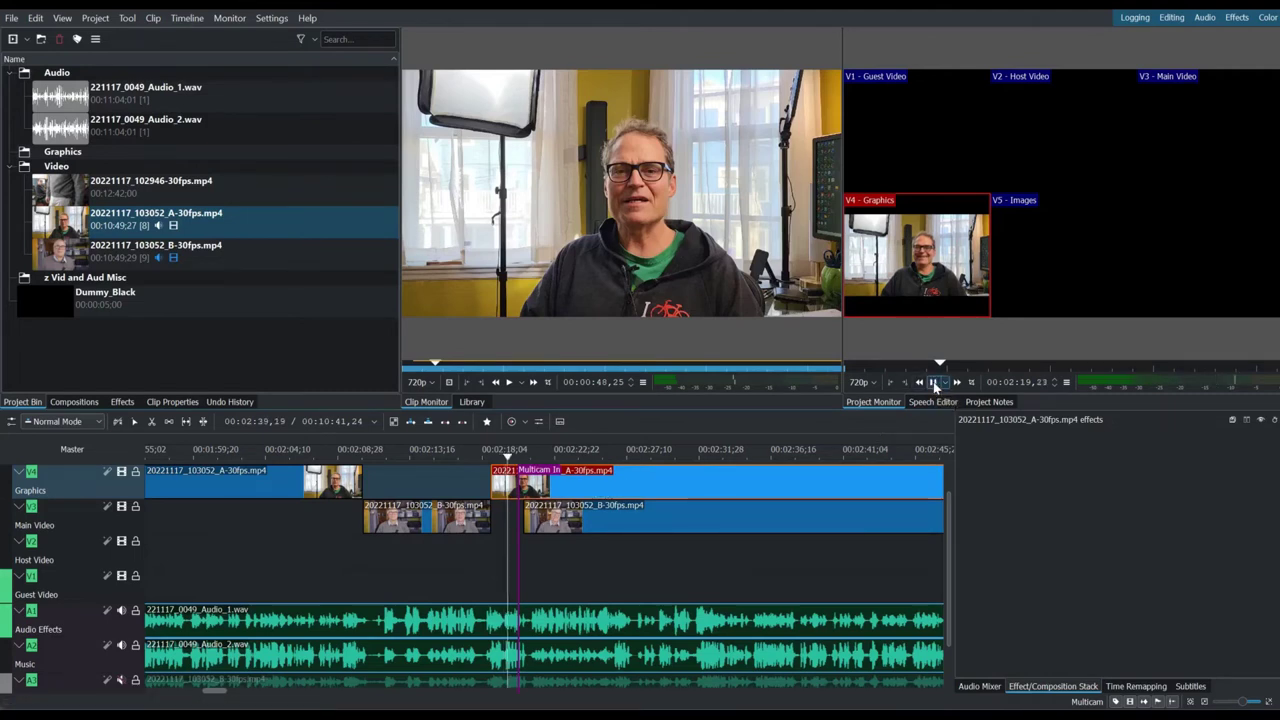
# While playing, switch to Main Video at about 00:02:21, Graphics at 00:02:26, Main Video at 00:02:28 and Graphics at 00:02:30, stopping at 00:02:35,10.
pyautogui.click(1150, 137)
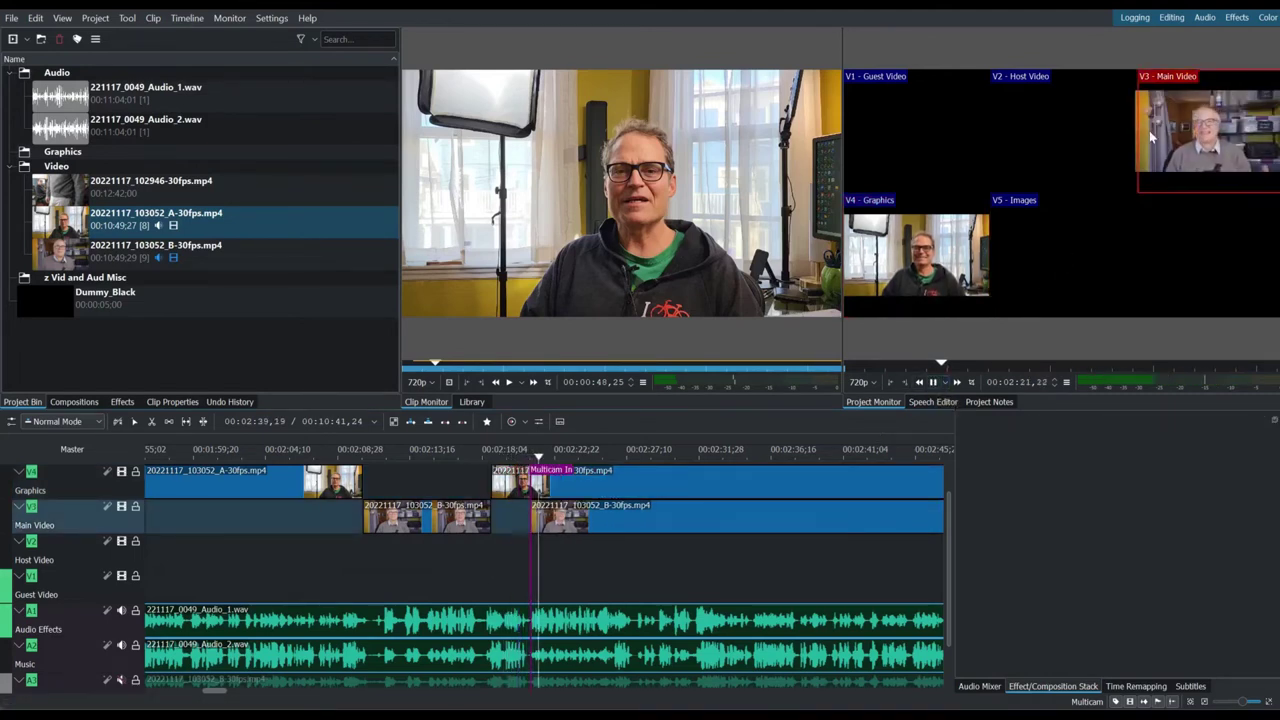
pyautogui.click(911, 270)
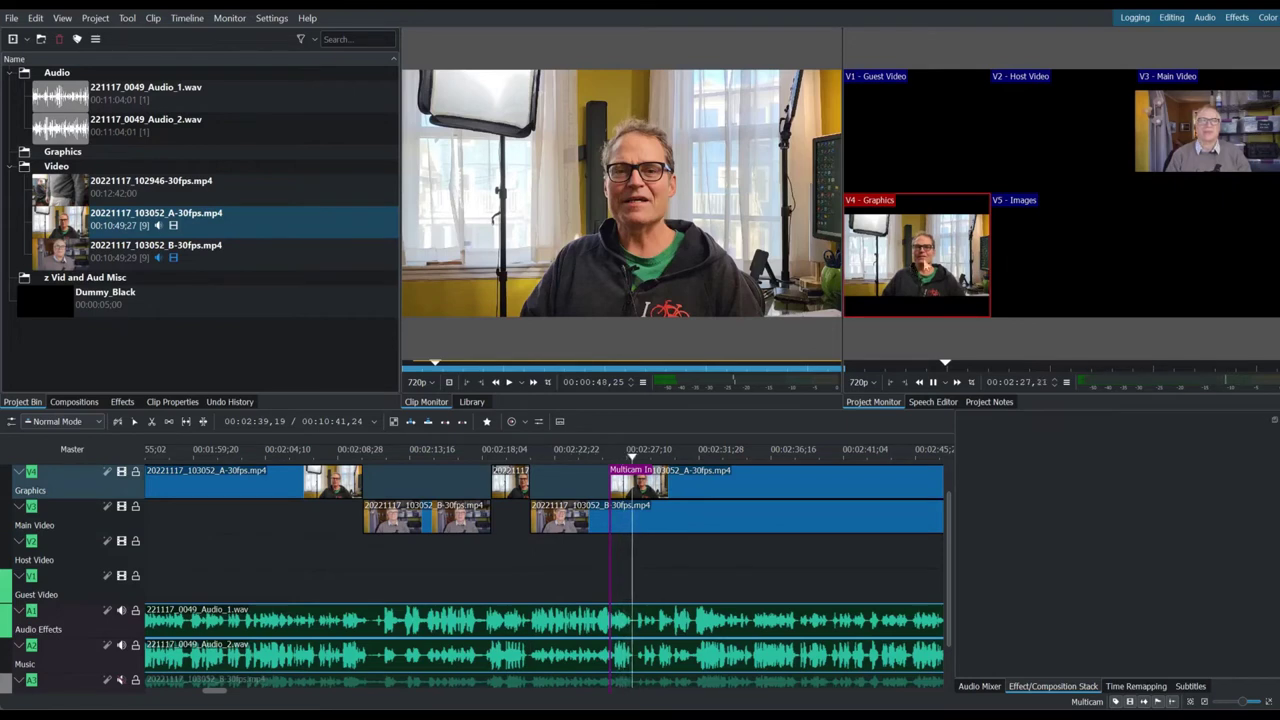
pyautogui.click(1160, 140)
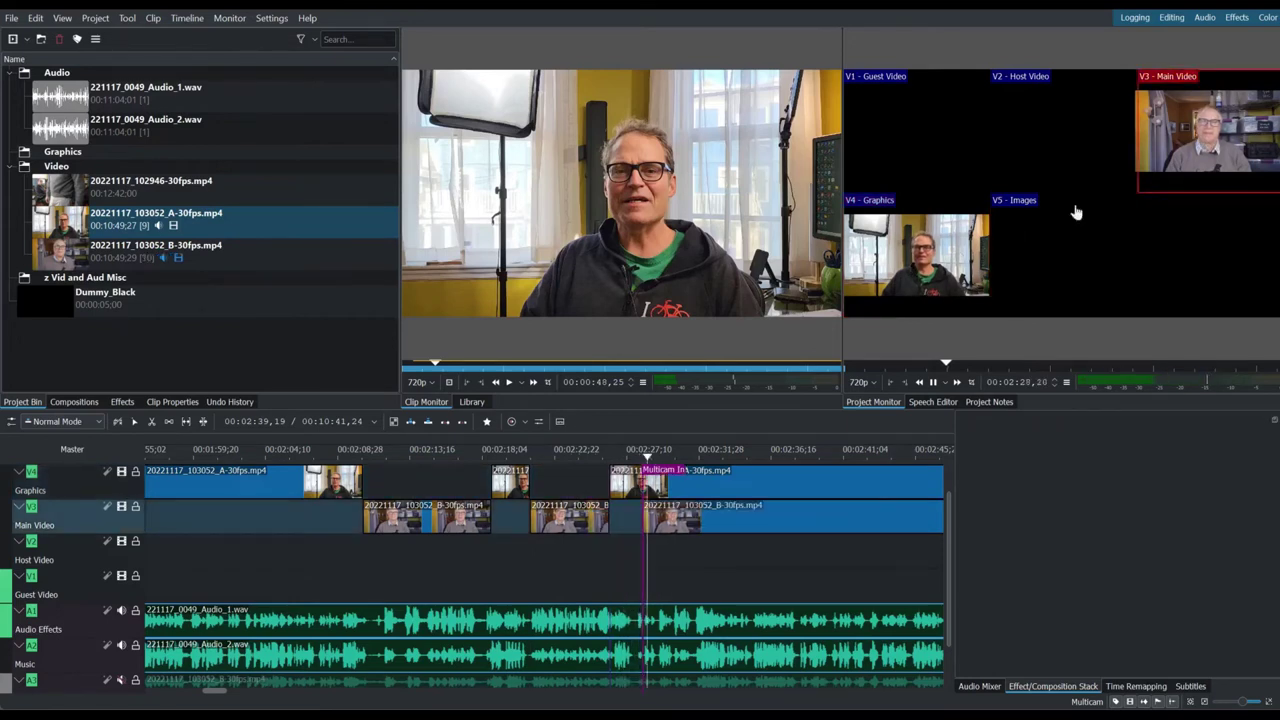
pyautogui.click(930, 262)
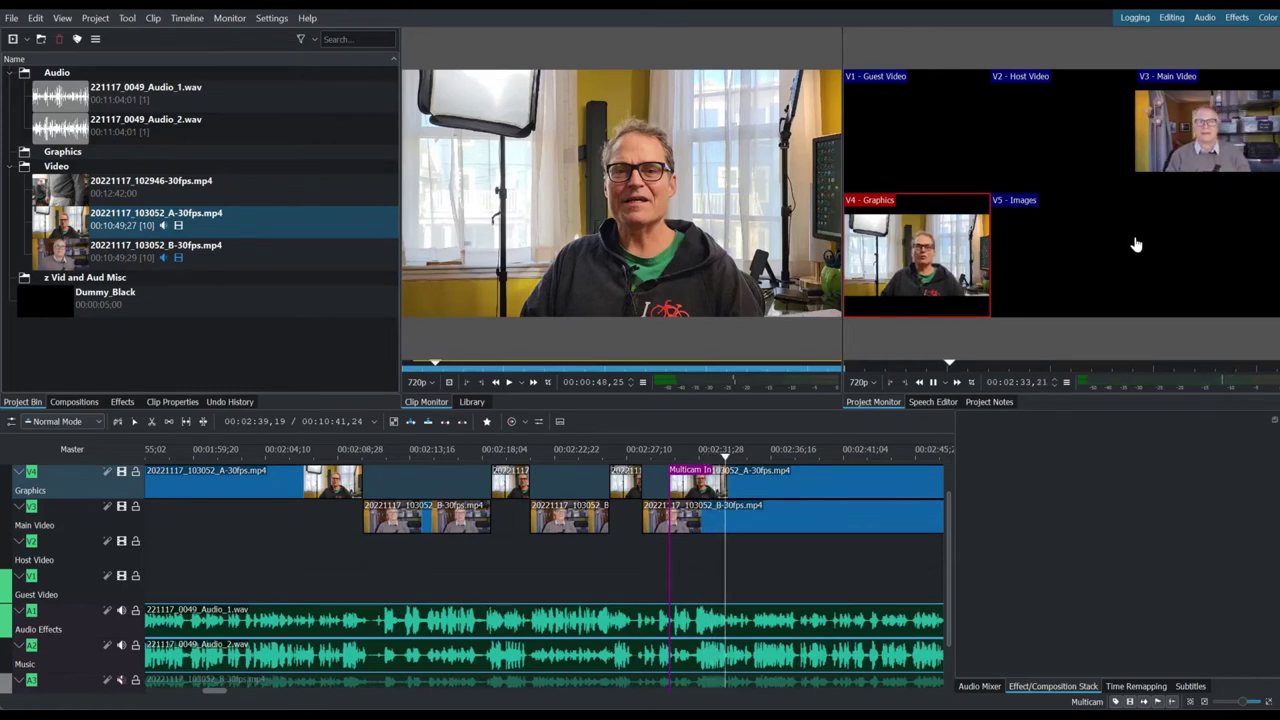
pyautogui.click(932, 384)
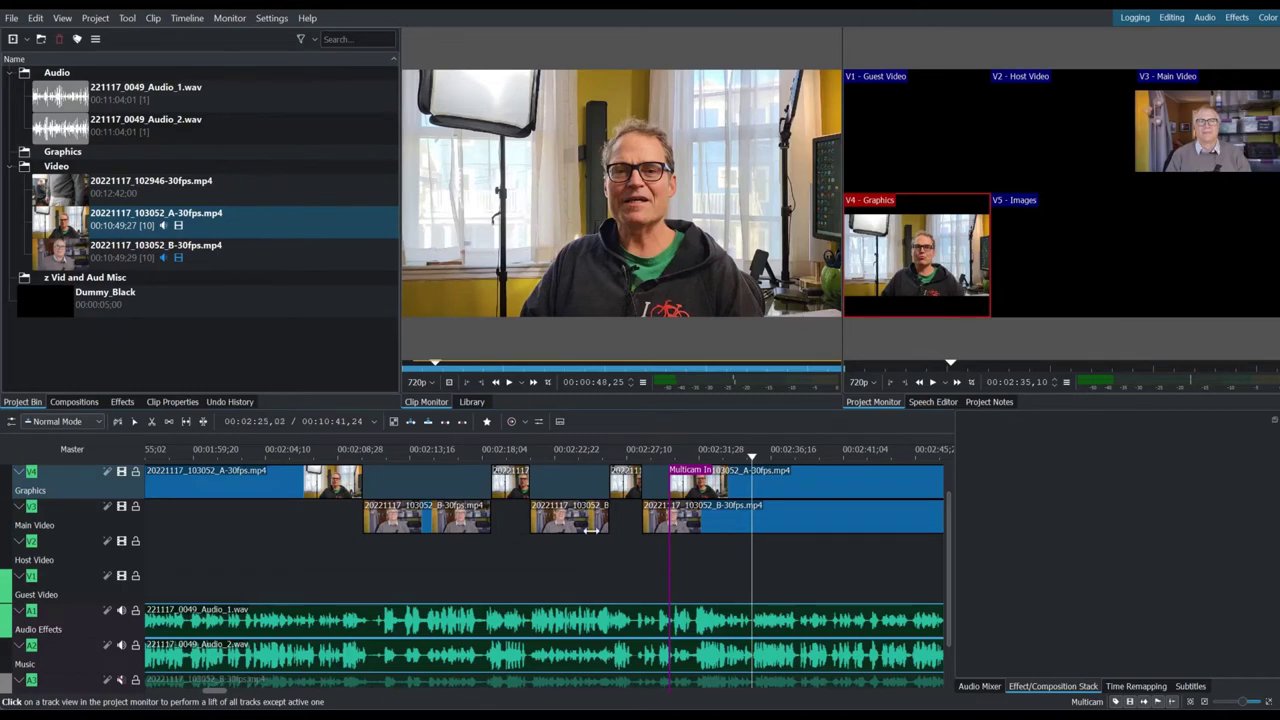
# Return to the Selection tool, place the playhead at 00:04:19,16, and reactivate the Multicam tool there.
pyautogui.press('s')
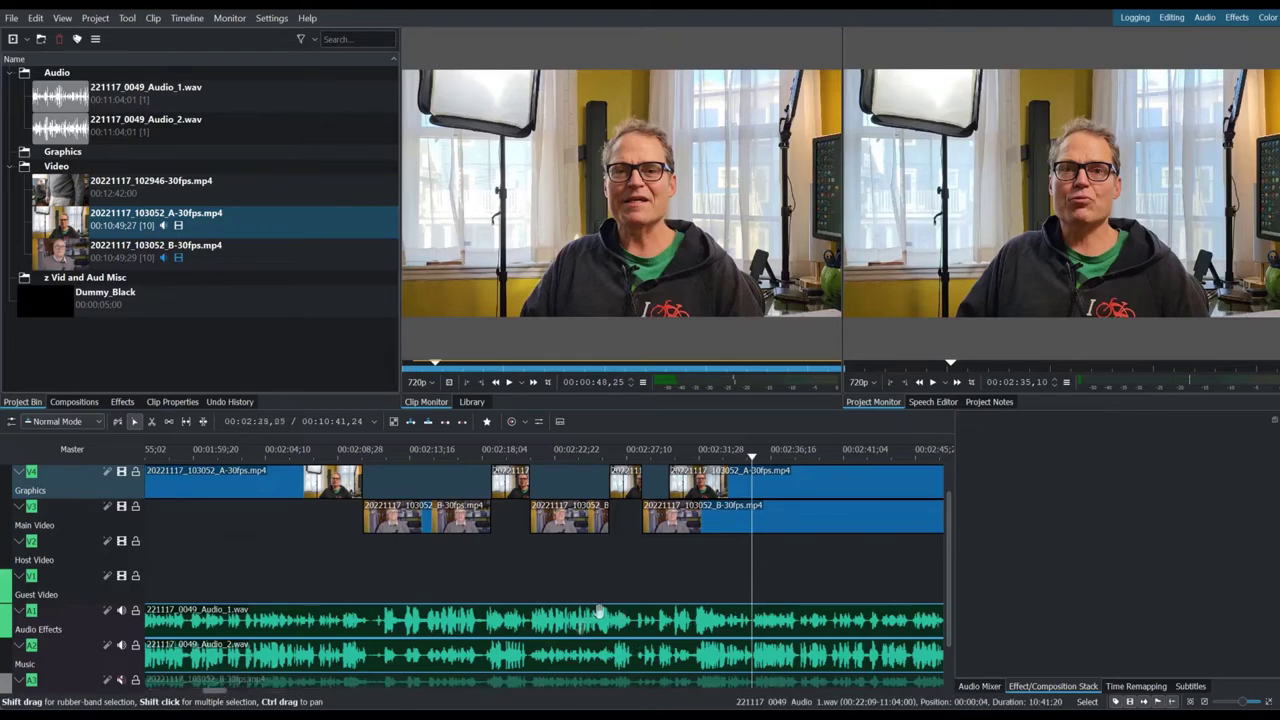
pyautogui.moveTo(230, 695); pyautogui.dragTo(275, 700)
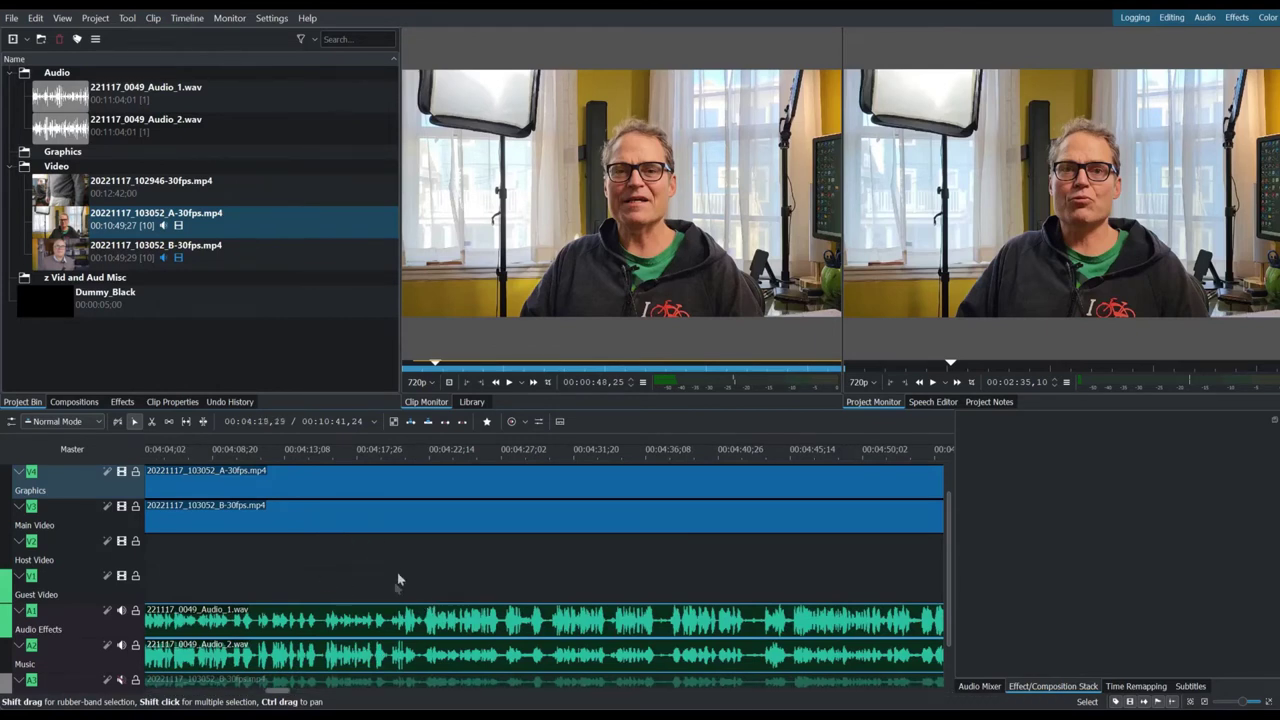
pyautogui.click(383, 453)
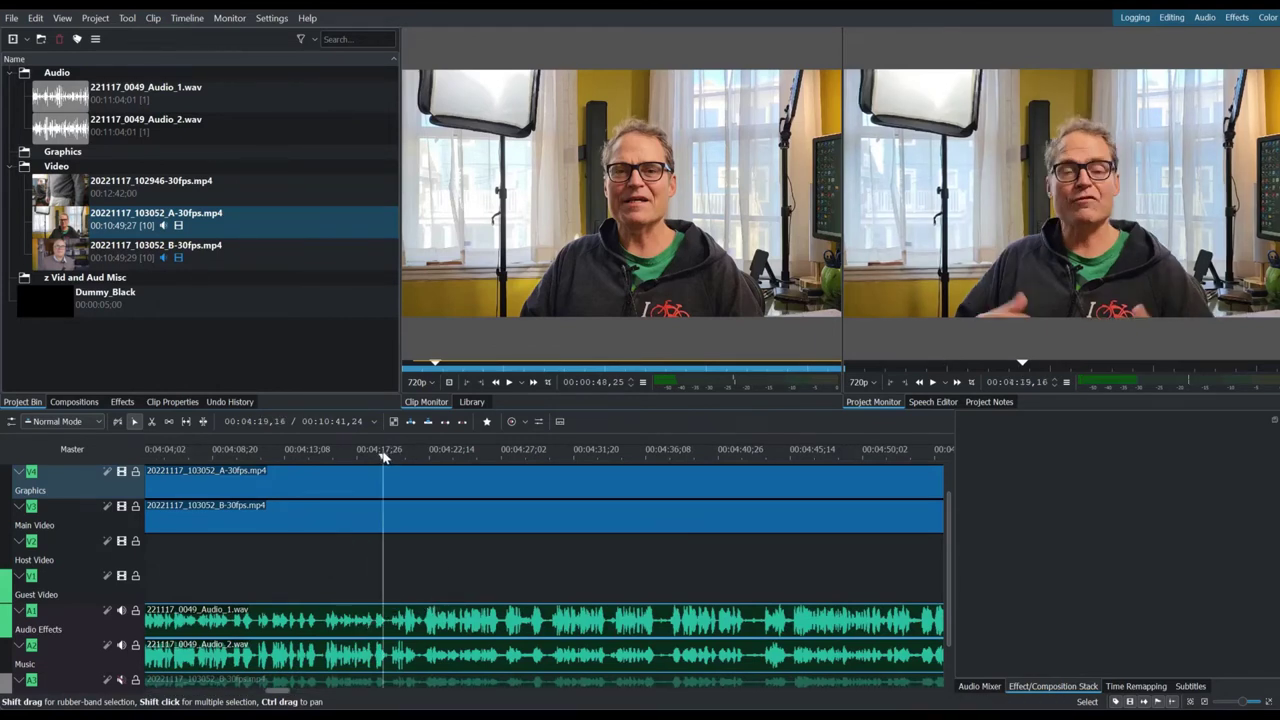
pyautogui.click(187, 18)
pyautogui.press('Escape')
pyautogui.click(127, 19)
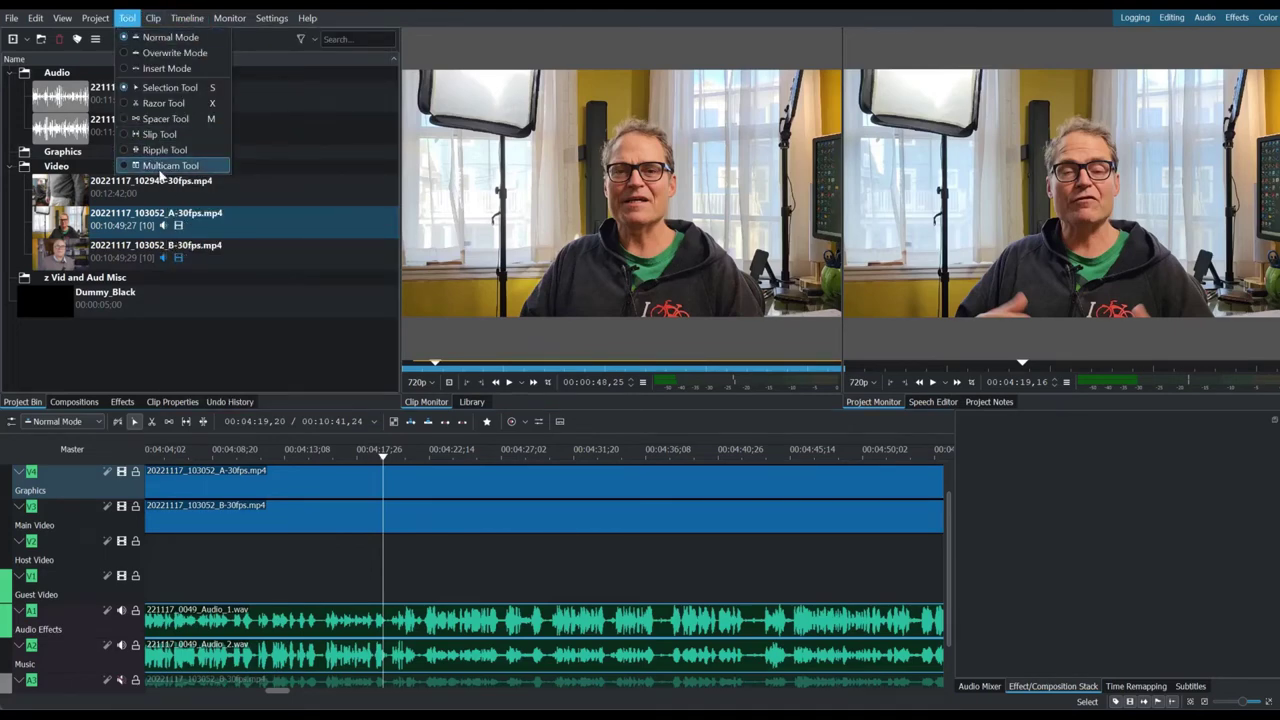
pyautogui.click(168, 165)
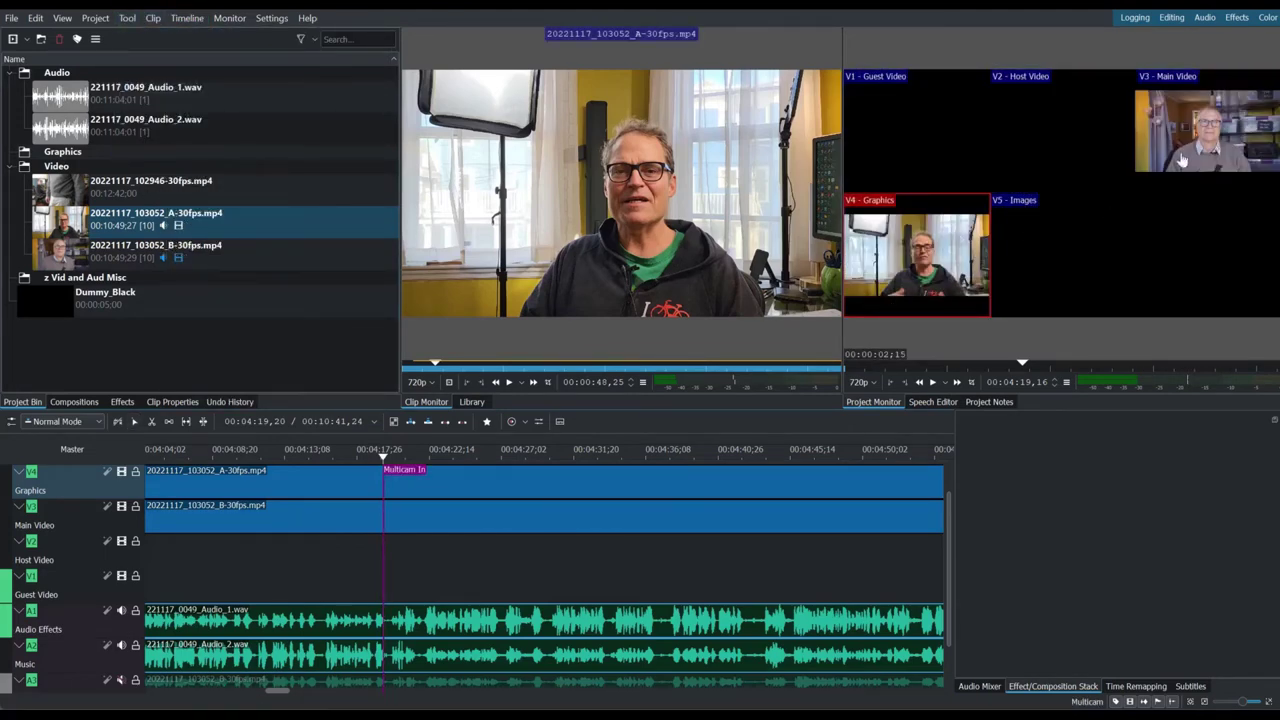
# With playback stopped, choose Main Video at 00:04:19,16 in the multicam view and cut to Graphics at 00:04:42,29.
pyautogui.click(1181, 160)
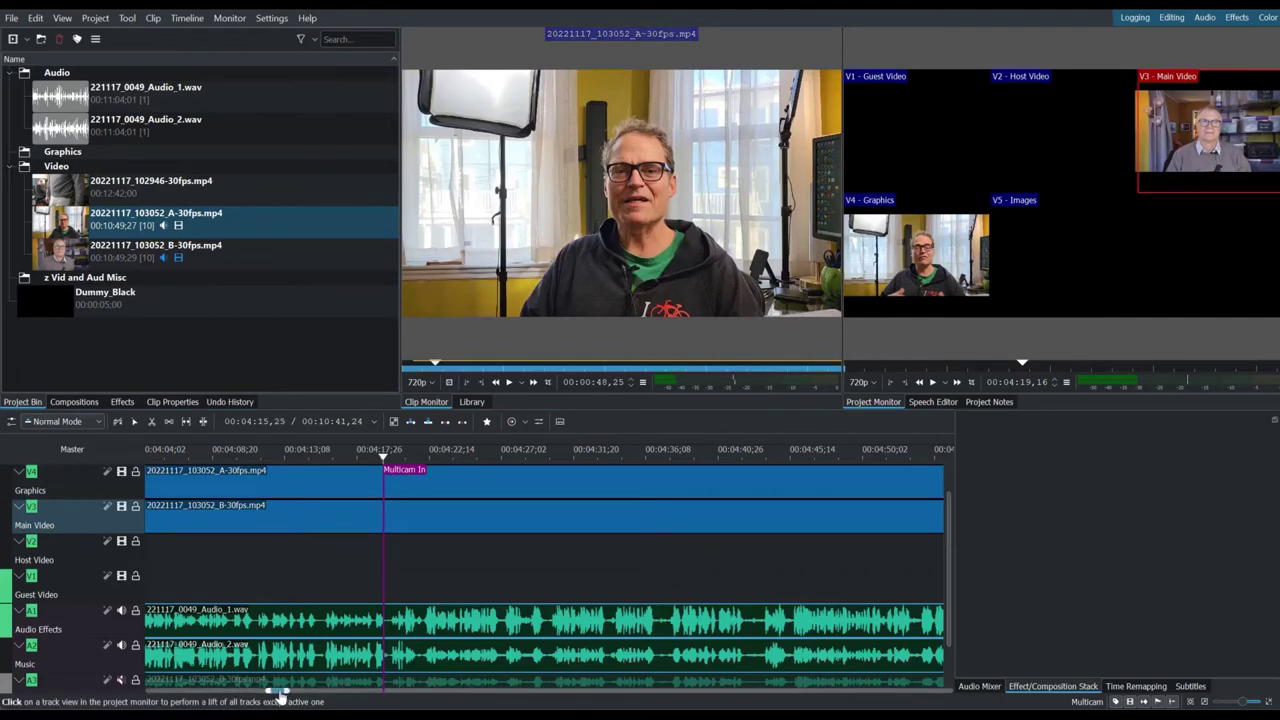
pyautogui.moveTo(277, 697); pyautogui.dragTo(294, 697)
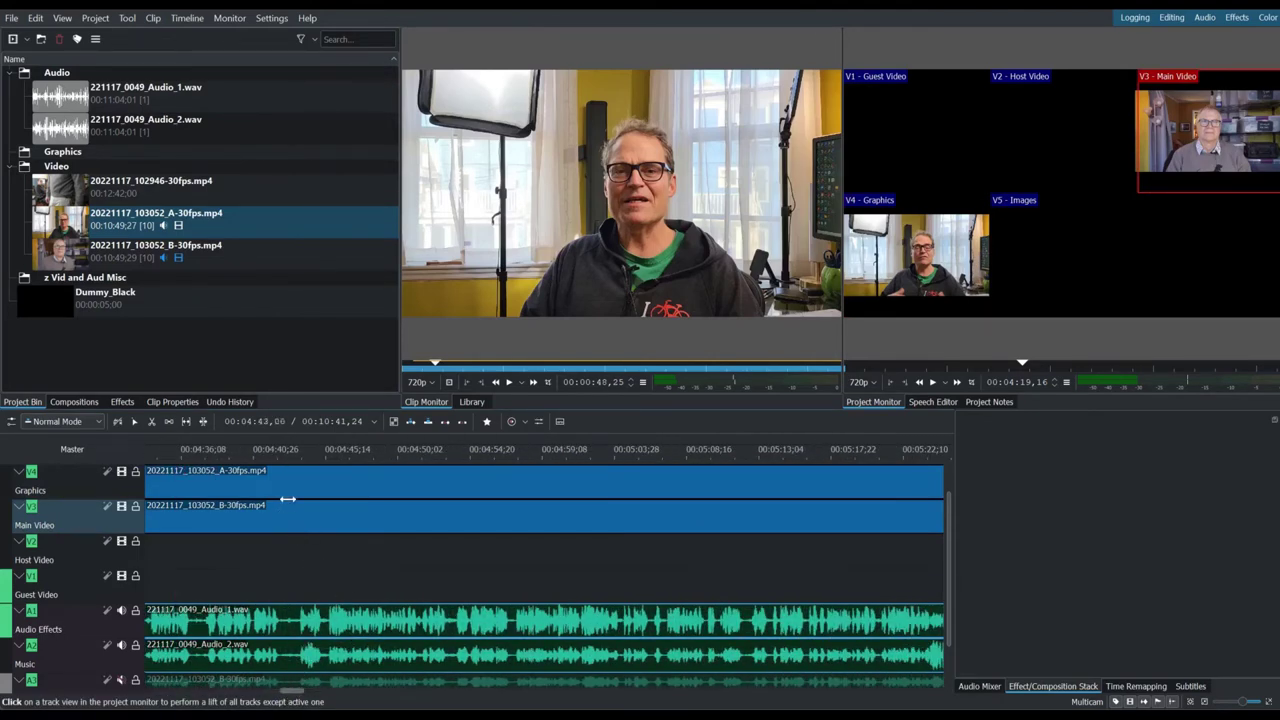
pyautogui.click(286, 455)
pyautogui.click(922, 268)
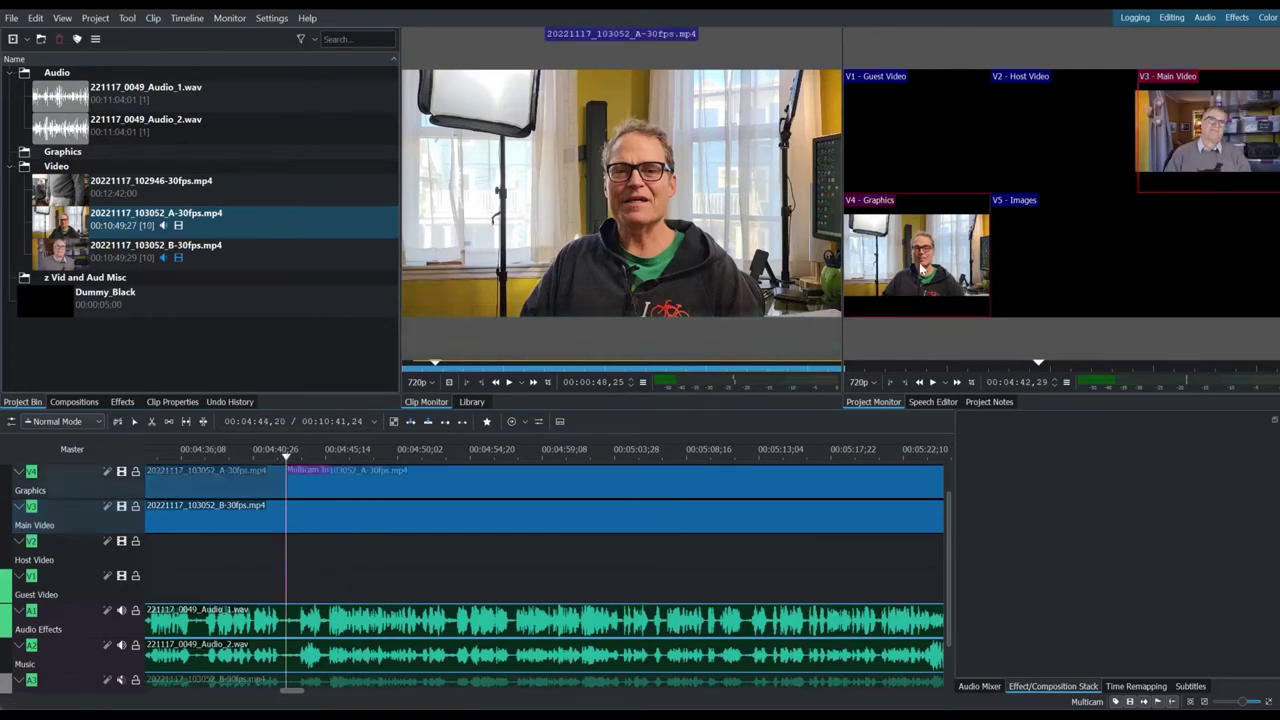